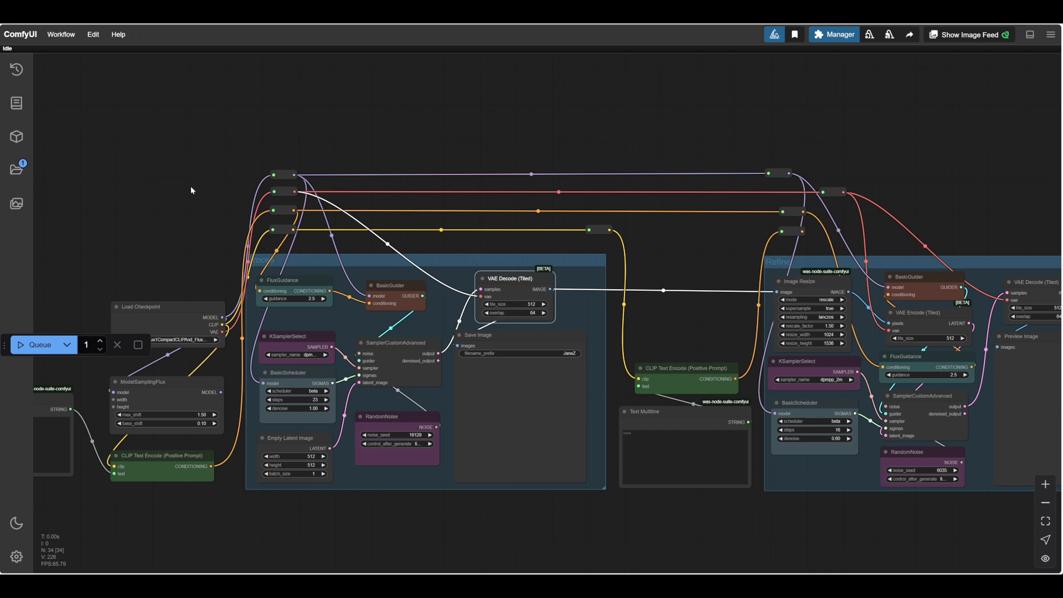
Examine the image workflow, from the generation group back to the checkpoint loader and the prompt nodes.
left_click_drag(191, 190, 372, 129)
left_click_drag(319, 181, 294, 200)
scroll(294, 201, "up", 1)
scroll(277, 310, "up", 5)
left_click_drag(274, 312, 208, 197)
left_click_drag(308, 504, 232, 524)
scroll(299, 537, "down", 1)
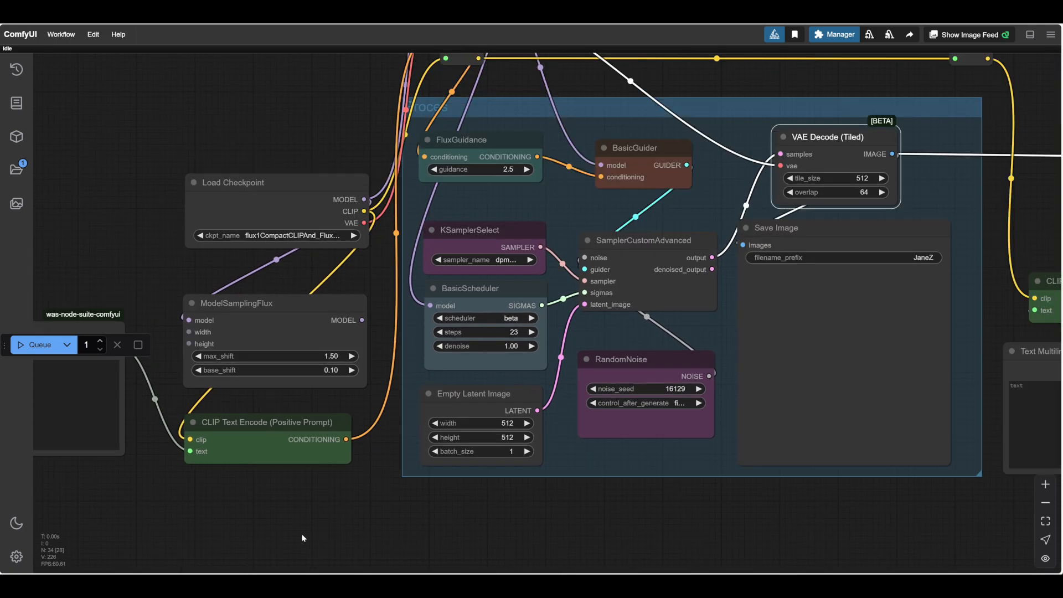
left_click_drag(303, 537, 425, 527)
scroll(425, 527, "down", 1)
left_click_drag(492, 527, 561, 524)
scroll(459, 538, "down", 1)
scroll(539, 471, "up", 6)
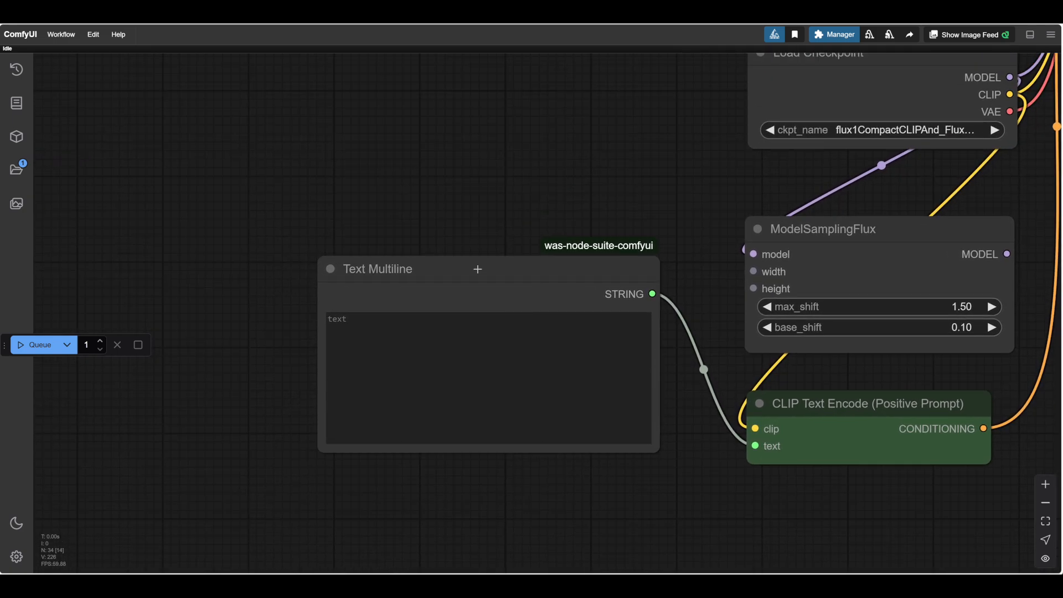
Move the Text Multiline node closer to the CLIP Text Encode (Positive Prompt) node it feeds.
left_click_drag(477, 270, 510, 290)
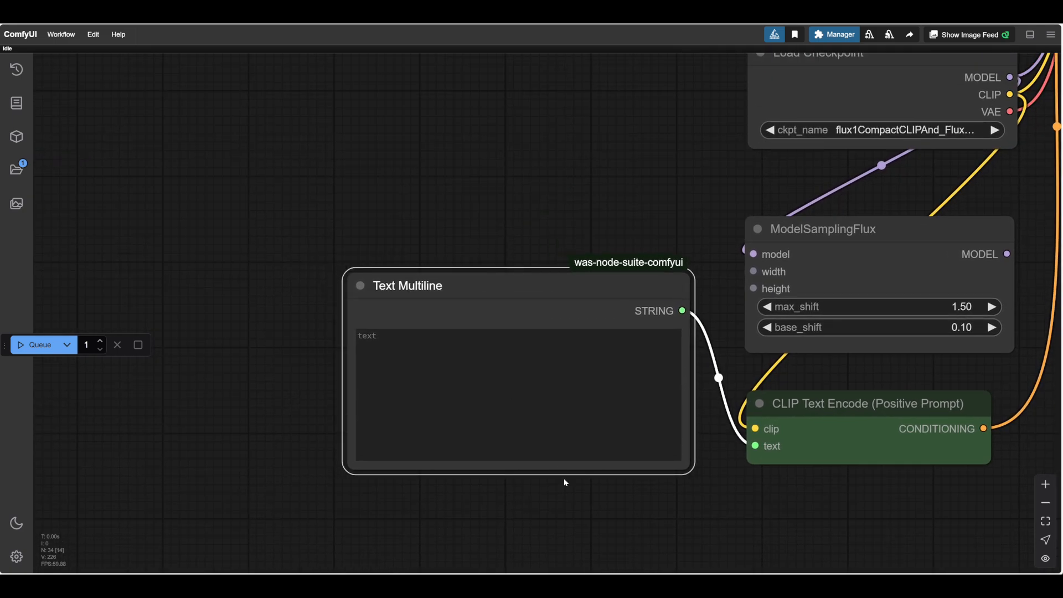
left_click_drag(564, 477, 534, 460)
scroll(536, 465, "down", 8)
scroll(600, 493, "up", 6)
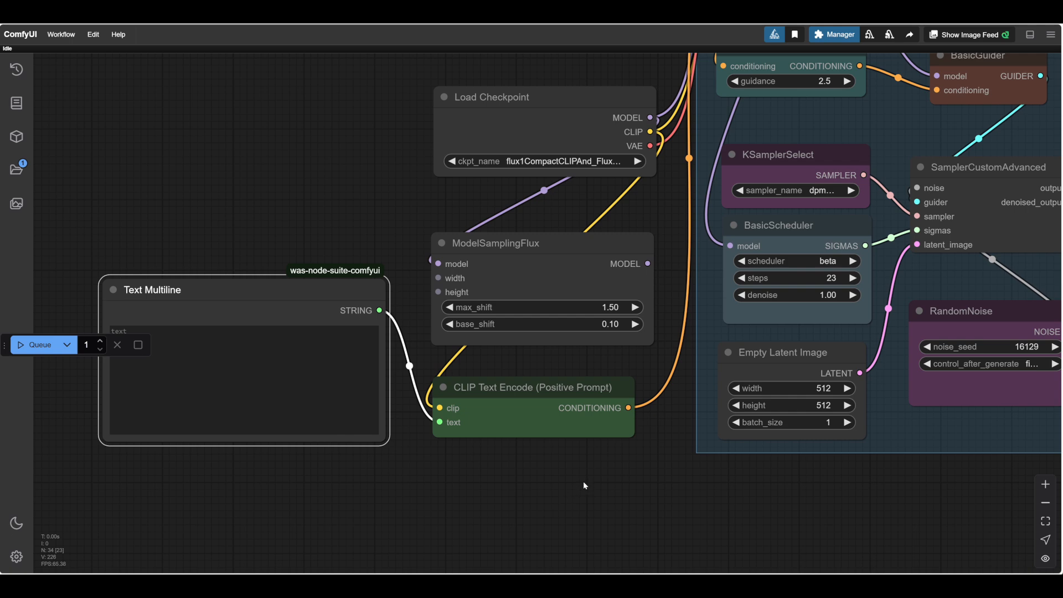
left_click_drag(584, 486, 543, 492)
scroll(590, 492, "down", 4)
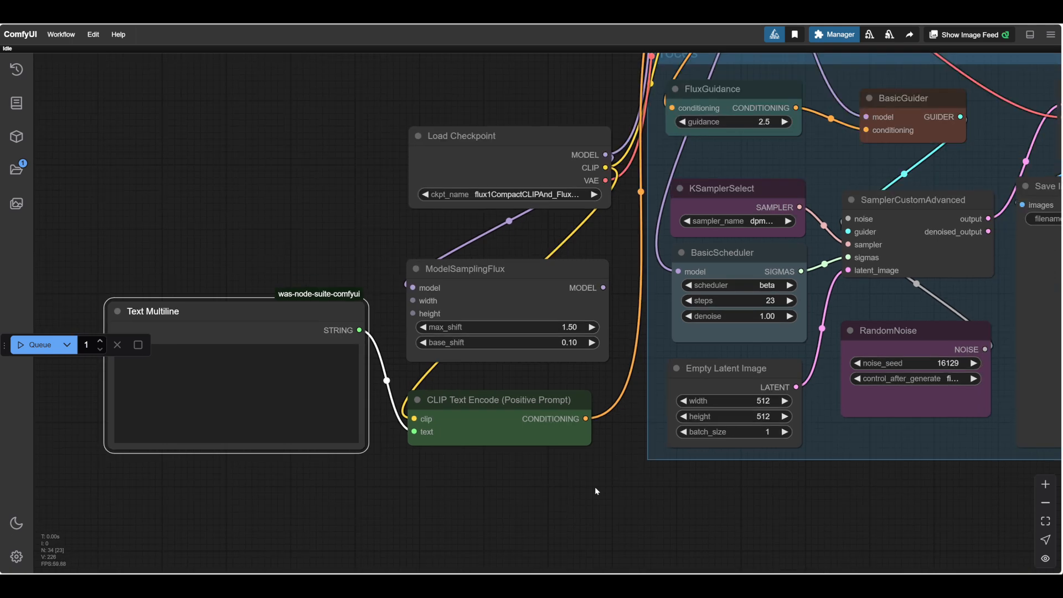
left_click_drag(591, 506, 734, 489)
left_click_drag(401, 321, 414, 320)
left_click_drag(465, 490, 439, 479)
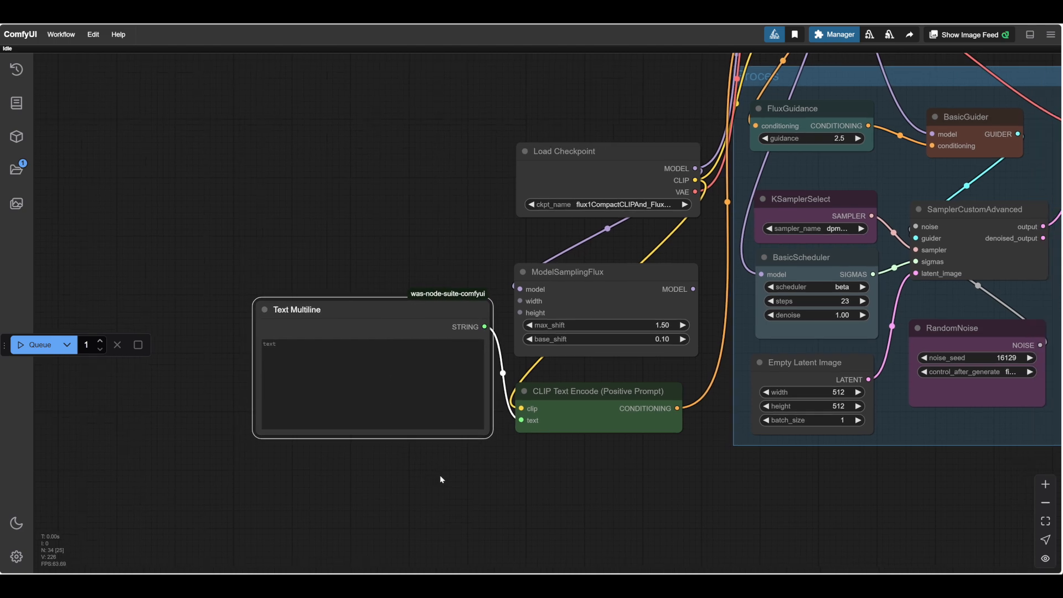
scroll(470, 478, "down", 1)
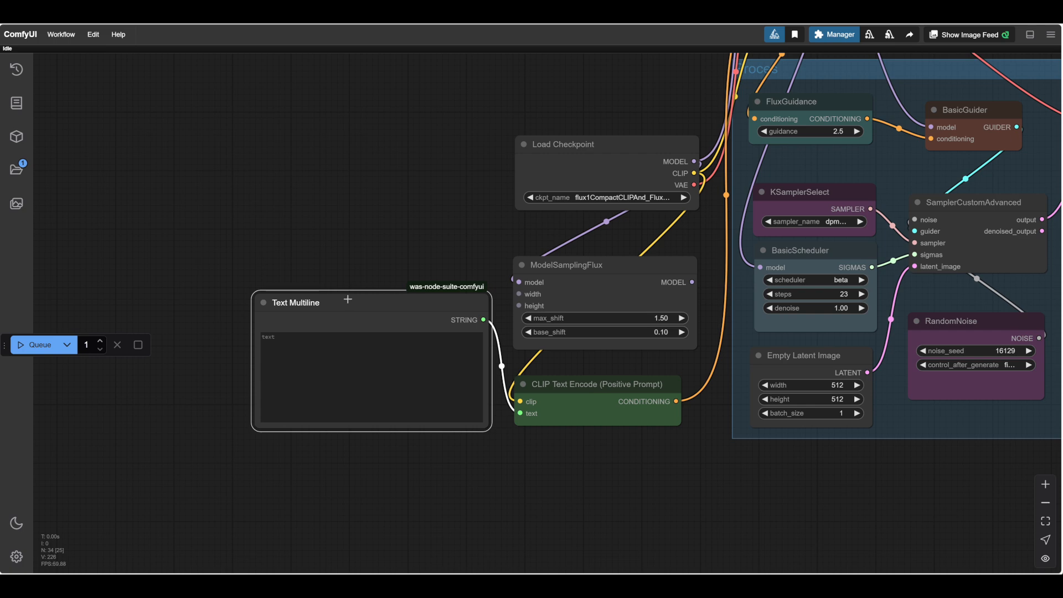
left_click_drag(349, 299, 354, 296)
scroll(460, 484, "right", 3)
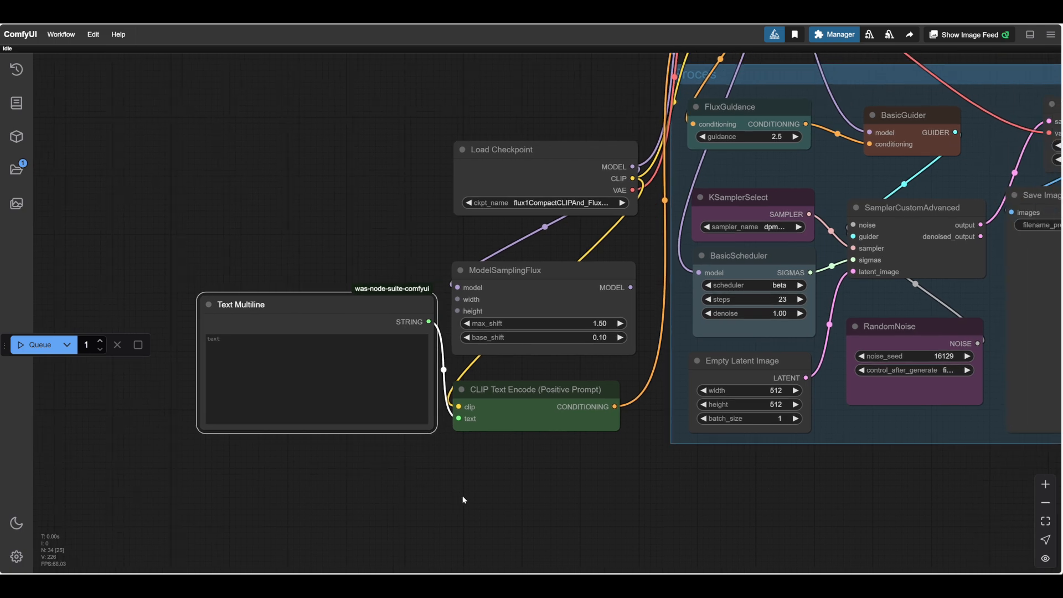
scroll(531, 500, "up", 2)
left_click_drag(476, 499, 548, 500)
scroll(531, 500, "down", 3)
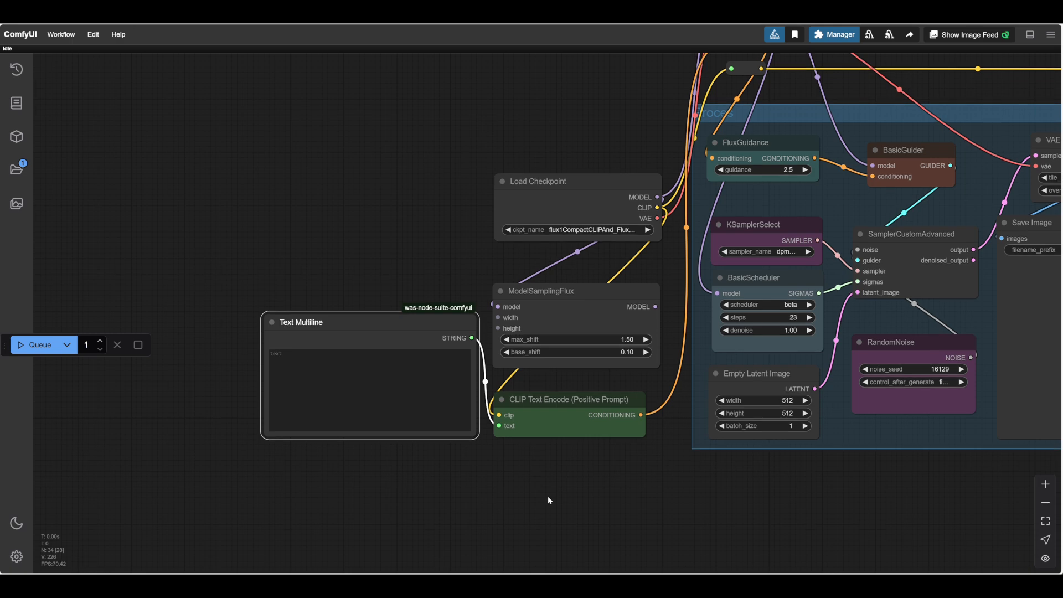
scroll(548, 498, "right", 2)
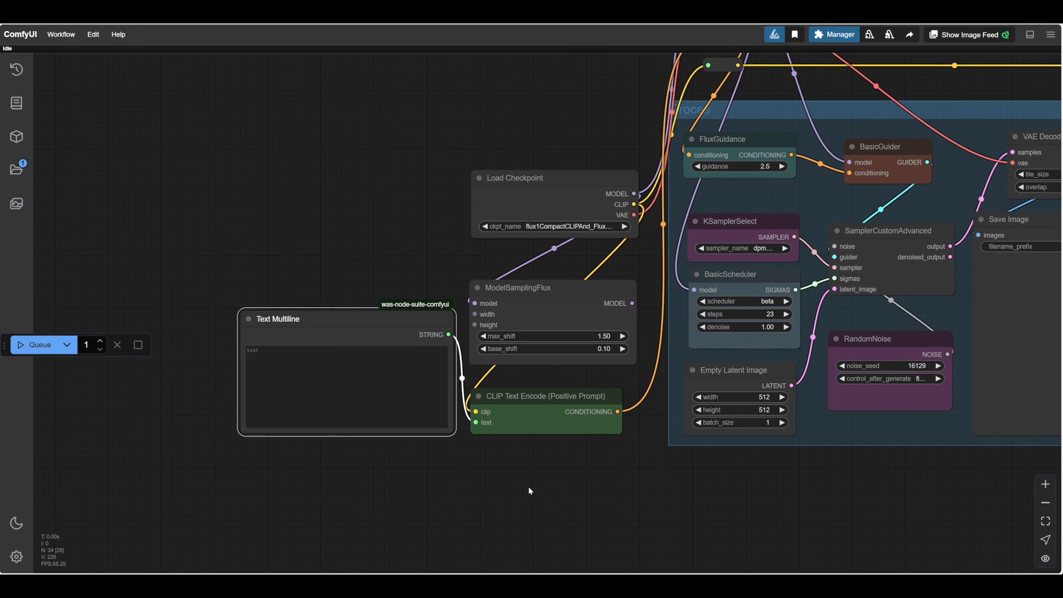
scroll(555, 491, "down", 2)
scroll(553, 482, "left", 2)
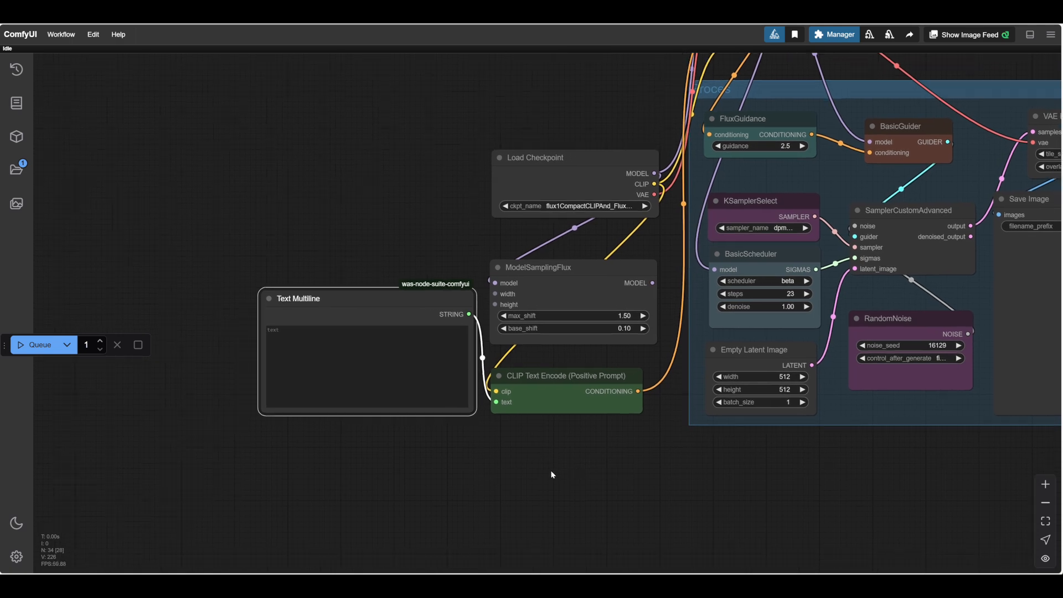
left_click_drag(541, 475, 533, 454)
scroll(563, 446, "down", 1)
scroll(591, 467, "up", 3)
scroll(591, 466, "up", 2)
scroll(667, 474, "down", 1)
scroll(658, 467, "down", 1)
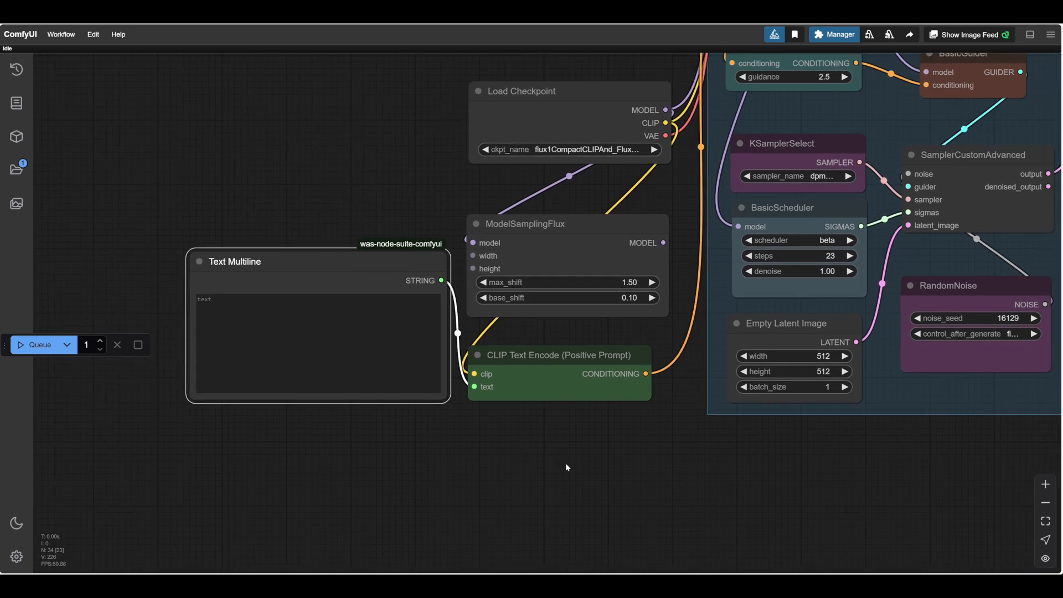
scroll(566, 463, "down", 2)
mouse_move(646, 483)
left_mouse_down()
mouse_move(510, 514)
mouse_move(315, 501)
mouse_move(657, 481)
left_mouse_up()
scroll(547, 507, "down", 1)
left_click_drag(568, 484, 602, 496)
scroll(576, 496, "up", 8)
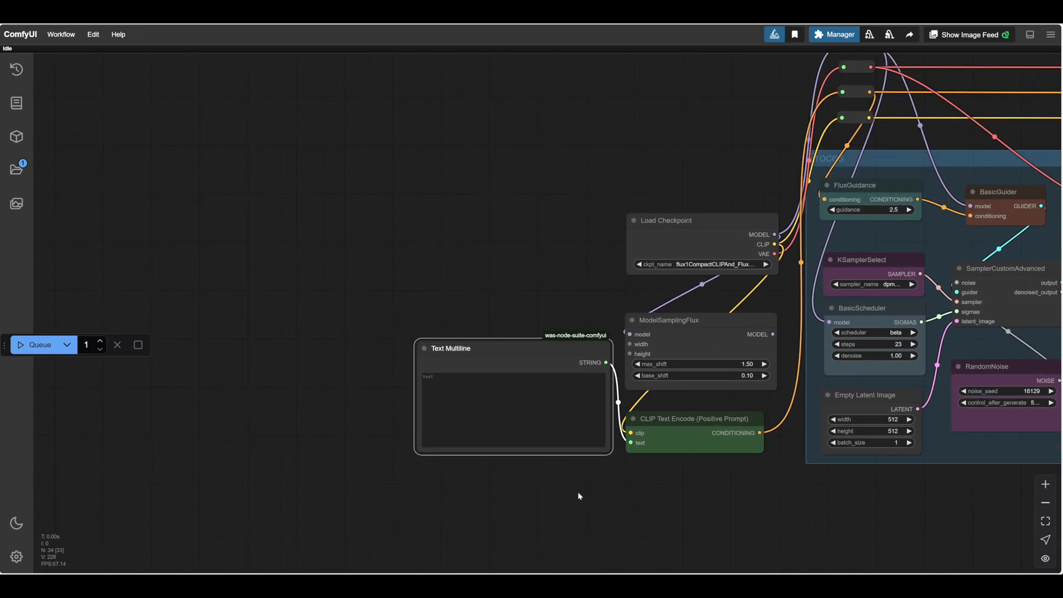
Write "A wide landscape," as the start of the prompt in the Text Multiline node.
scroll(578, 495, "up", 1)
left_click_drag(500, 454, 631, 546)
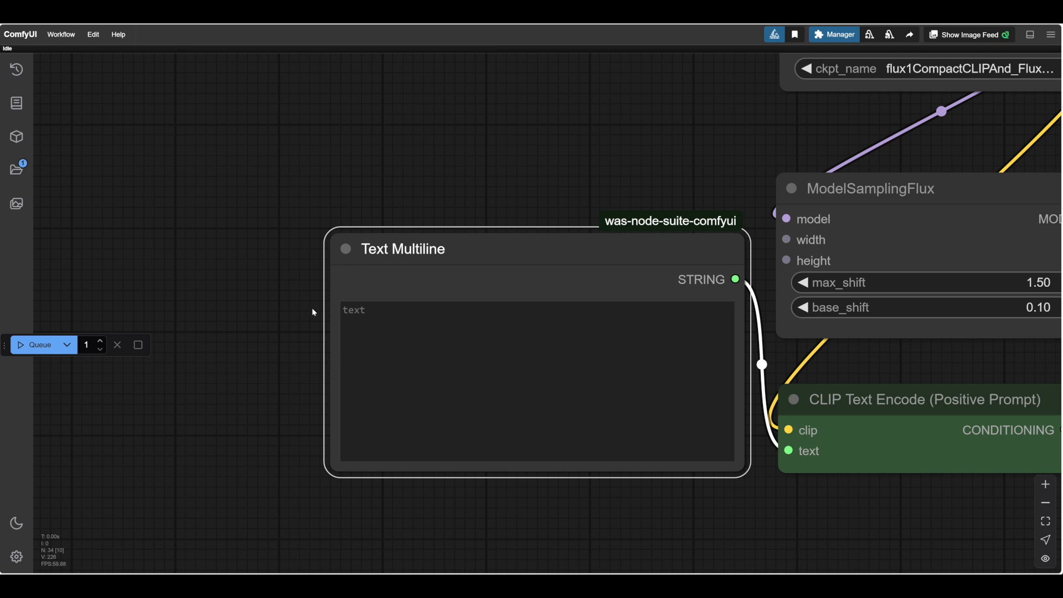
left_click(361, 311)
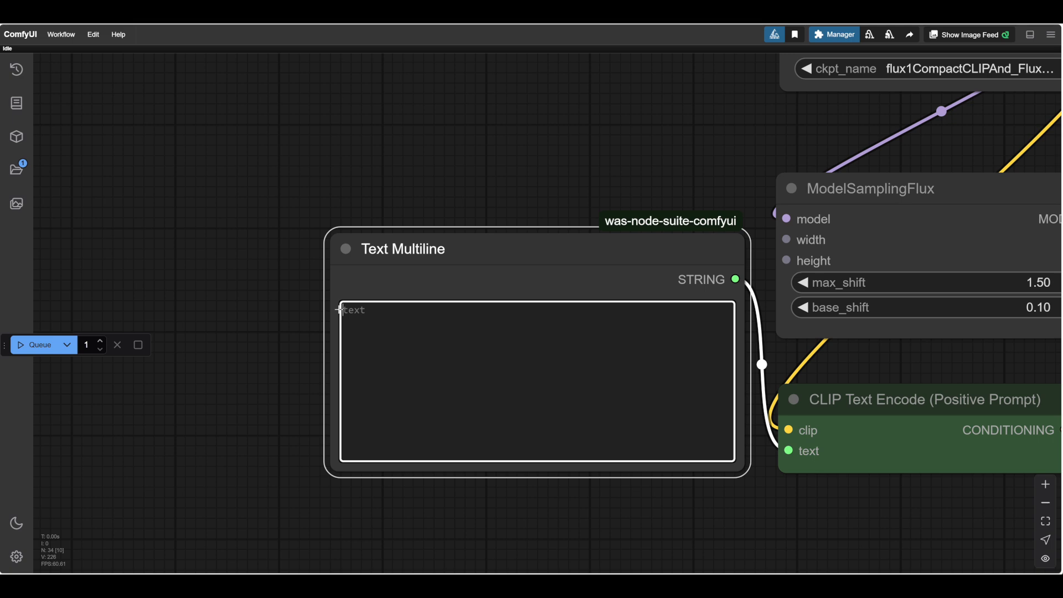
type("A landcape,")
left_click(379, 312)
type("s")
left_click(355, 311)
type("wide")
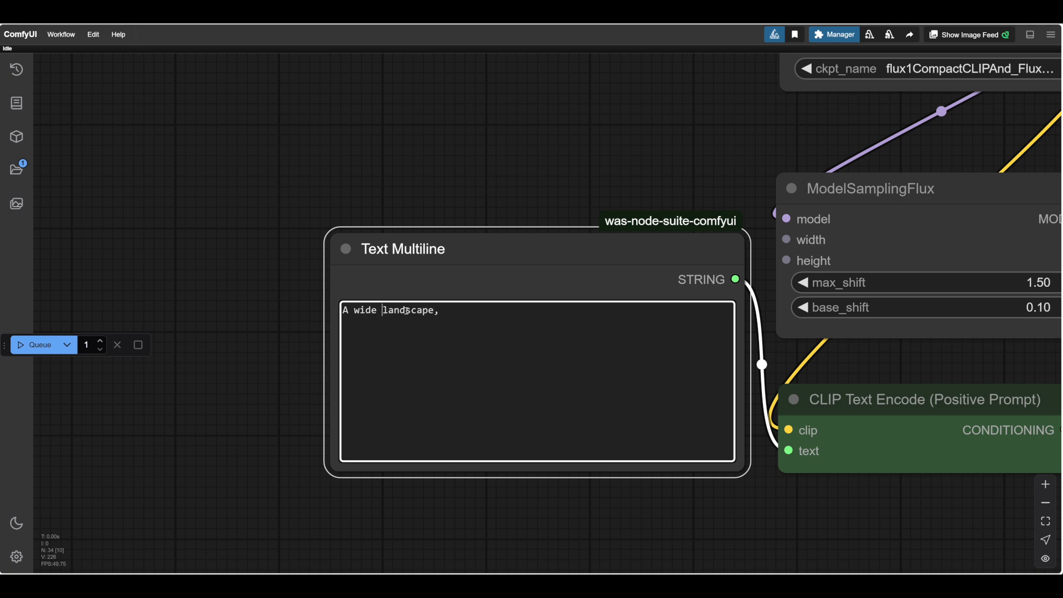
Extend the prompt with "a winding river, flowing in a deep gorge".
left_click(470, 314)
type("a river, flowing in a deep gorge")
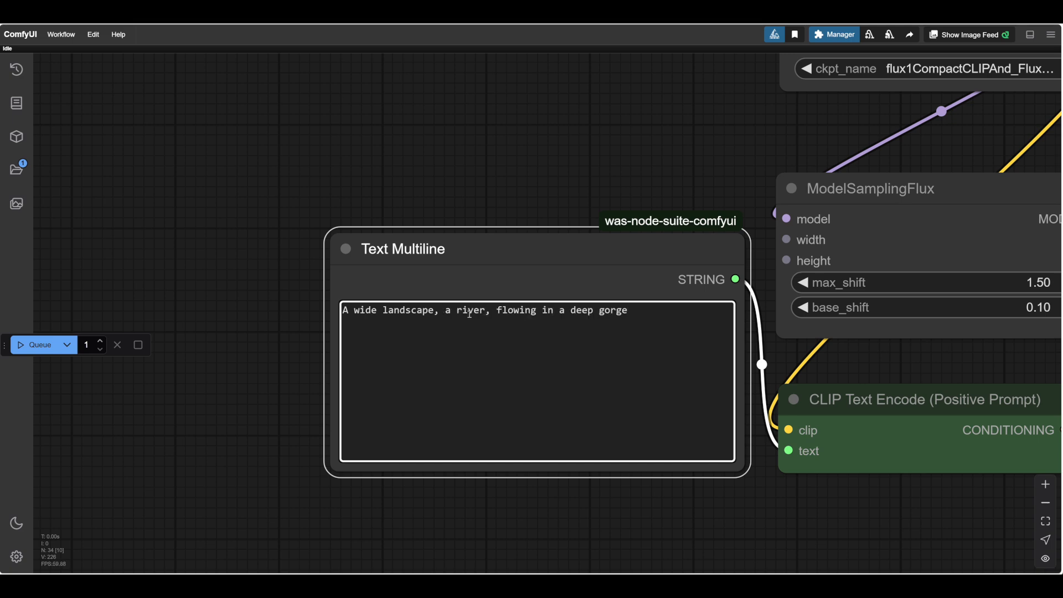
left_click(456, 314)
type("winding")
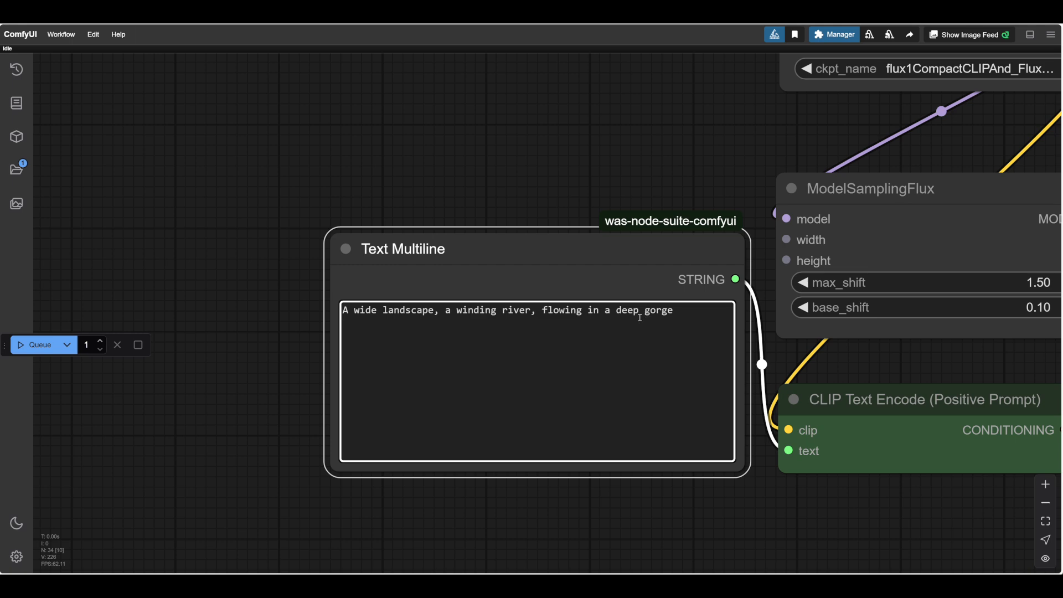
Complete the prompt with ", distant sea, clear sky." and shorten the Text Multiline node around the text.
left_click(676, 311)
type(".")
type(" distant s")
type("ea")
left_click(678, 312)
key("BackSpace")
type(",")
type("clear sky")
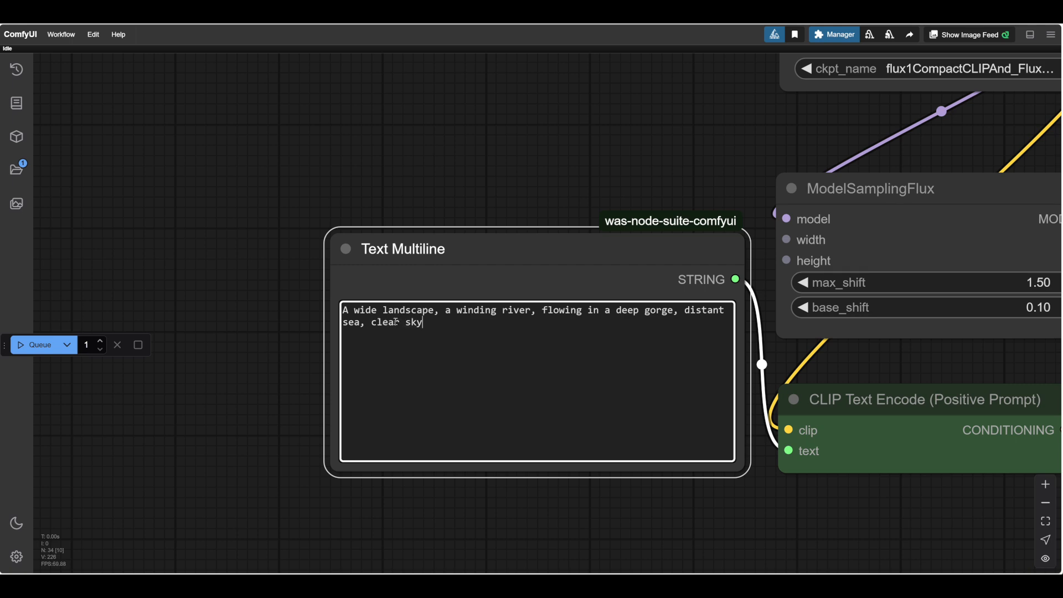
type(".")
left_click_drag(743, 468, 752, 357)
left_click_drag(573, 252, 568, 277)
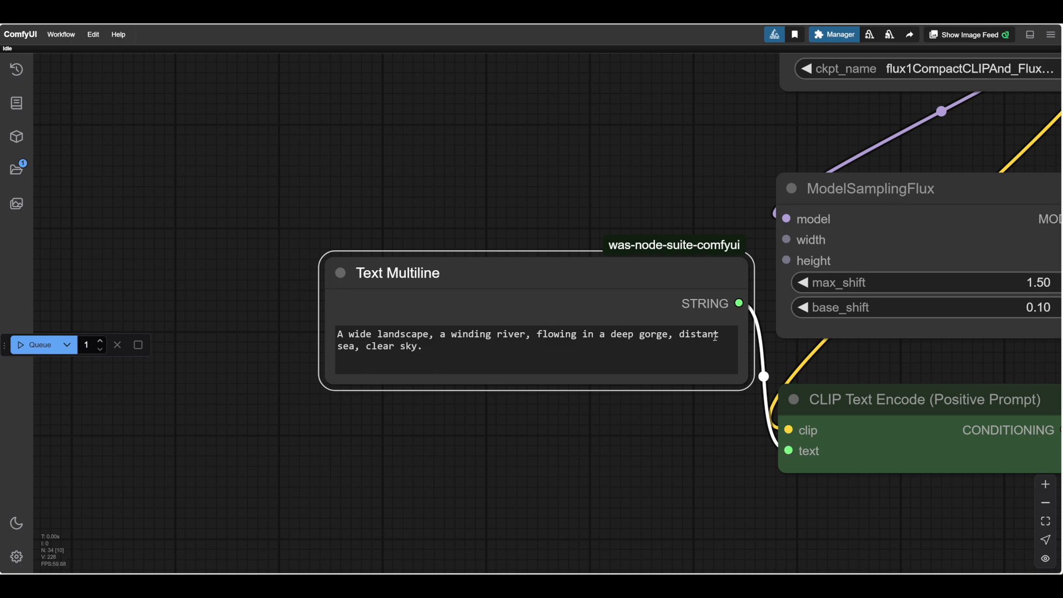
Set the Empty Latent Image node's width and height to 1024 each.
left_click_drag(687, 483, 621, 482)
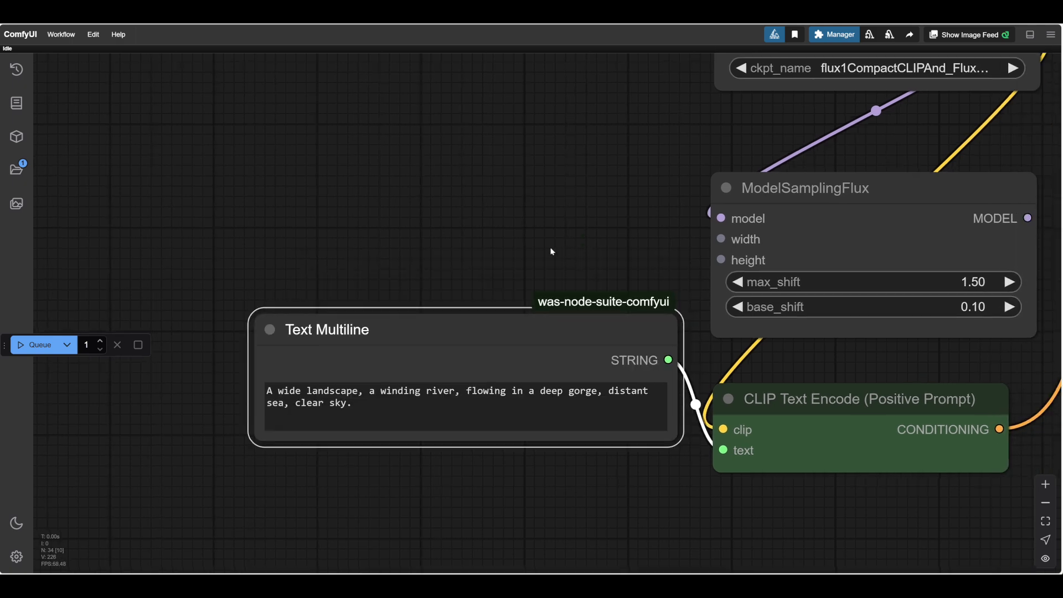
left_click_drag(553, 249, 212, 152)
left_click_drag(710, 511, 425, 559)
left_click(658, 352)
type("1024")
key("Return")
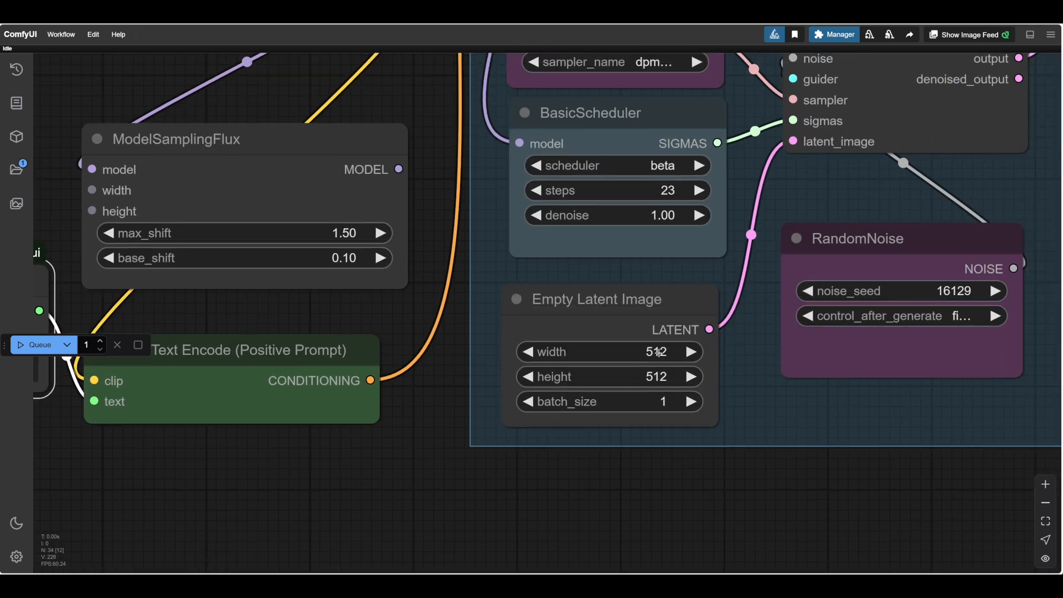
left_click(663, 377)
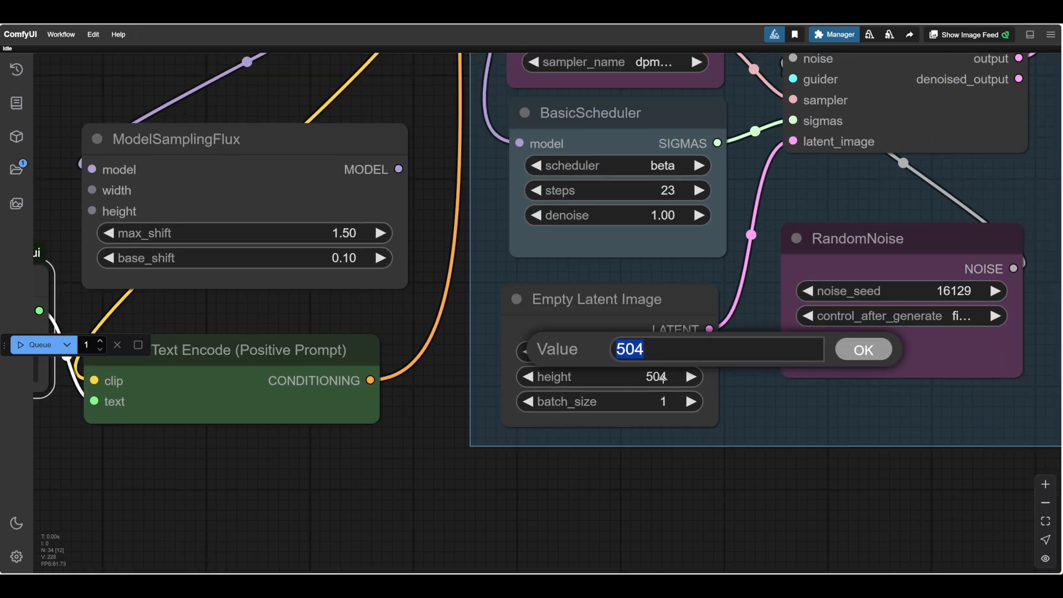
type("1024")
left_click(872, 353)
Run the workflow to generate the landscape image and view it in the Save Image node.
scroll(708, 493, "down", 3)
scroll(708, 491, "down", 2)
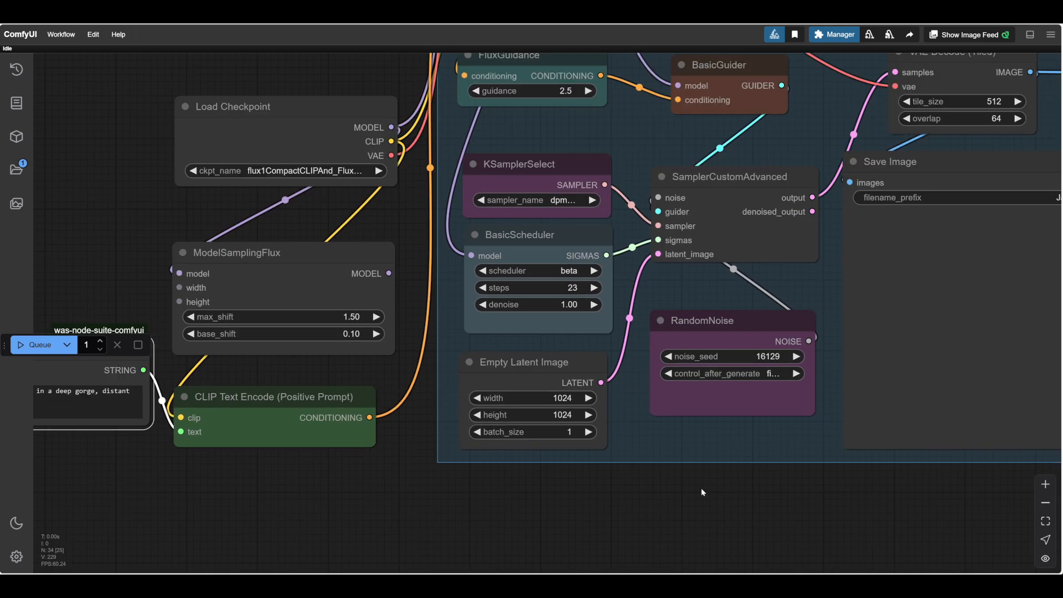
left_click_drag(692, 303, 363, 287)
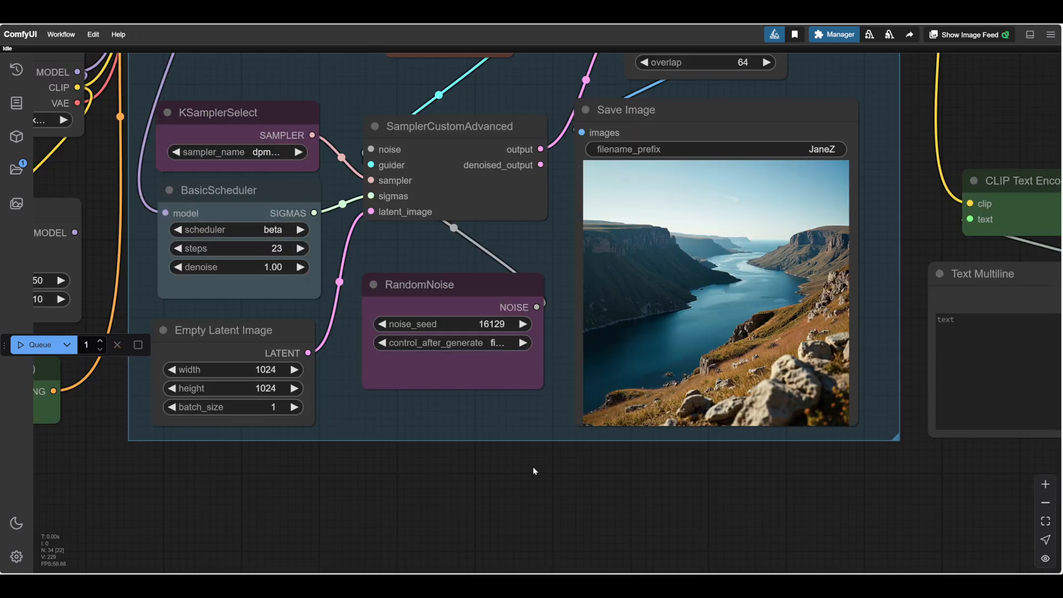
Move the filled-in Text Multiline node below the generated image and make it slightly narrower.
left_click_drag(533, 467, 652, 491)
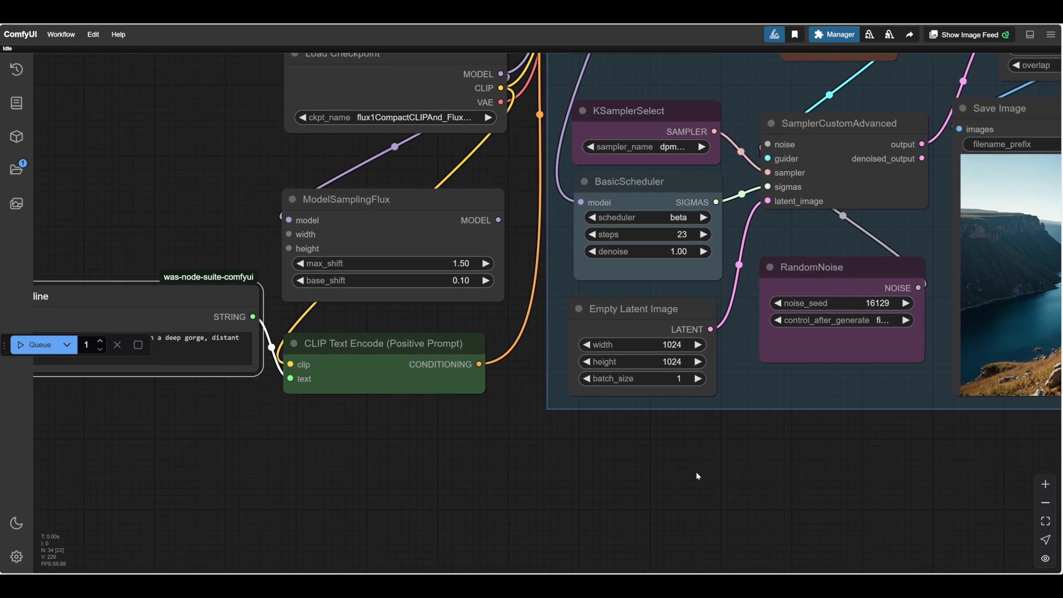
left_click_drag(204, 285, 927, 484)
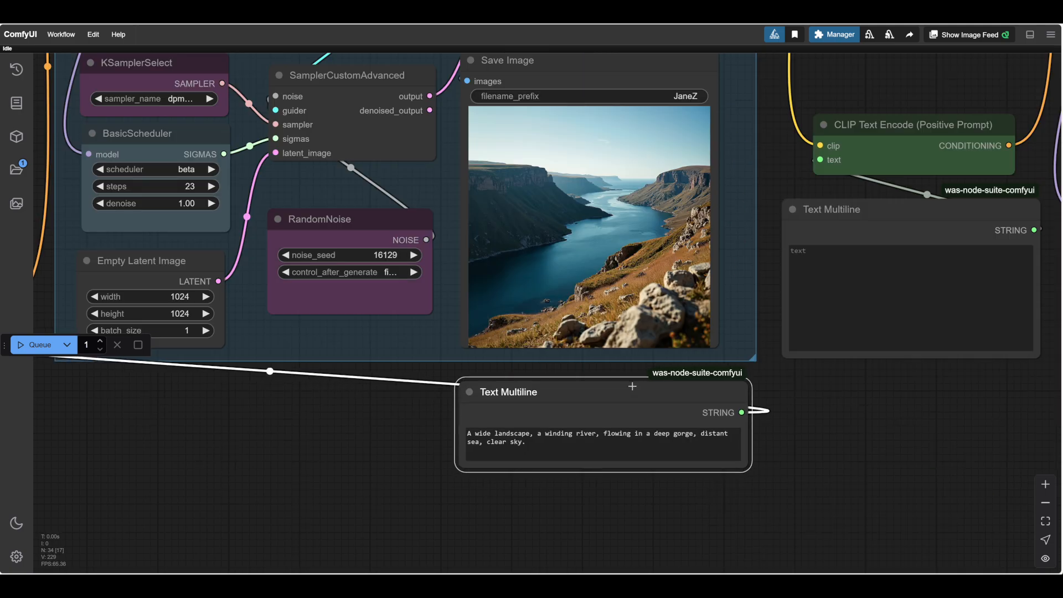
scroll(791, 404, "up", 5)
scroll(812, 502, "down", 2)
left_click_drag(821, 434, 774, 477)
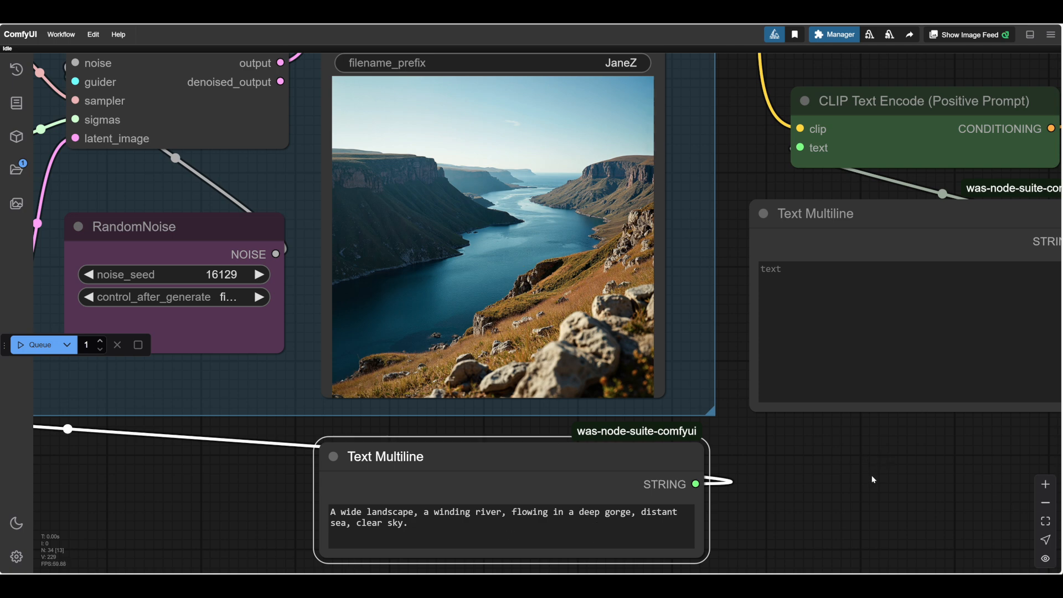
scroll(841, 487, "down", 2)
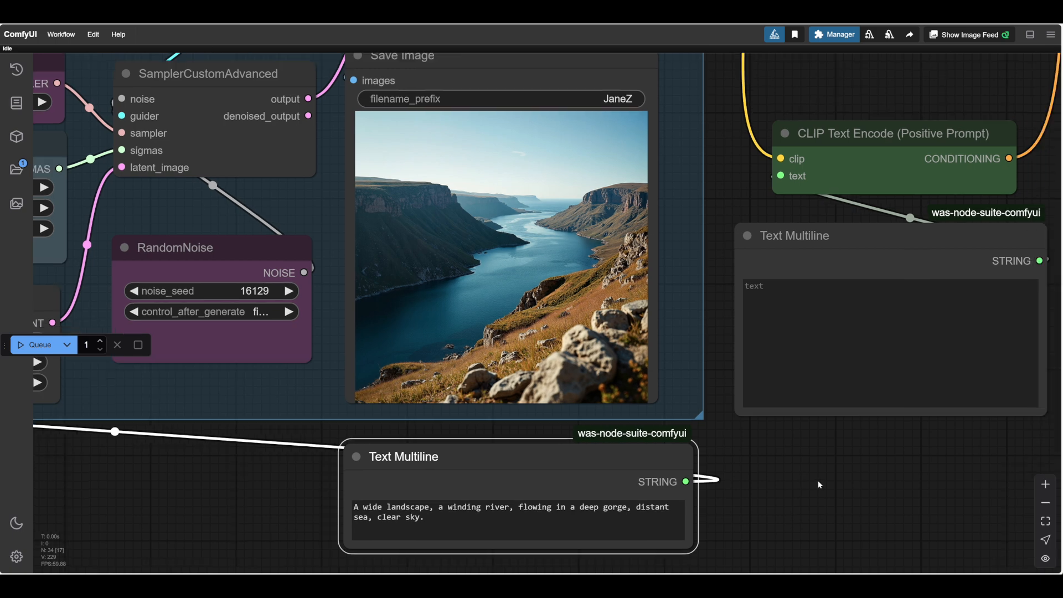
left_click_drag(693, 547, 660, 517)
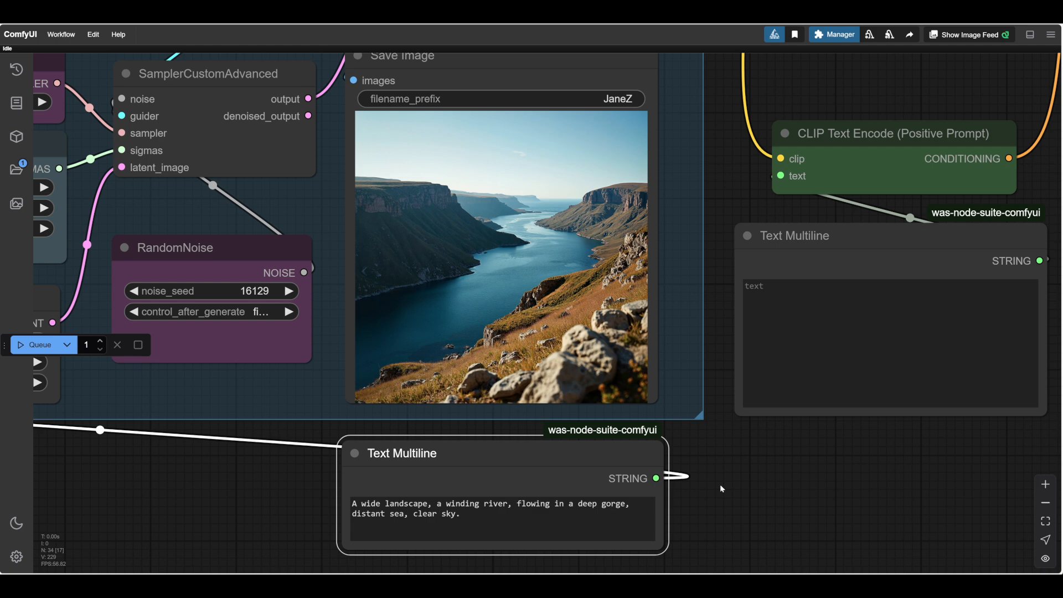
Insert "An Illustration," as its own line above "A wide landscape" in the Text Multiline node below the image.
scroll(817, 474, "up", 1)
left_click_drag(720, 488, 765, 475)
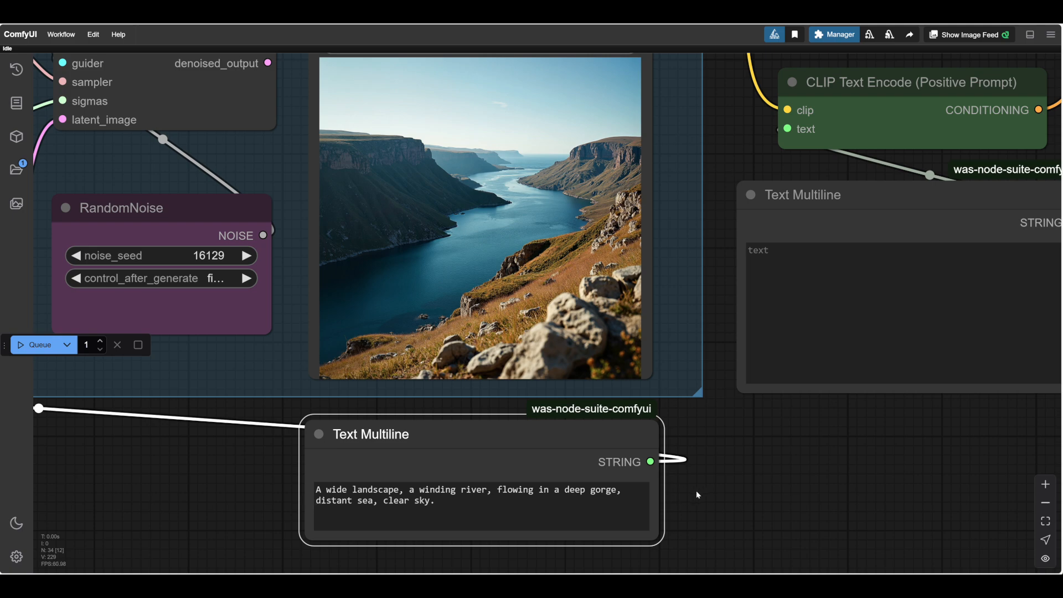
scroll(756, 472, "up", 1)
scroll(753, 471, "down", 2)
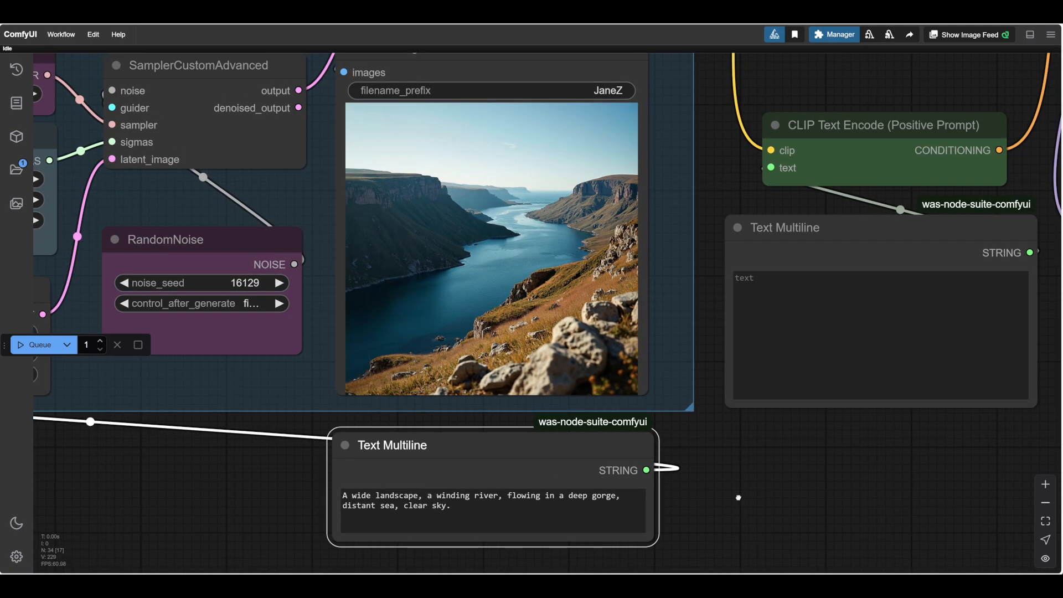
scroll(736, 498, "up", 3)
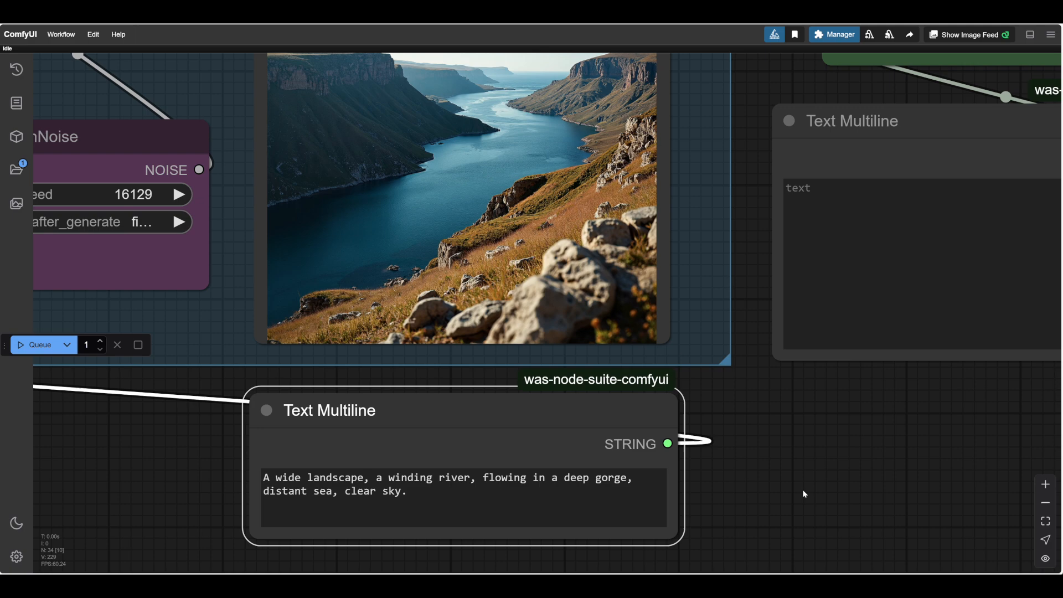
left_click_drag(804, 494, 832, 489)
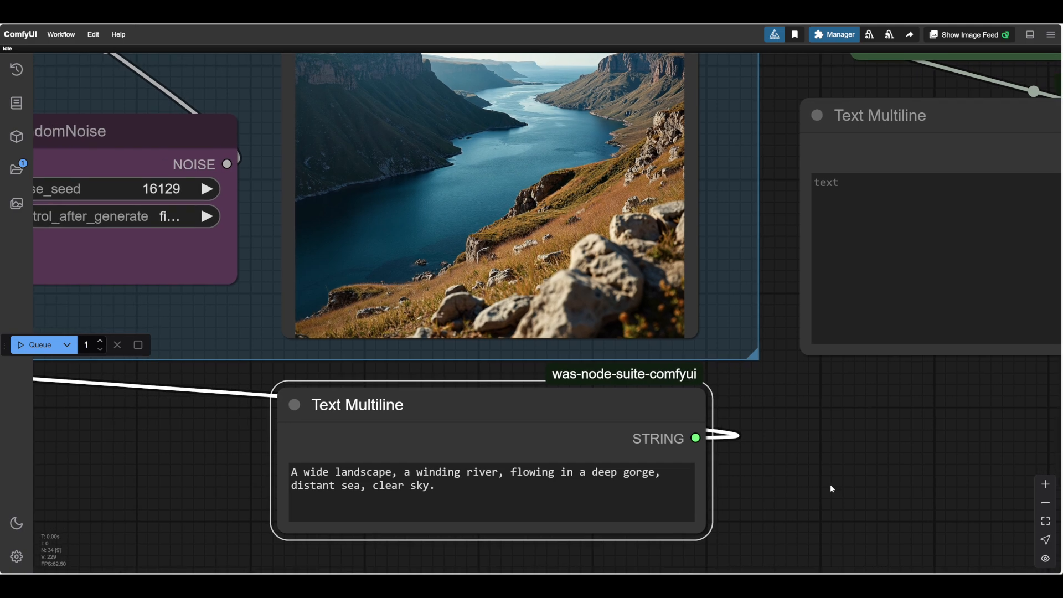
scroll(808, 492, "down", 2)
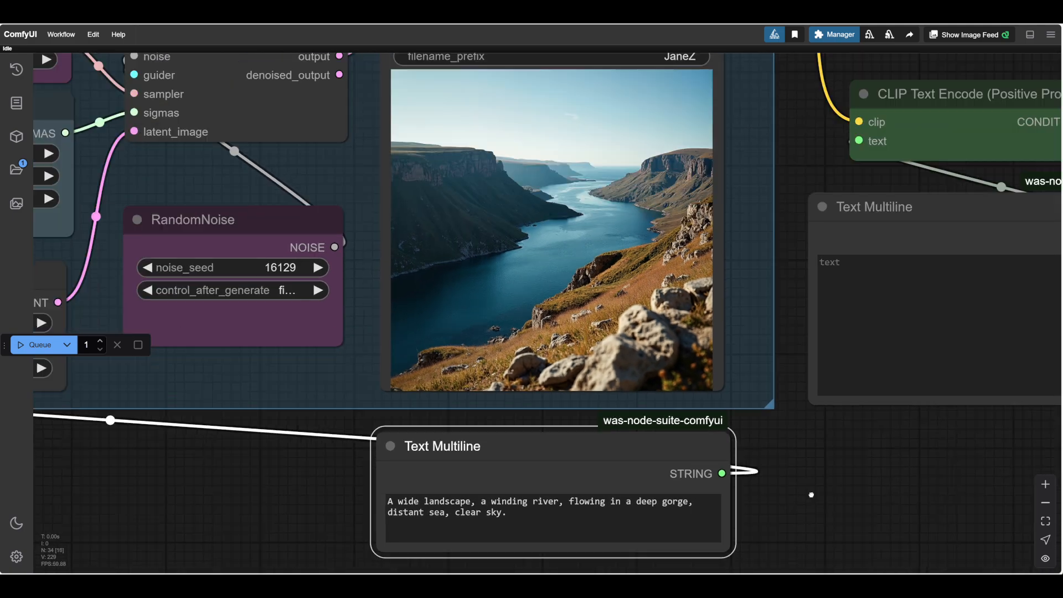
left_click_drag(811, 494, 828, 445)
left_click(406, 453)
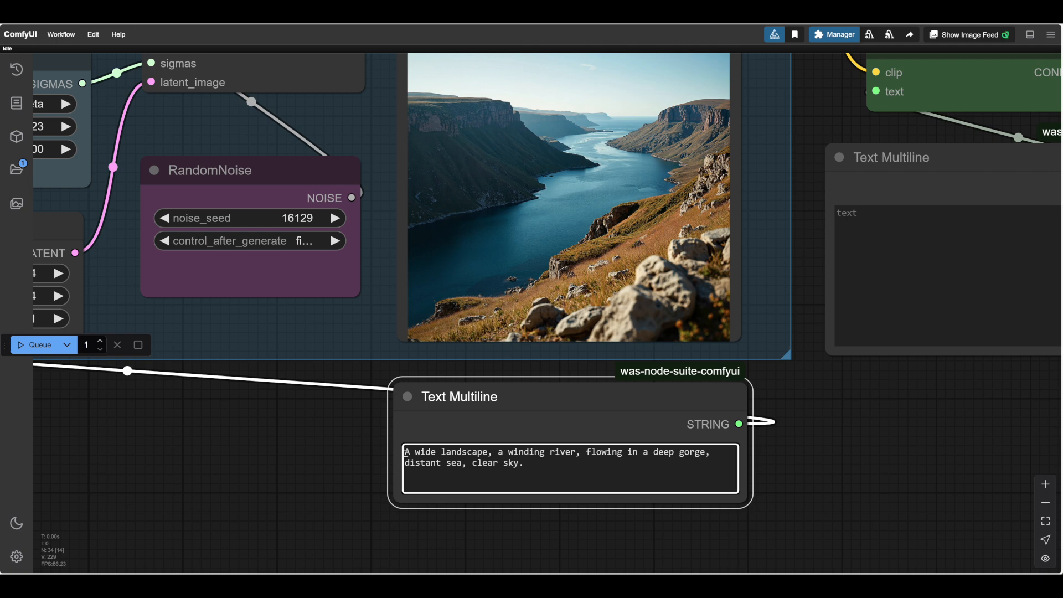
type("An Illustration")
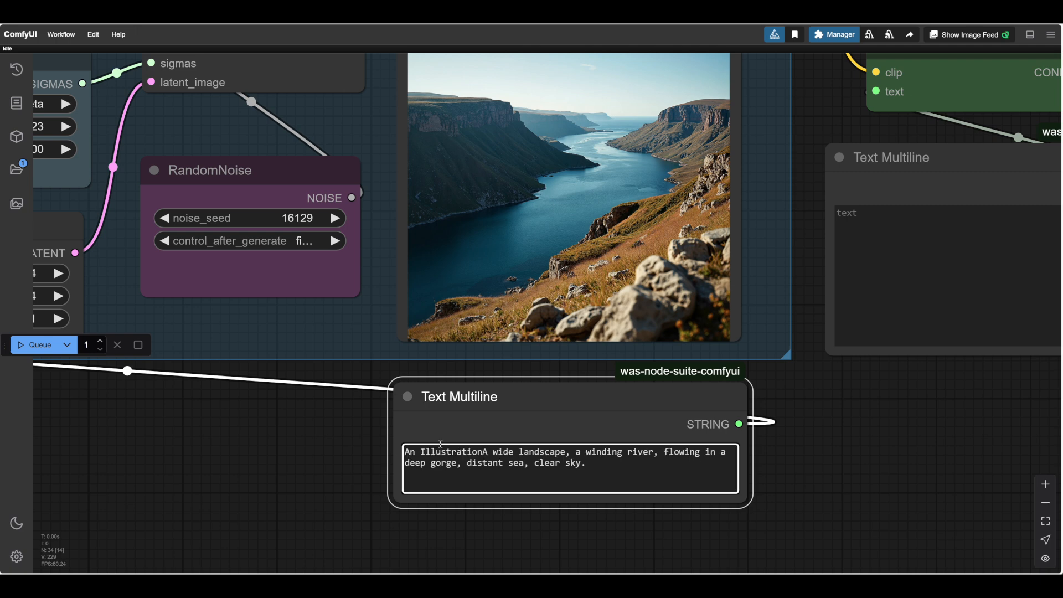
type(",")
key("Return")
Extend the prompt's first line after "An Illustration," with "a painting on white paper.".
left_click(495, 453)
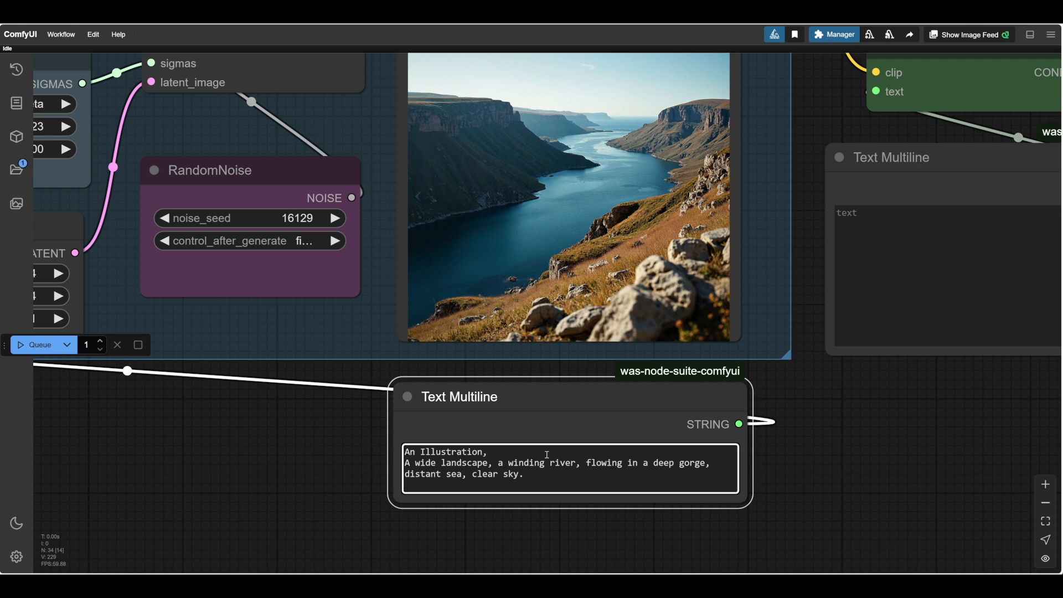
type("a painting on white paper")
scroll(357, 458, "up", 5)
left_click(355, 460)
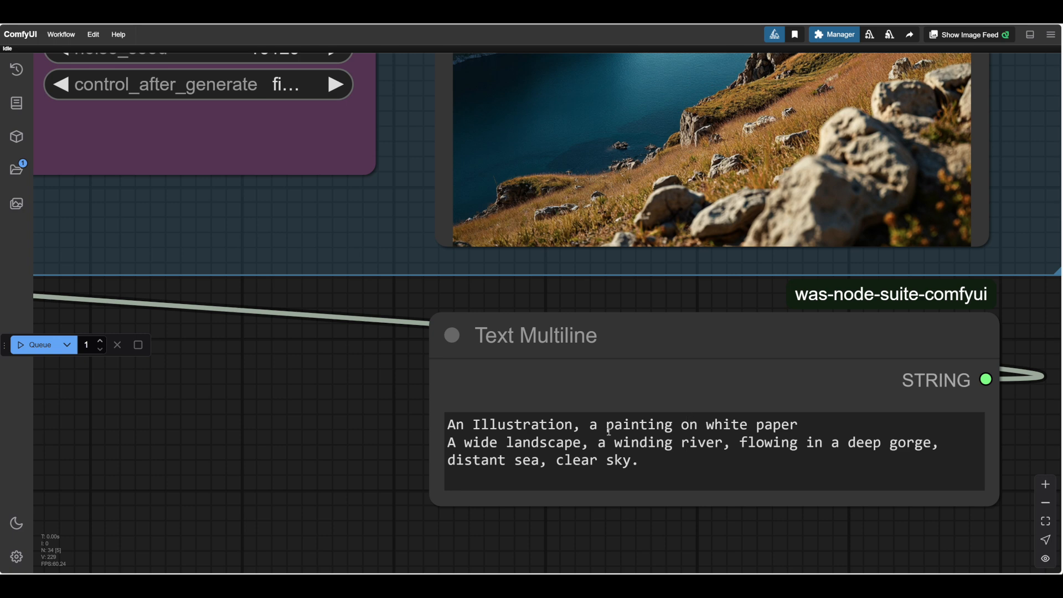
type(".")
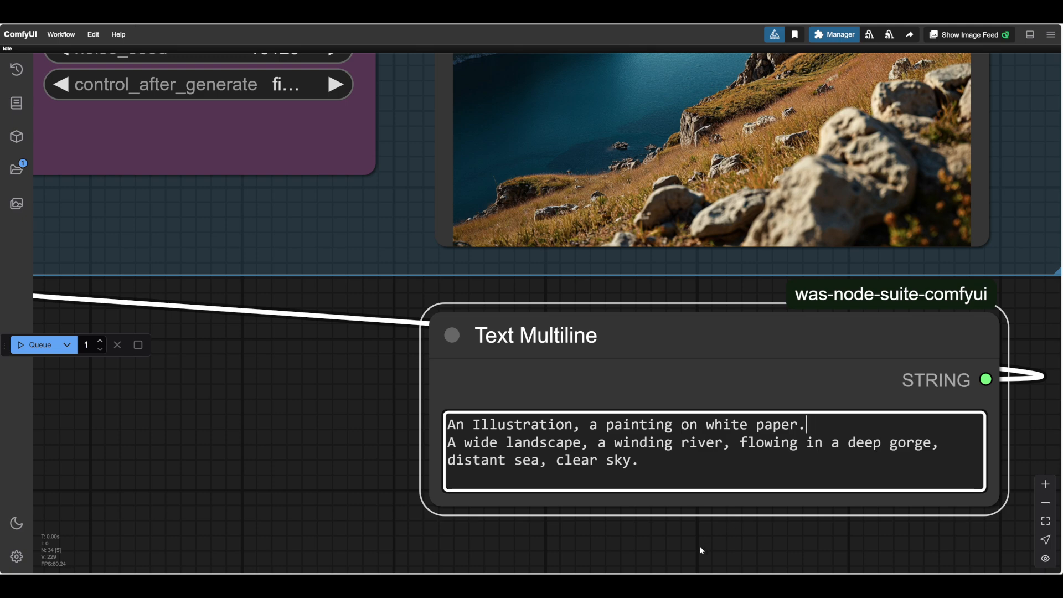
Run the workflow with the illustration prompt and view the generated painting up close in the Save Image node.
scroll(700, 550, "down", 4)
left_click_drag(692, 540, 467, 497)
scroll(467, 498, "down", 1)
left_click_drag(753, 401, 835, 457)
scroll(829, 444, "down", 1)
left_click(294, 512)
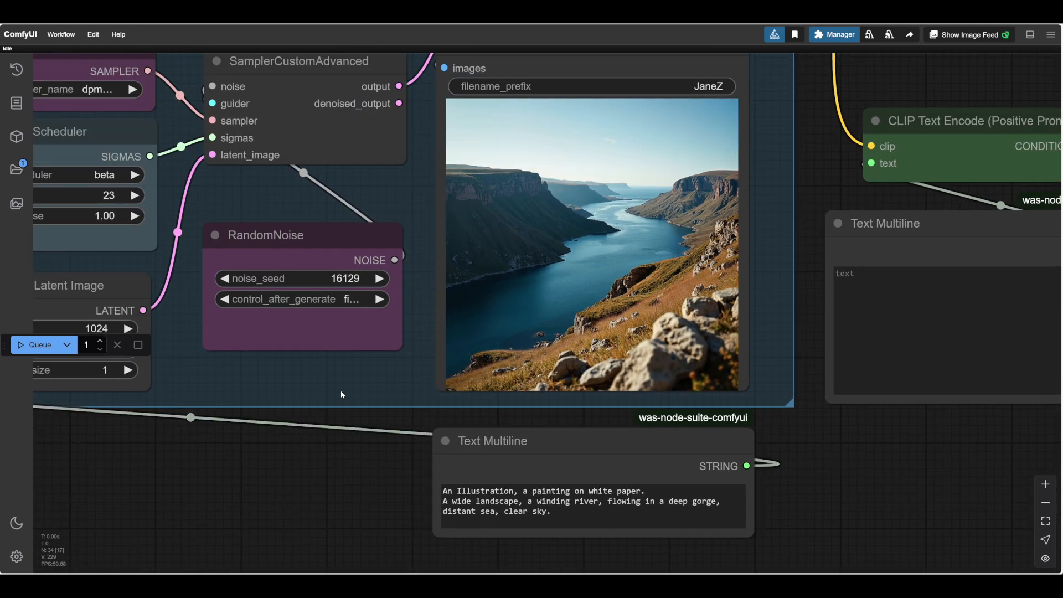
left_click_drag(168, 471, 182, 474)
left_click(44, 344)
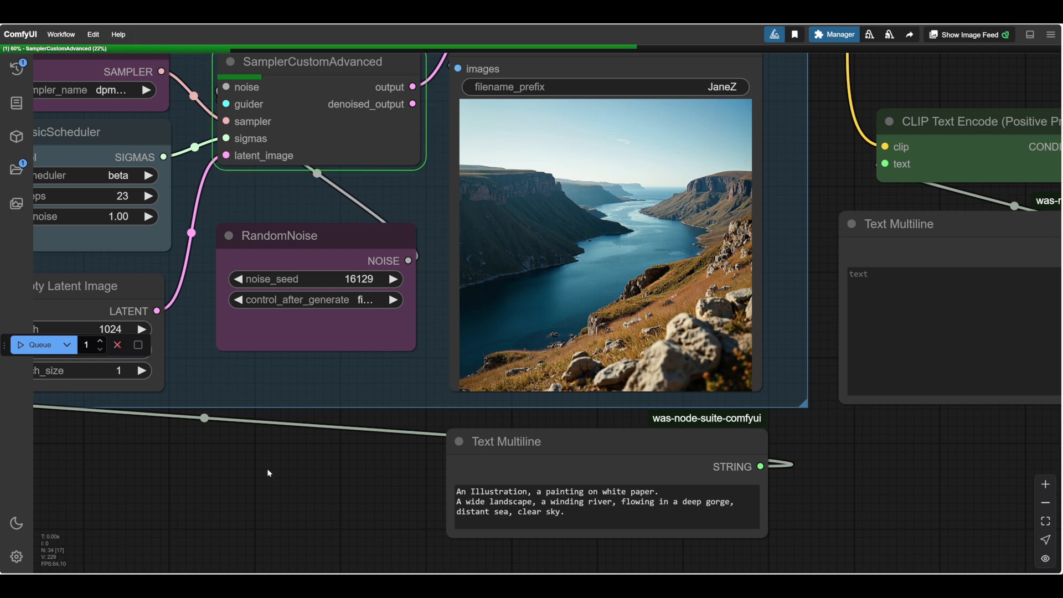
scroll(274, 475, "up", 2)
left_click_drag(273, 475, 246, 509)
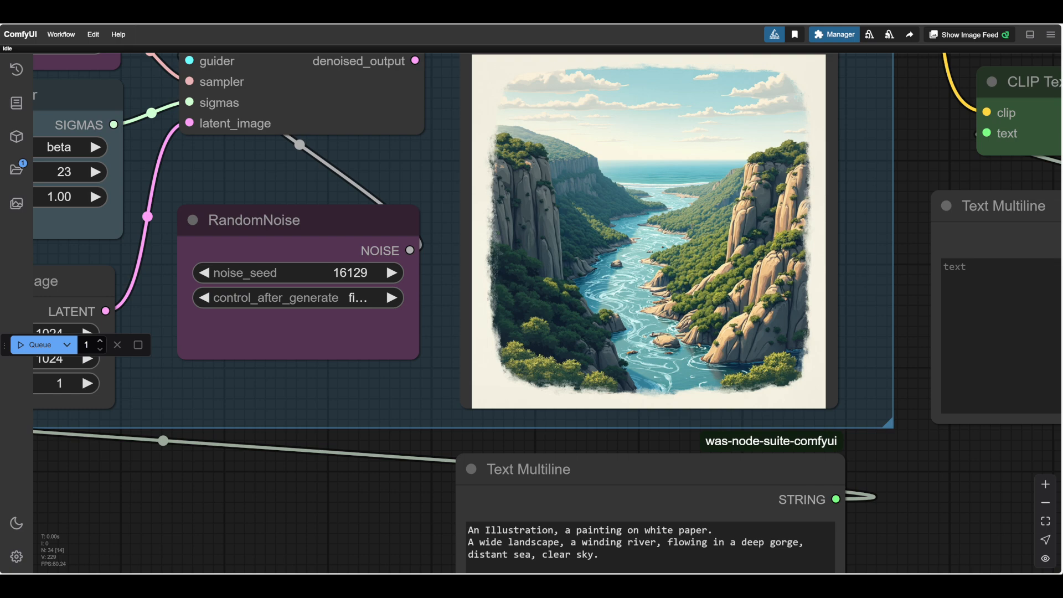
scroll(856, 192, "up", 6)
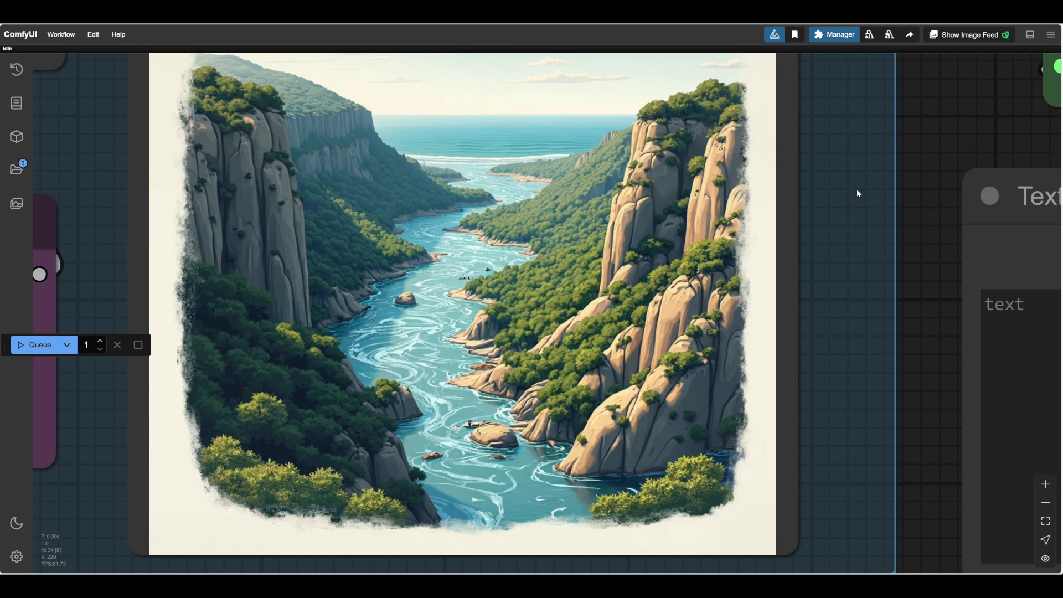
scroll(856, 188, "down", 5)
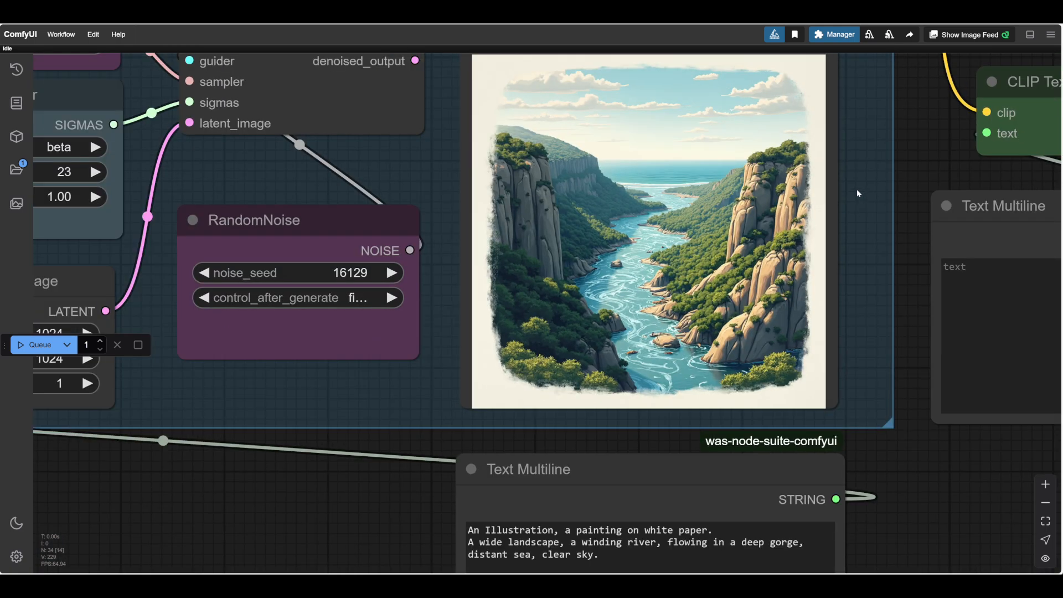
Add a second prompt line reading "A beautiful sorceress, in silver and gold robes" above the landscape description.
scroll(284, 520, "down", 2)
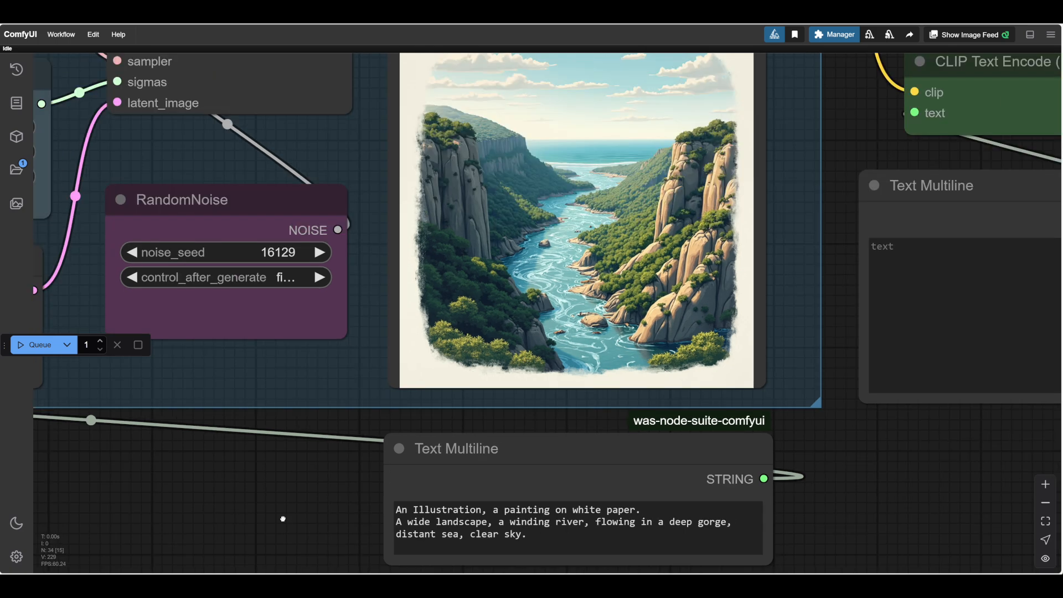
left_click_drag(286, 522, 284, 516)
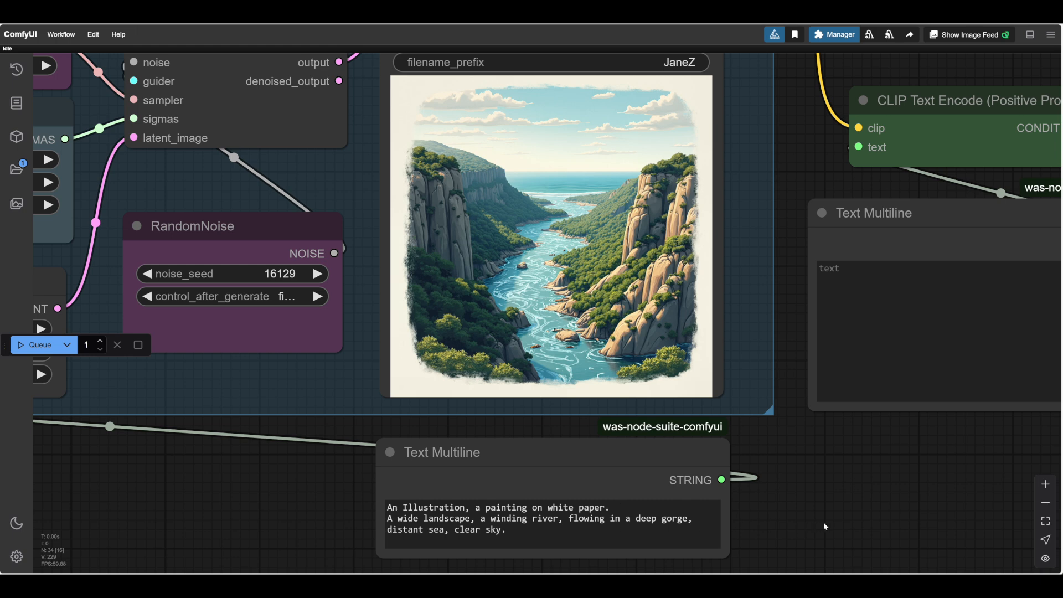
left_click_drag(825, 526, 849, 466)
scroll(849, 467, "up", 3)
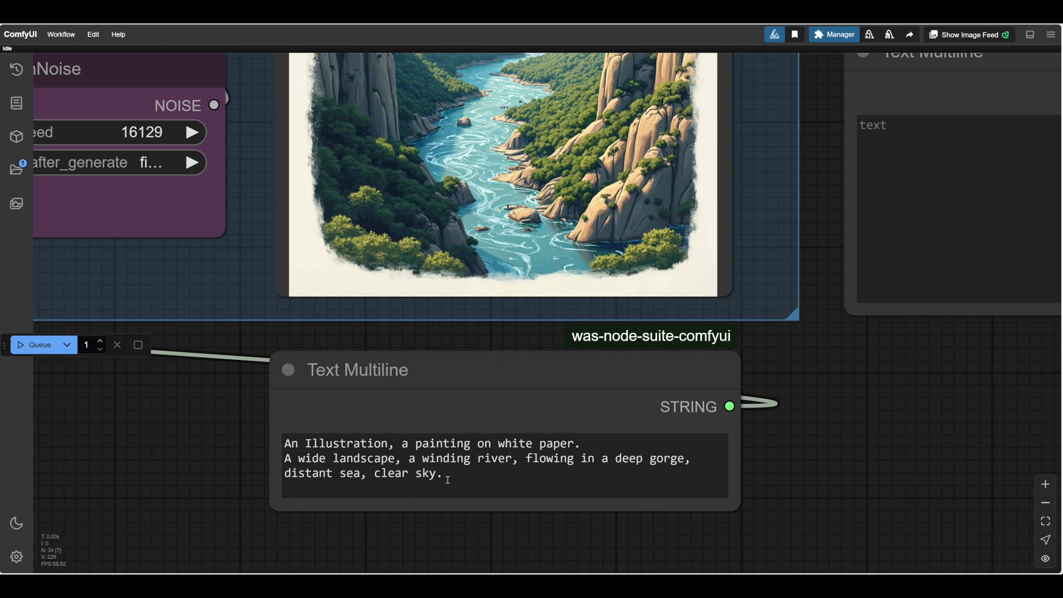
scroll(215, 433, "down", 4)
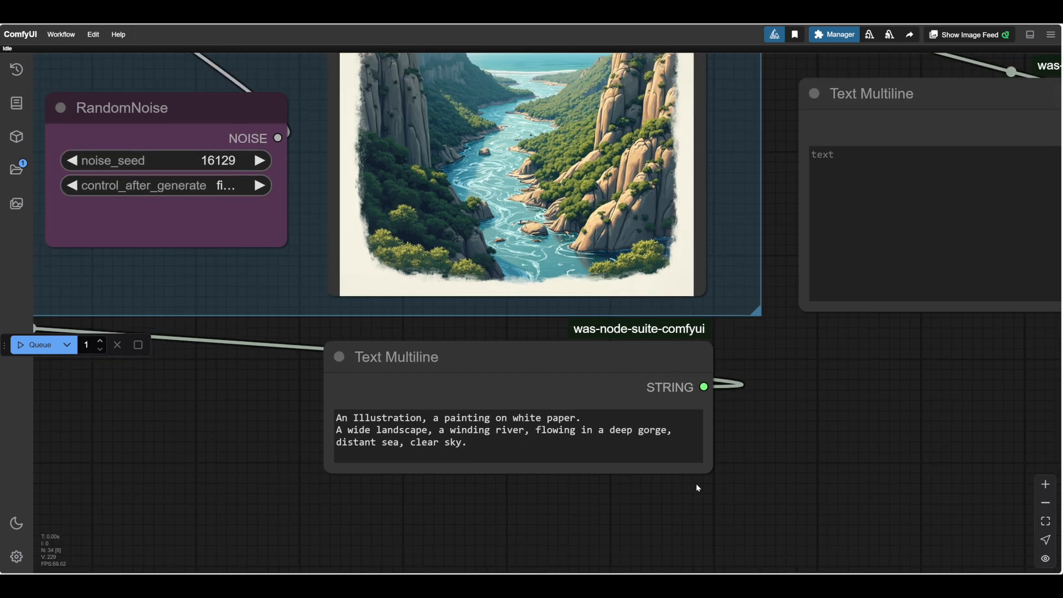
left_click_drag(696, 484, 681, 497)
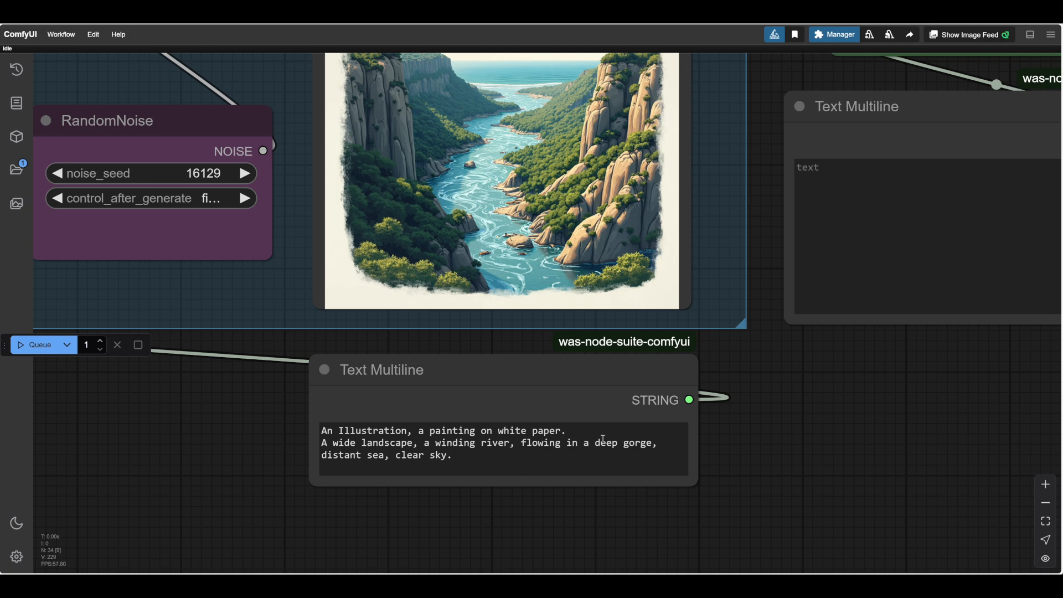
left_click(579, 433)
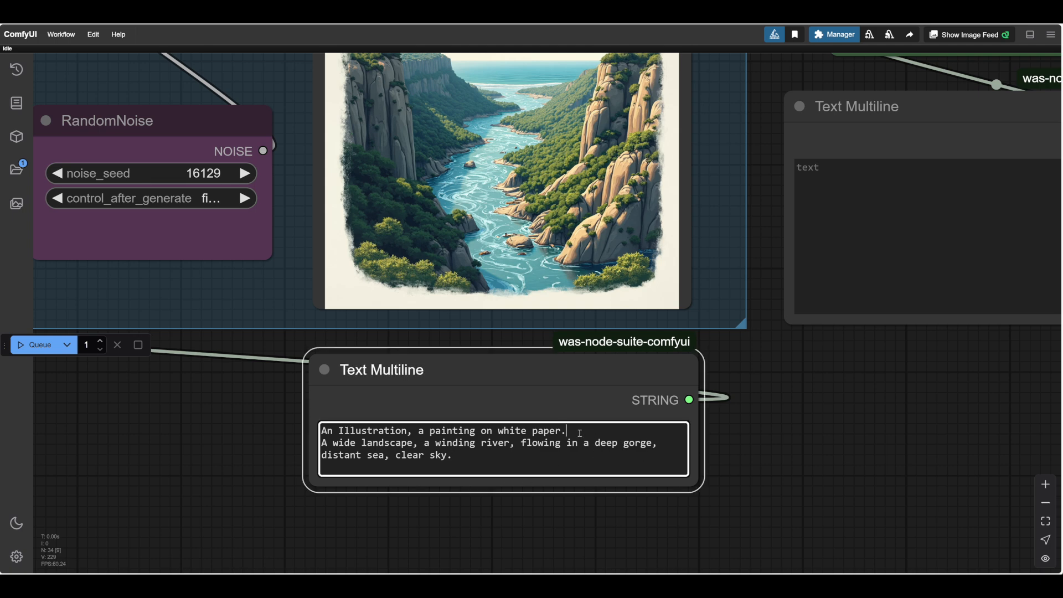
key("Return")
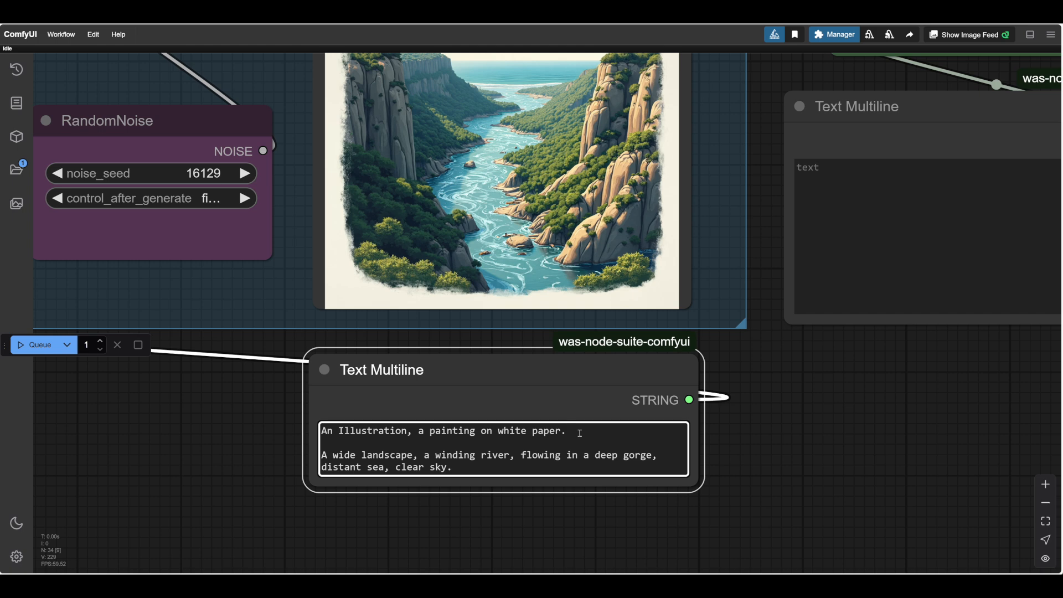
type("A beautiful sorceress")
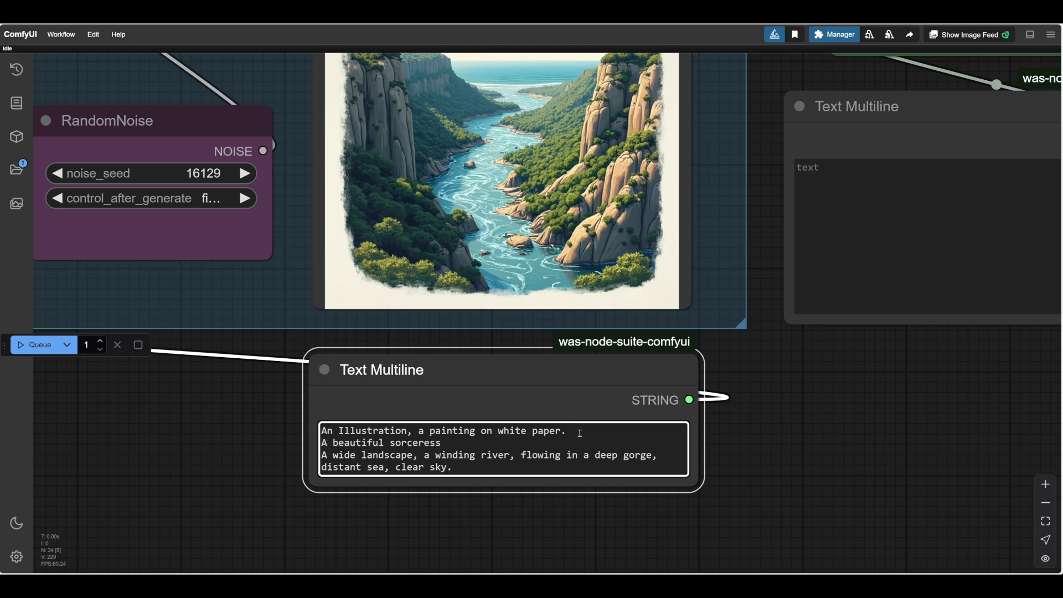
type(", in silver and gold robes")
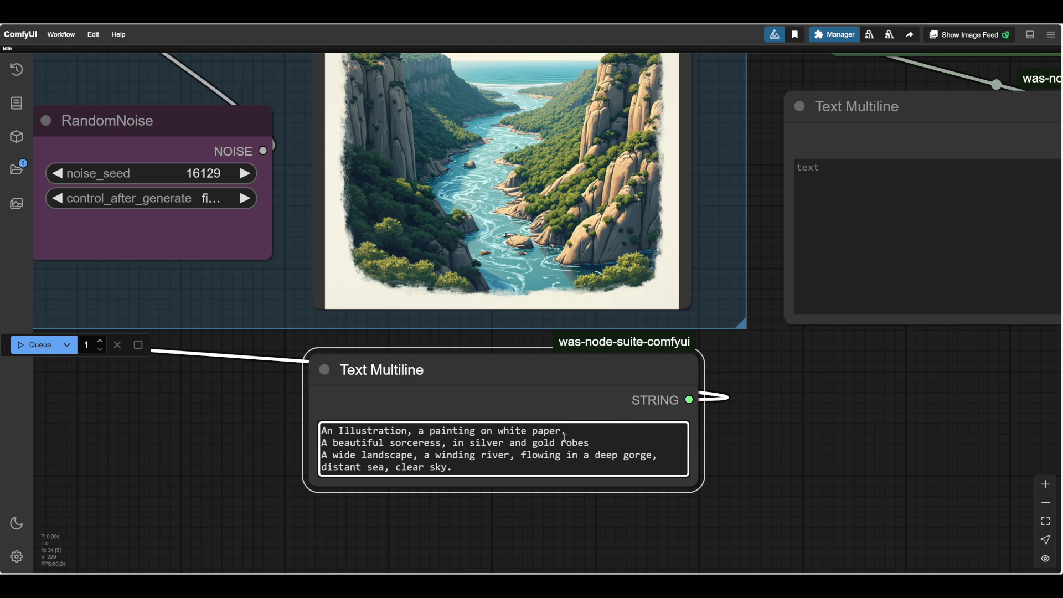
Append ", leather belt," to the sorceress line and make the Text Multiline node taller.
type(", leather belt")
left_click_drag(700, 490, 699, 555)
left_click(671, 455)
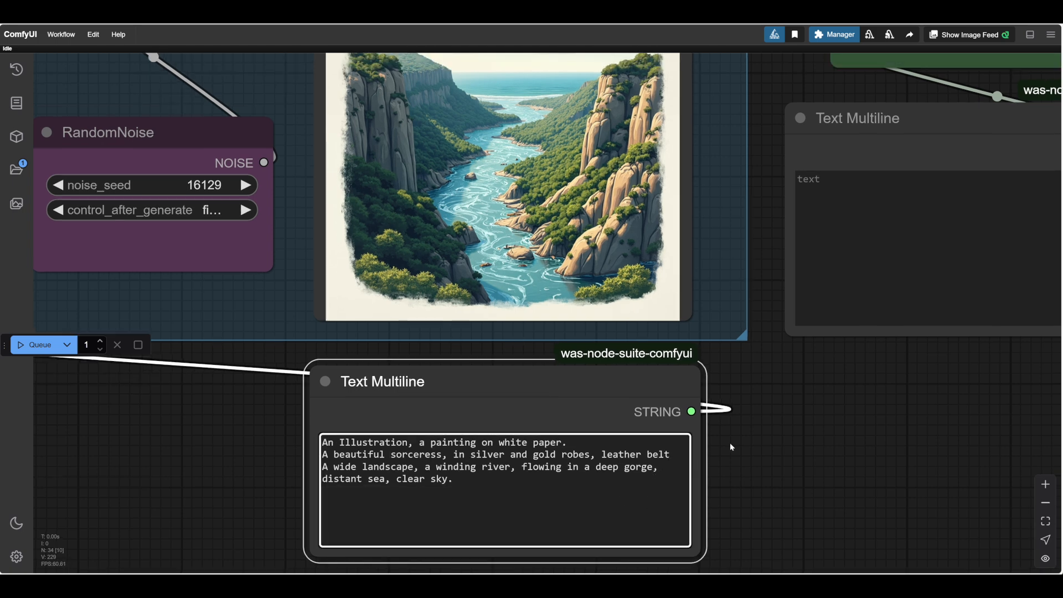
type(",")
Insert "long black hair, smile," after "sorceress," and replace "in" before "silver and gold robes" with "wearing".
left_click(453, 455)
type("long black hair")
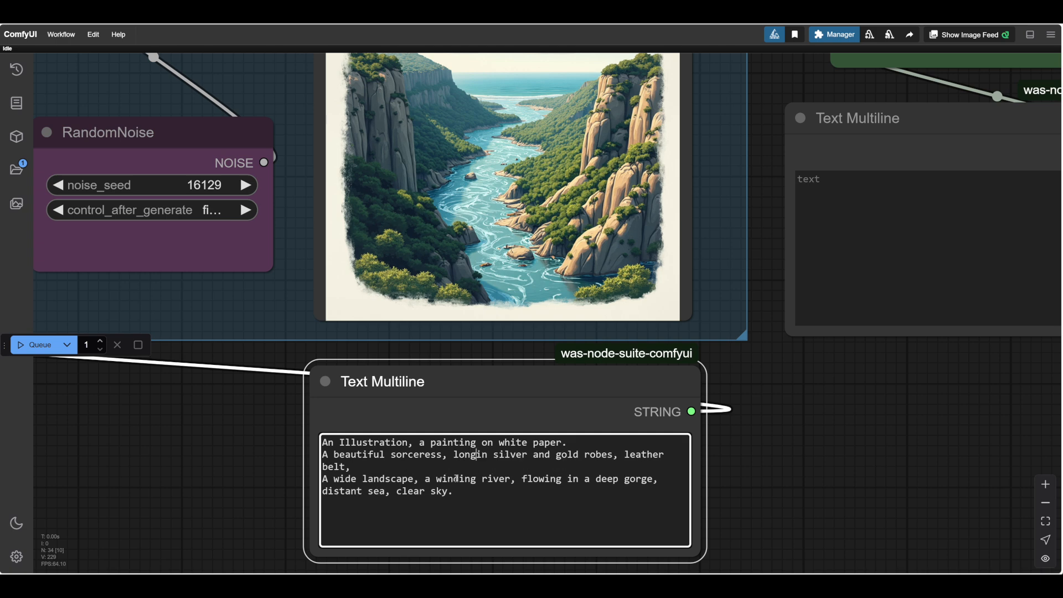
type(", ")
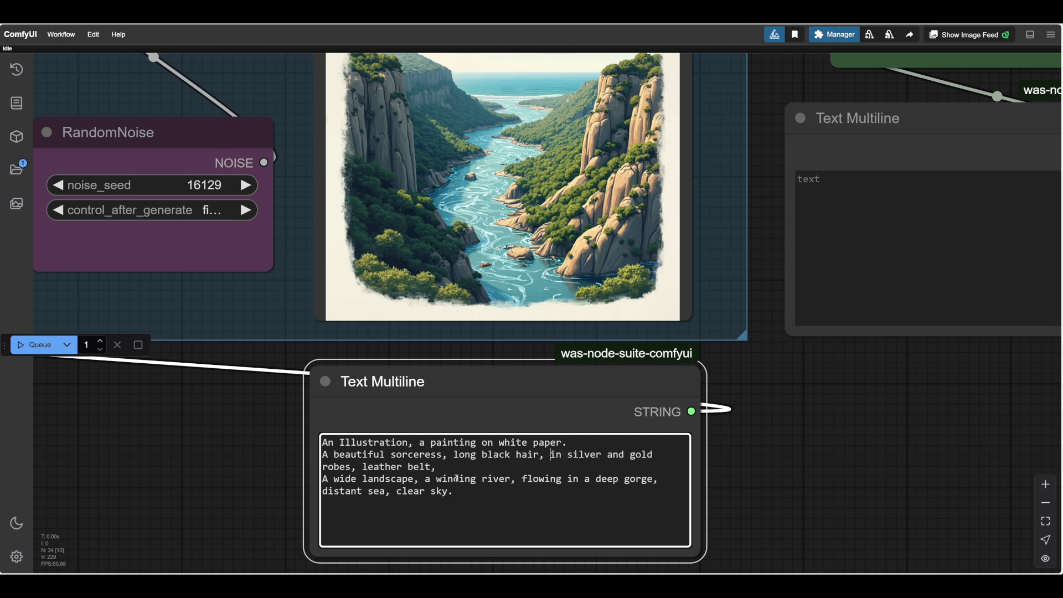
type("smile,")
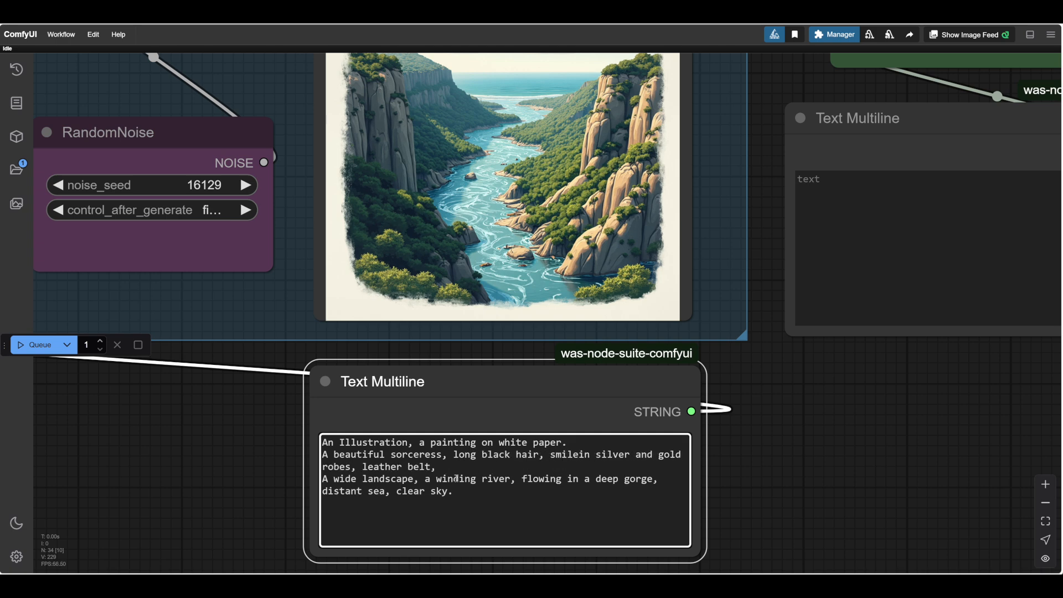
double_click(595, 455)
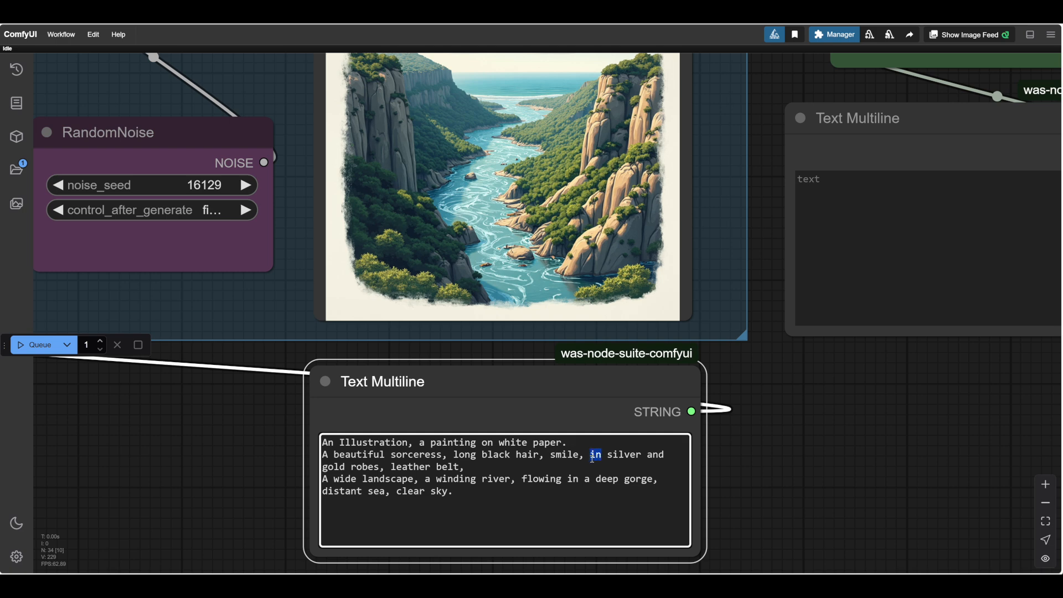
type("wearing")
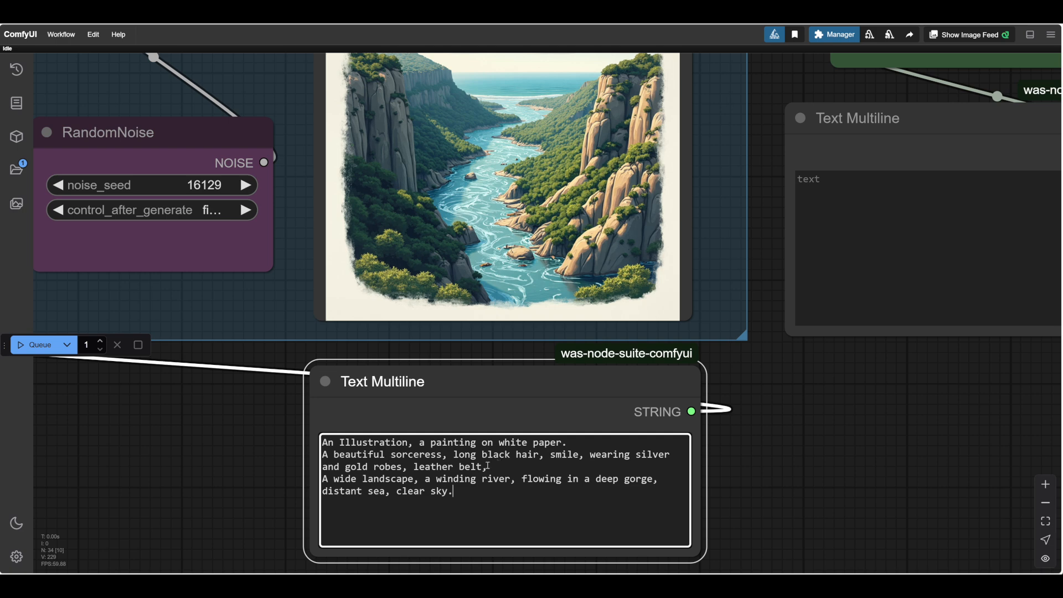
Continue after "leather belt," with "standing on a huge rock overlooking a" and join it to "wide landscape", removing the capital "A" and line break.
left_click(471, 491)
type("standing on a huge rock overlooking a")
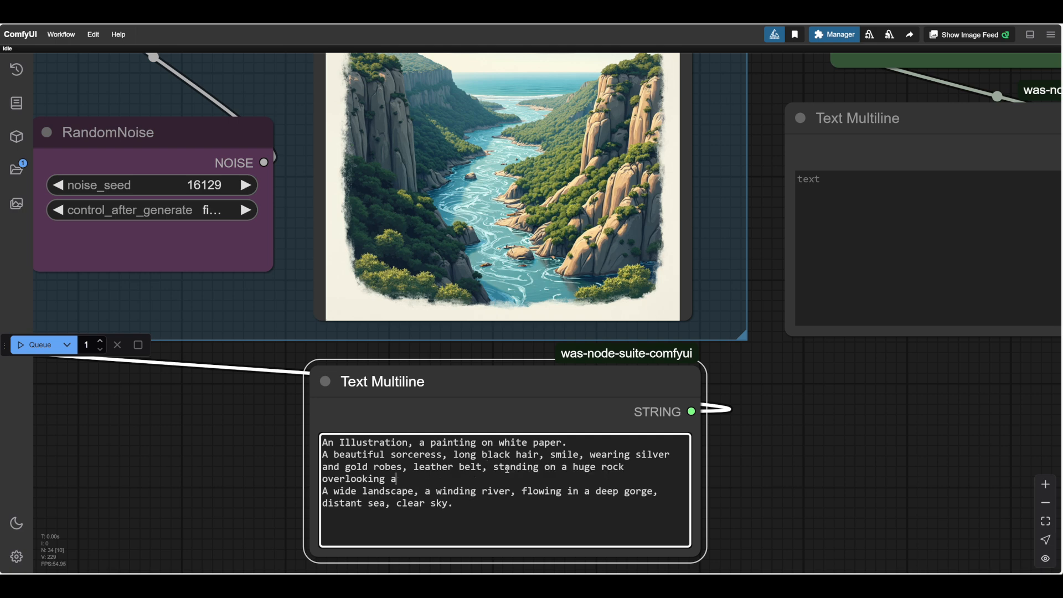
left_click(330, 491)
key("BackSpace")
key("BackSpace")
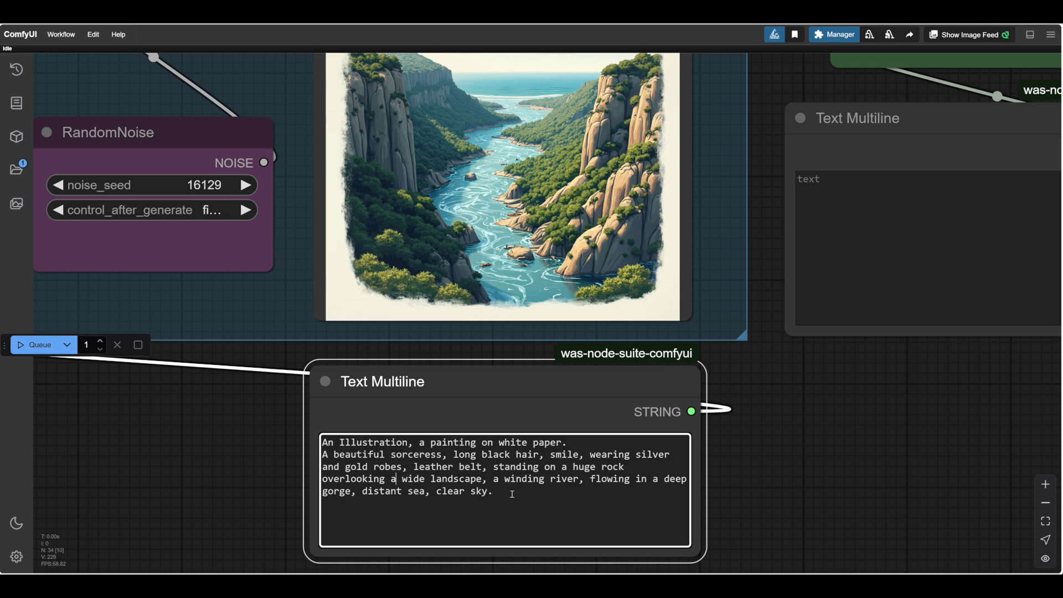
Run the workflow with the sorceress prompt and view the generated image in the Save Image node.
left_click(529, 493)
left_click(39, 346)
scroll(813, 434, "down", 2)
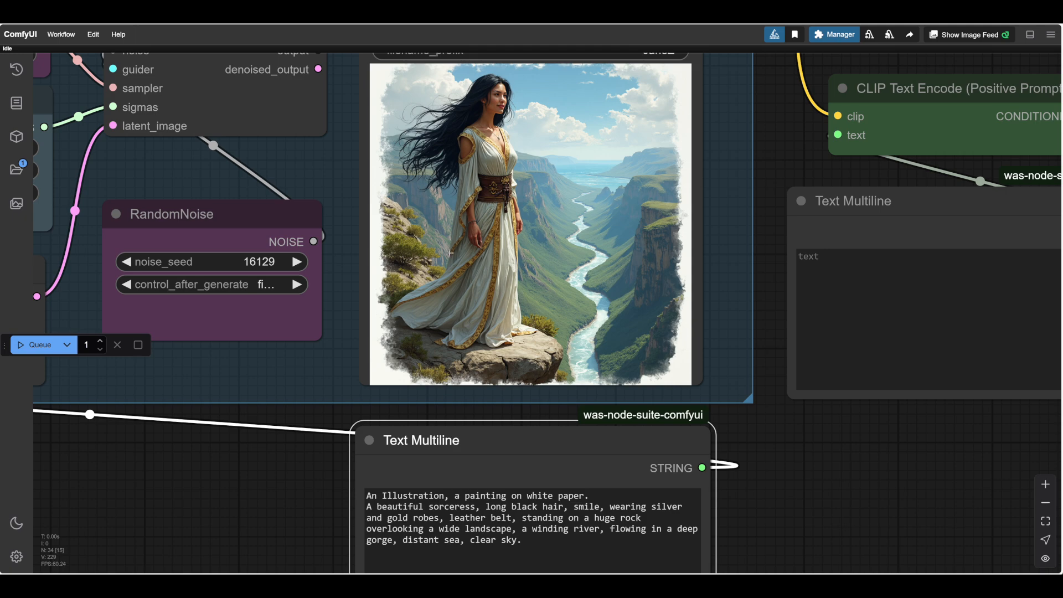
scroll(476, 277, "up", 6)
scroll(451, 252, "down", 6)
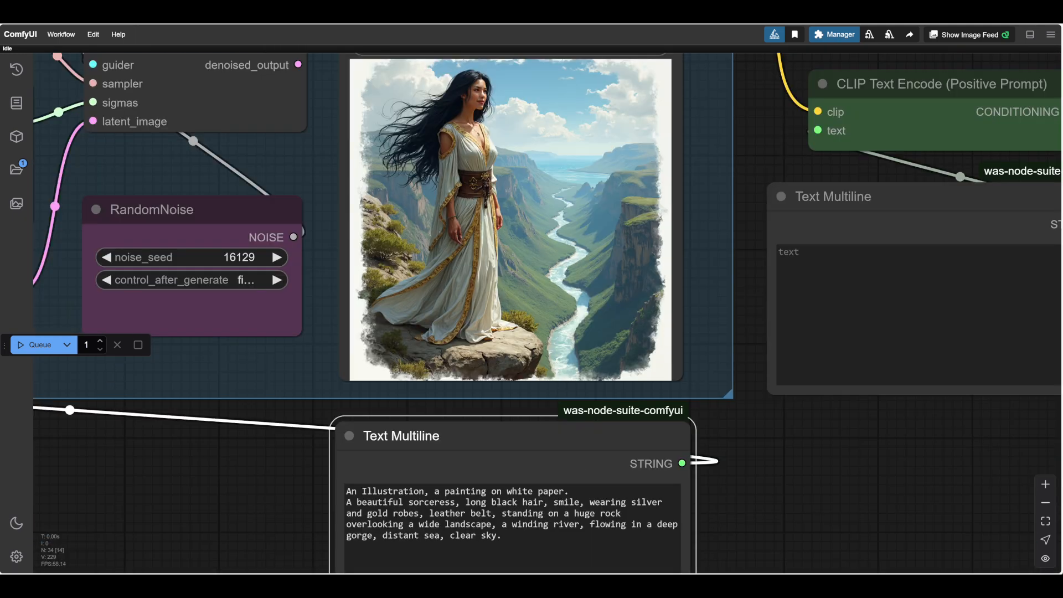
scroll(527, 262, "up", 6)
scroll(466, 195, "down", 5)
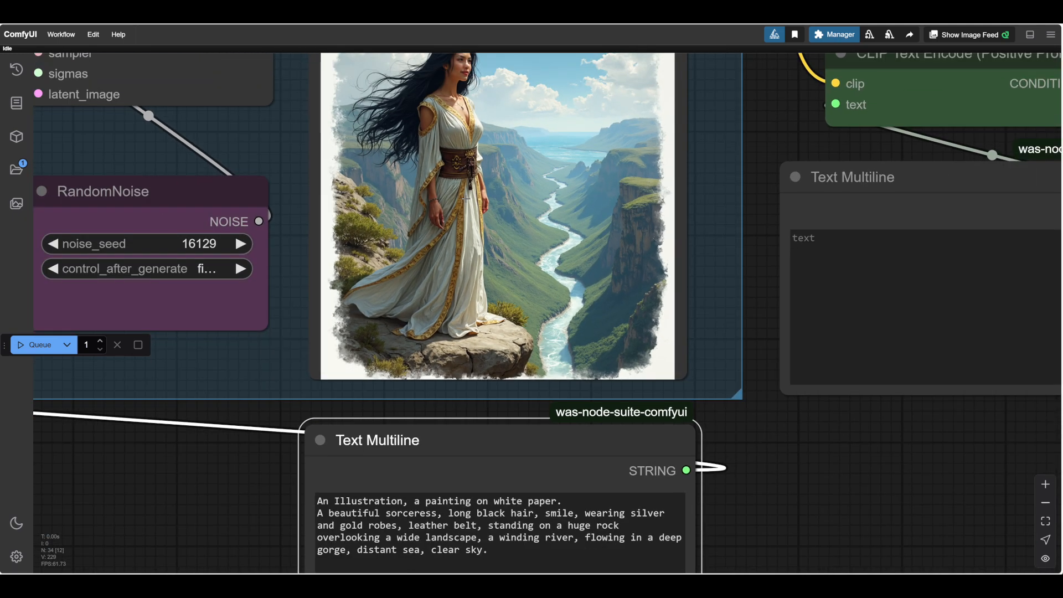
left_click_drag(758, 273, 787, 366)
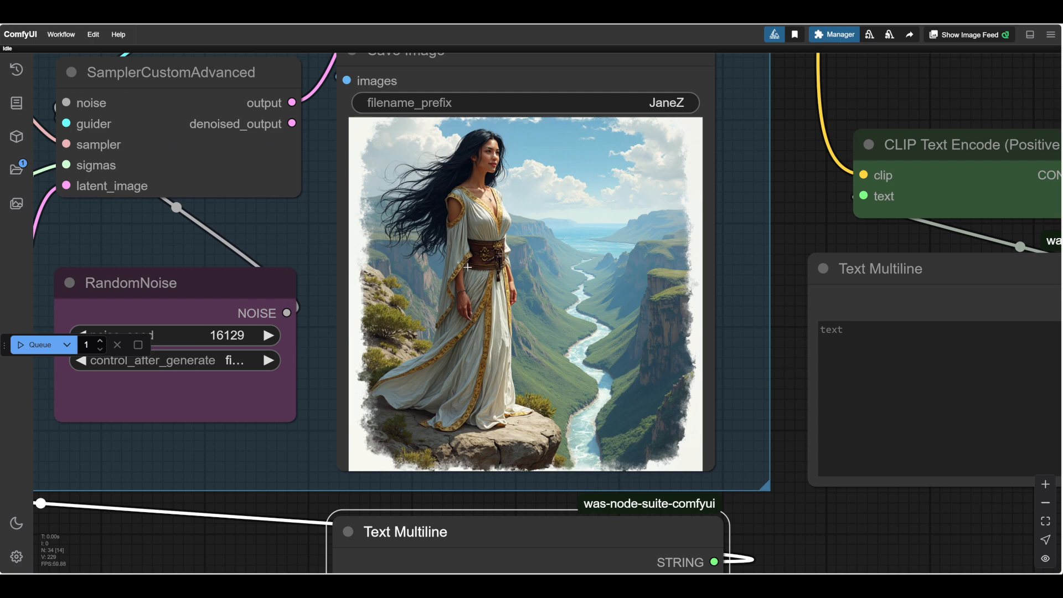
Examine the generated sorceress image up close and compare it with the prompt in the Text Multiline node.
scroll(468, 266, "up", 4)
scroll(451, 256, "down", 4)
scroll(473, 342, "up", 12)
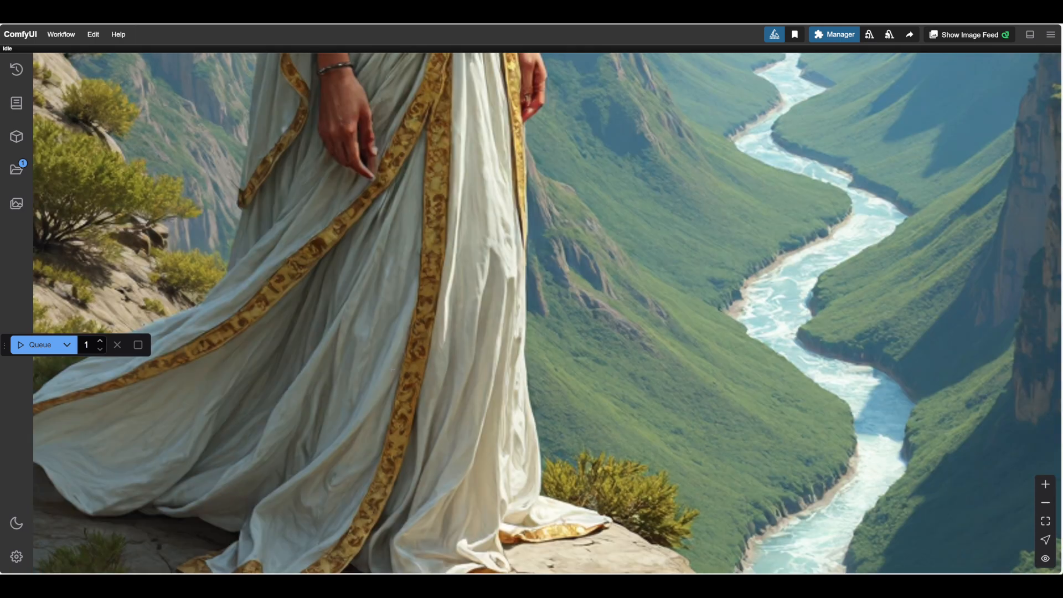
scroll(417, 332, "down", 10)
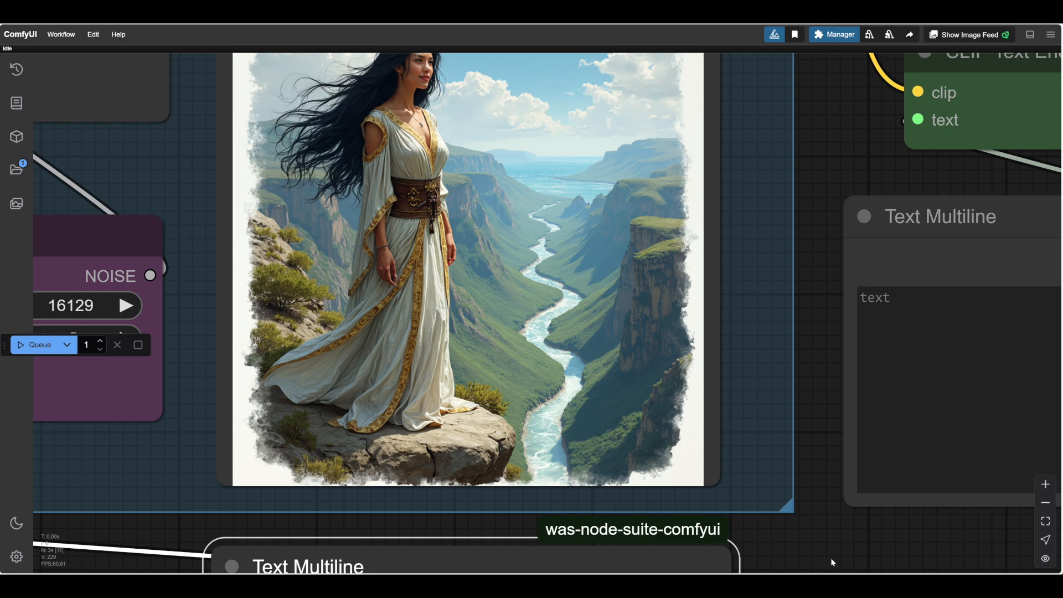
scroll(792, 520, "down", 5)
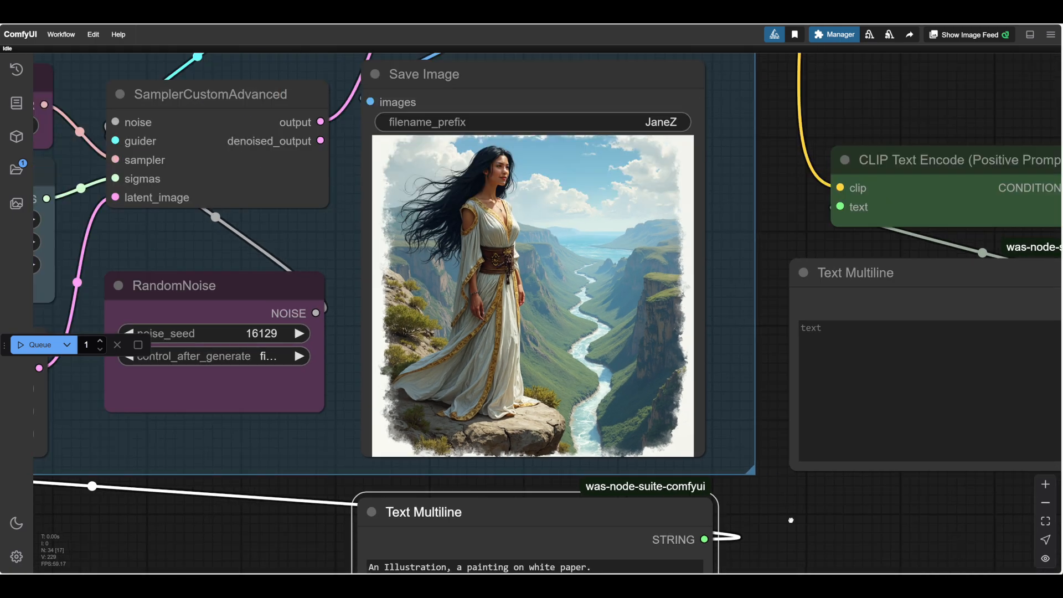
scroll(775, 509, "down", 2)
scroll(755, 497, "down", 2)
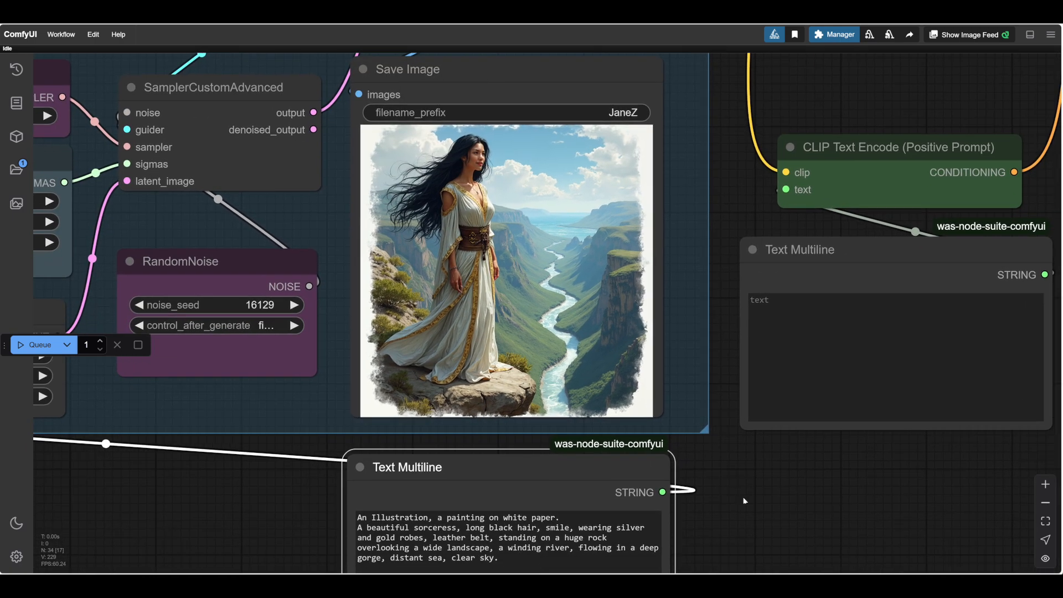
scroll(789, 493, "up", 2)
scroll(789, 493, "down", 2)
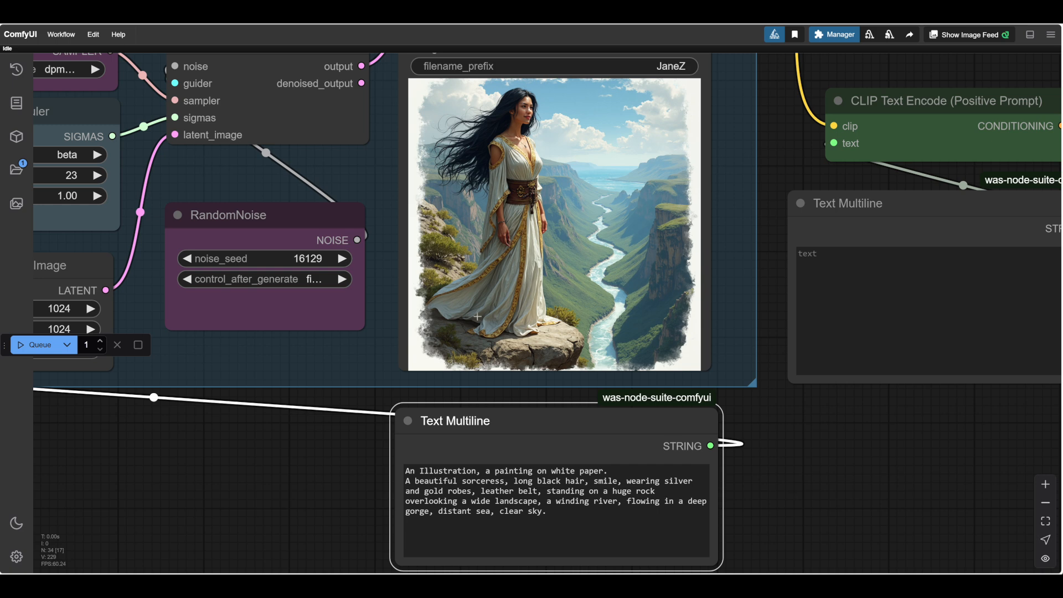
Replace "silver" with "blue" in the sorceress's robe description so the prompt reads "wearing blue and gold robes".
left_click_drag(800, 454, 762, 447)
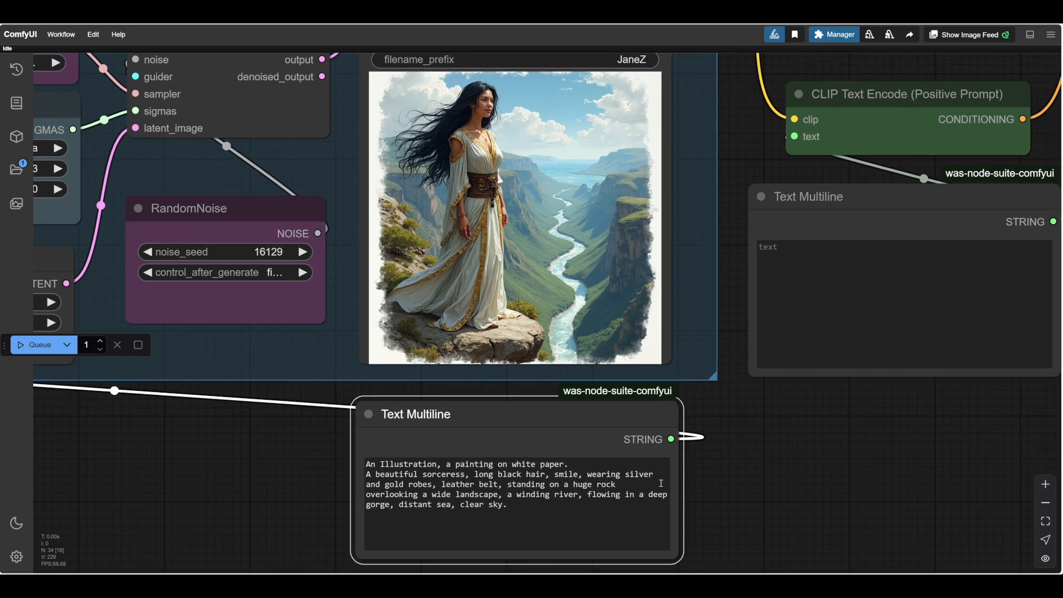
left_click_drag(654, 475, 627, 475)
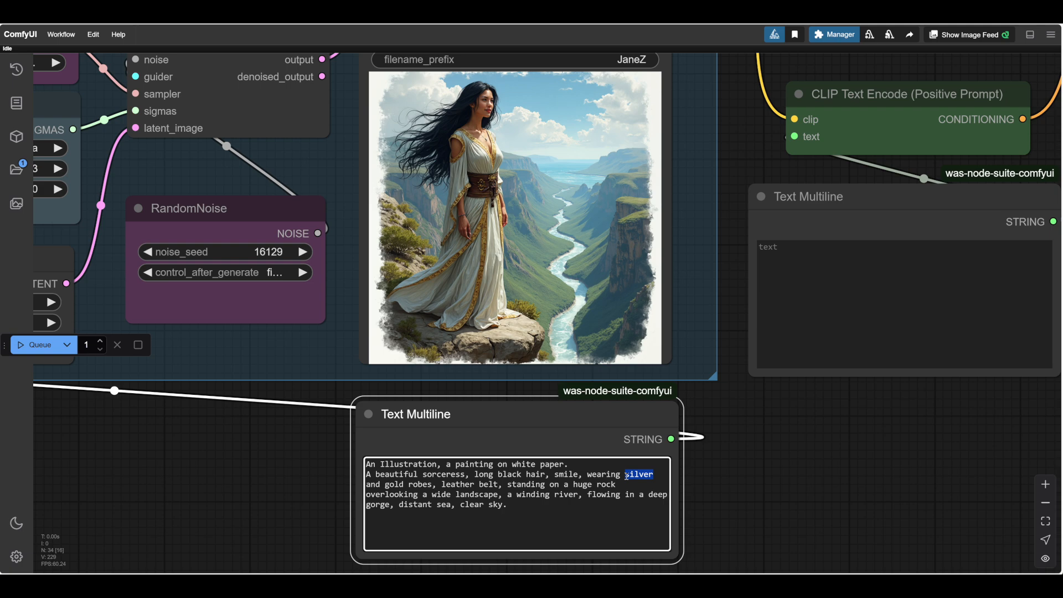
type("blue and")
left_click(228, 473)
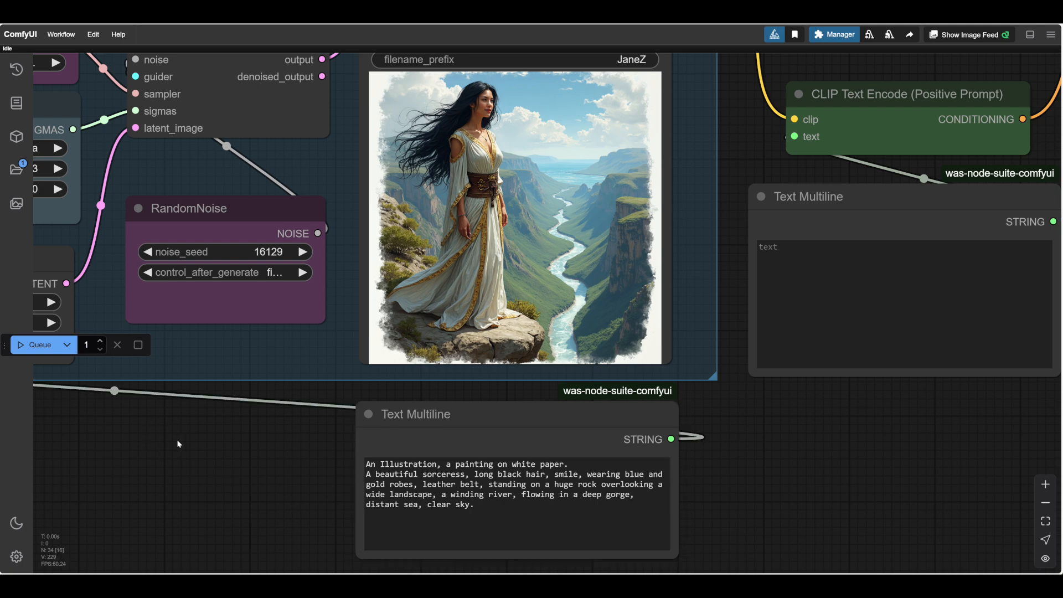
Run the workflow with the blue and gold robes prompt and view the generated image in the Save Image node.
scroll(790, 471, "up", 5)
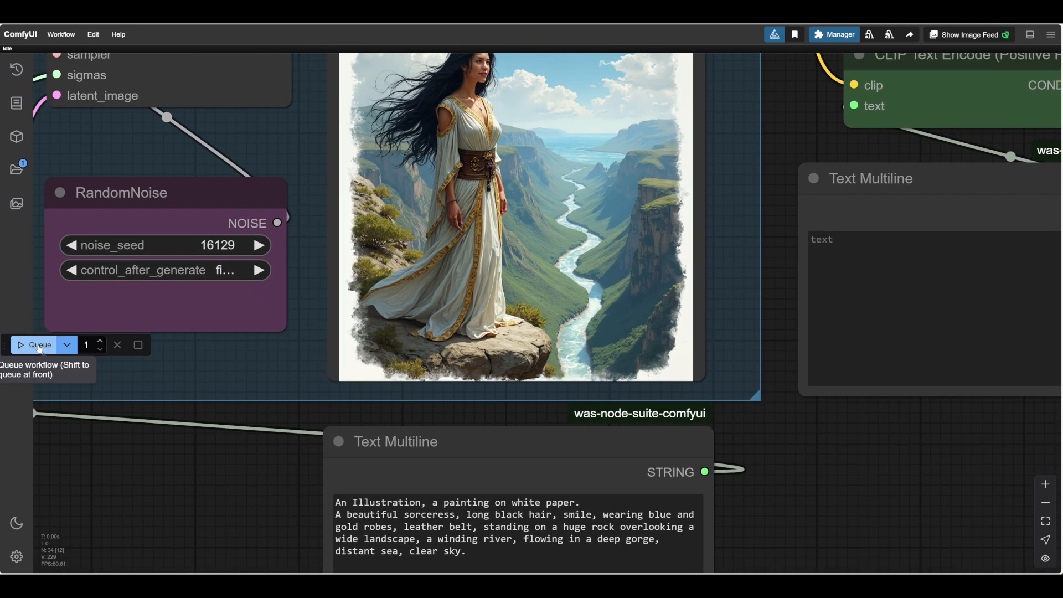
left_click(39, 347)
scroll(808, 461, "down", 2)
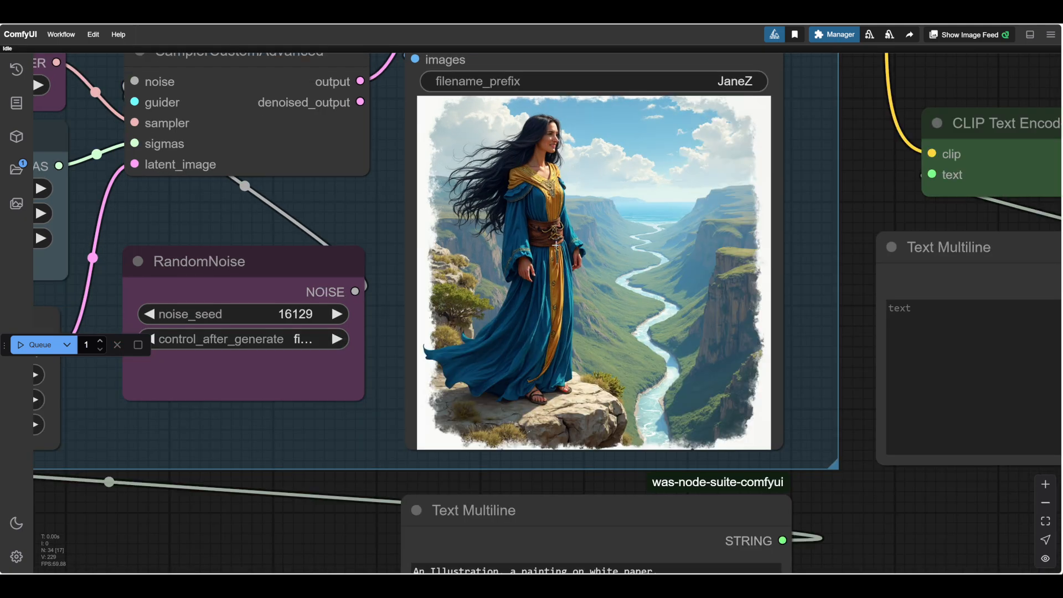
scroll(570, 233, "up", 2)
scroll(305, 186, "down", 3)
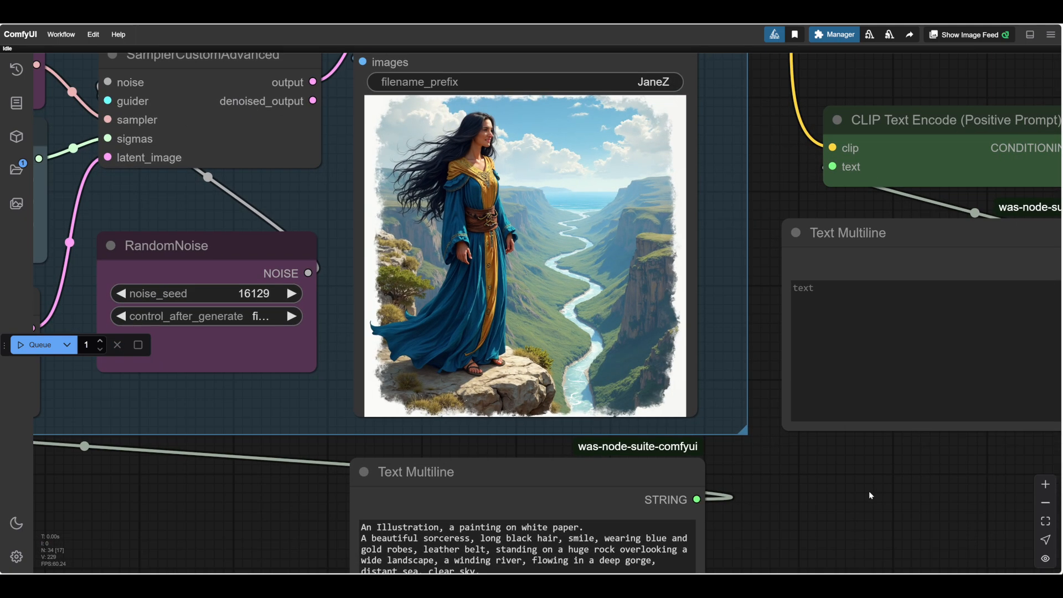
Examine the blue-robed sorceress image and check its details against the wording of the prompt.
left_click_drag(829, 497, 881, 447)
scroll(881, 447, "down", 2)
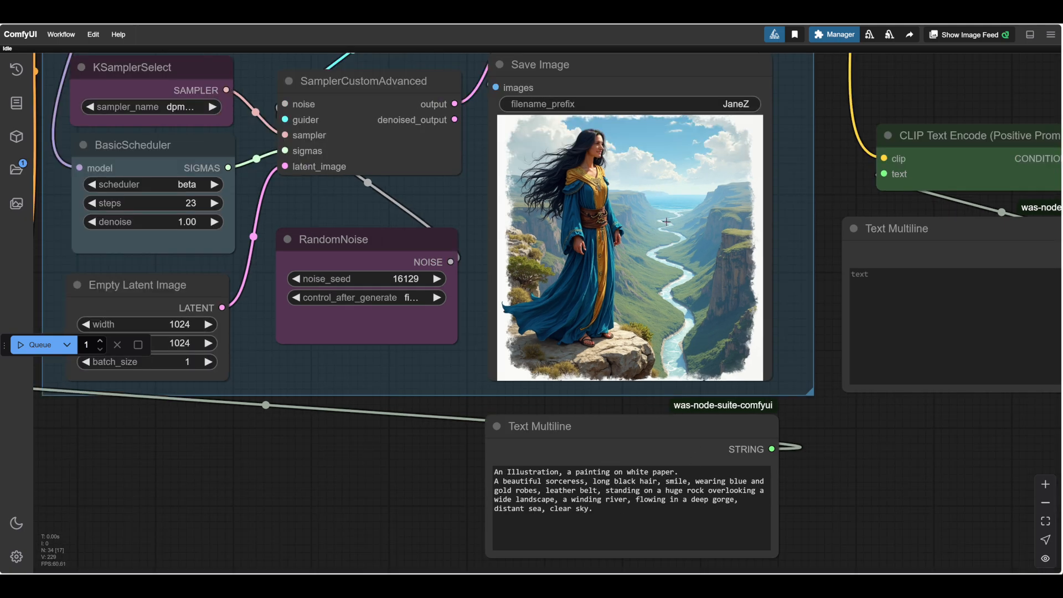
scroll(717, 210, "up", 6)
scroll(717, 206, "down", 4)
left_click_drag(873, 511, 855, 489)
scroll(883, 490, "down", 1)
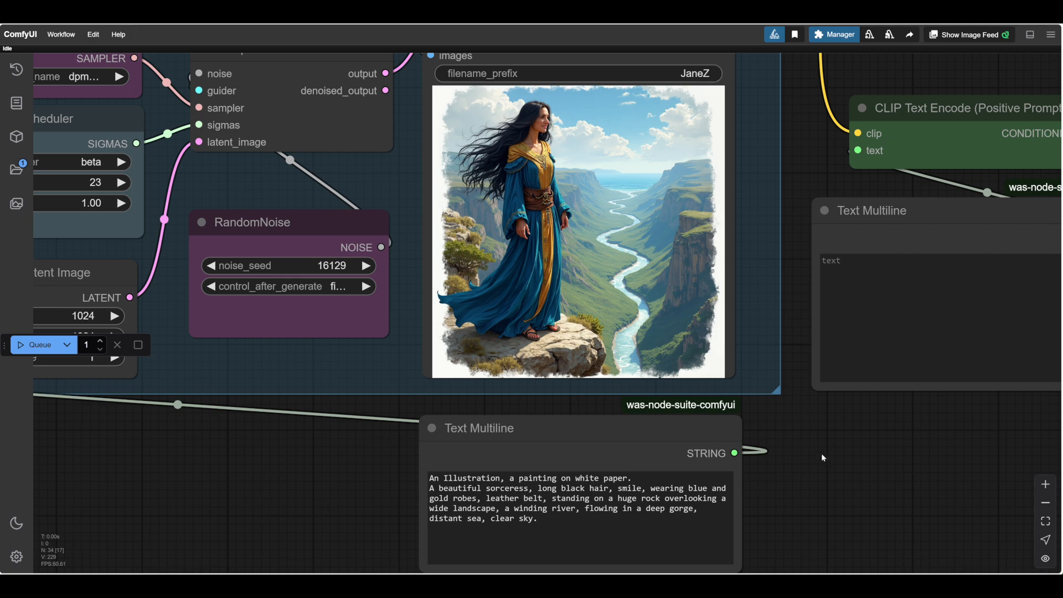
left_click_drag(822, 453, 845, 457)
scroll(843, 472, "down", 1)
scroll(819, 467, "down", 1)
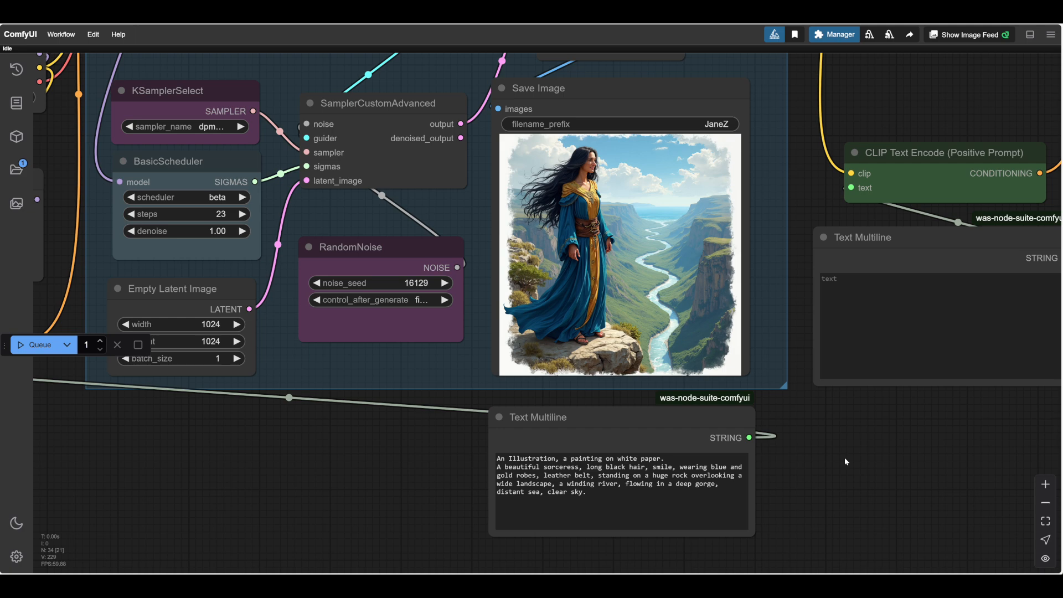
scroll(845, 458, "up", 4)
scroll(875, 427, "down", 2)
left_click_drag(845, 457, 938, 396)
scroll(890, 422, "up", 5)
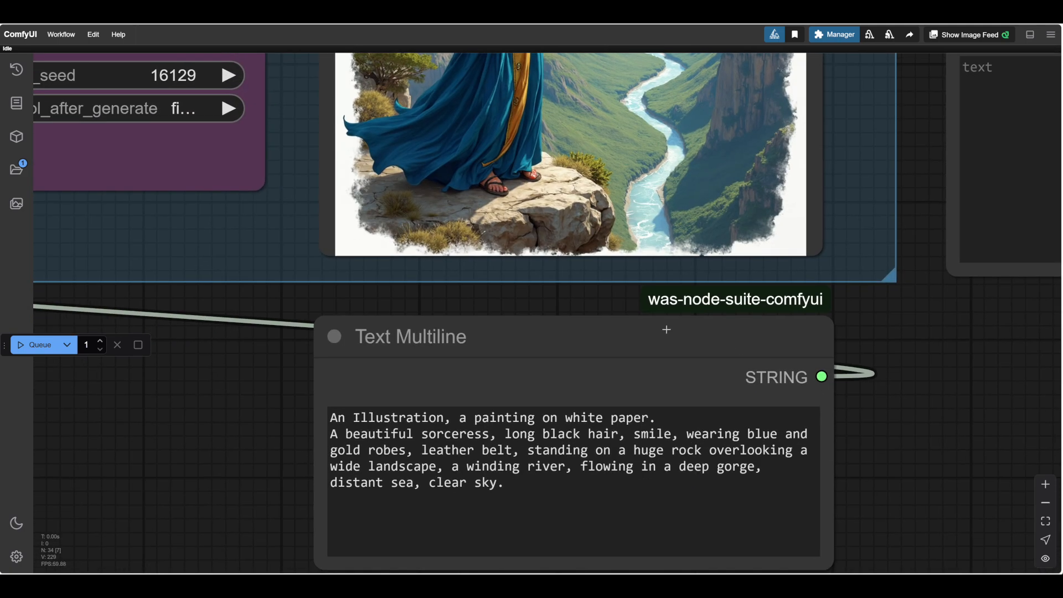
left_click_drag(622, 327, 650, 315)
scroll(941, 442, "down", 1)
left_click_drag(916, 437, 902, 487)
scroll(963, 454, "down", 2)
scroll(852, 469, "down", 2)
scroll(904, 455, "up", 2)
scroll(902, 451, "down", 1)
scroll(902, 487, "down", 2)
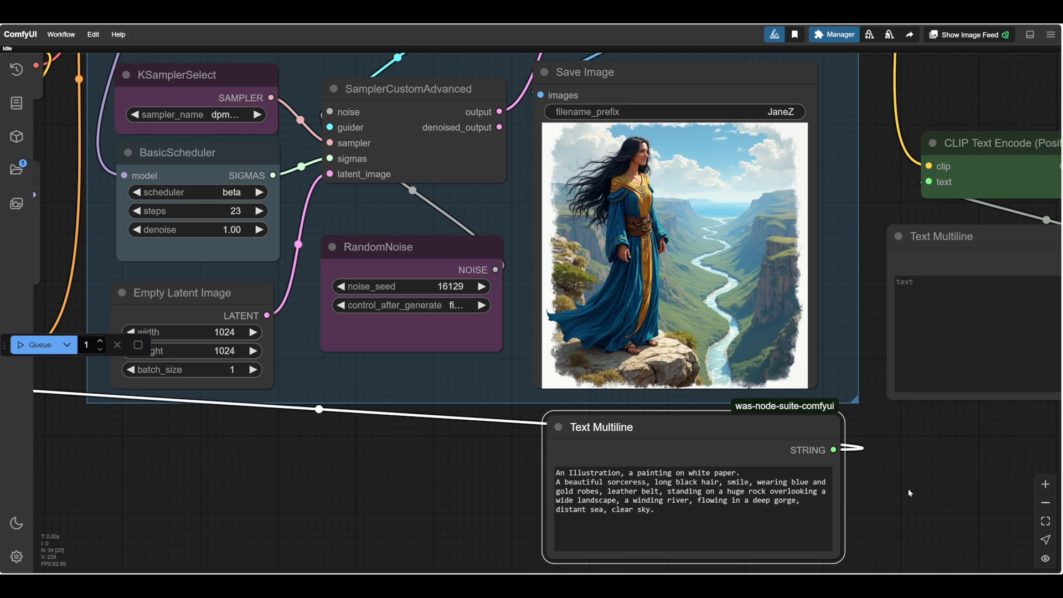
Append "Fairy tale fantasy mood enchanting and magical." after "clear sky." at the end of the prompt.
left_click(674, 510)
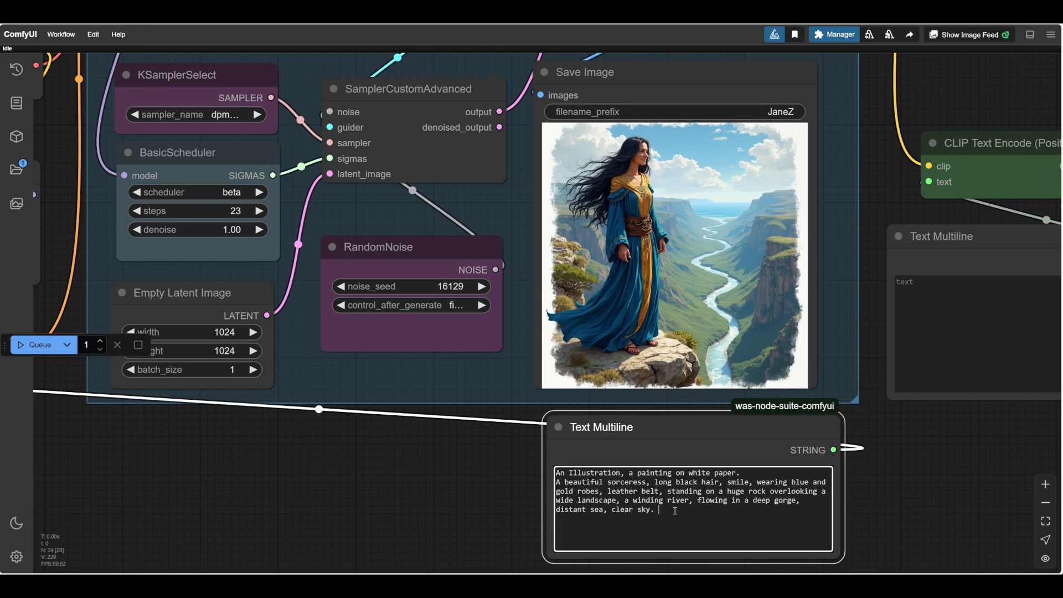
type("Fairytale")
left_click(680, 510)
left_click(764, 509)
type("fantasy mood ")
type("enchanting a")
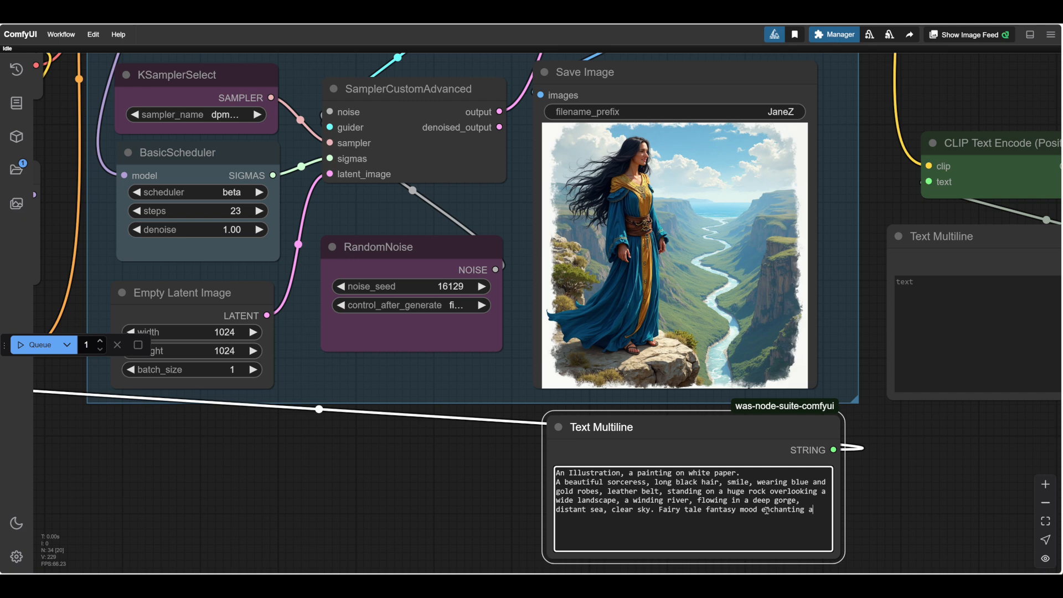
type("nd magical.")
Insert a comma after "mood" in the fairy tale sentence of the prompt.
left_click_drag(904, 503, 908, 447)
scroll(901, 463, "up", 4)
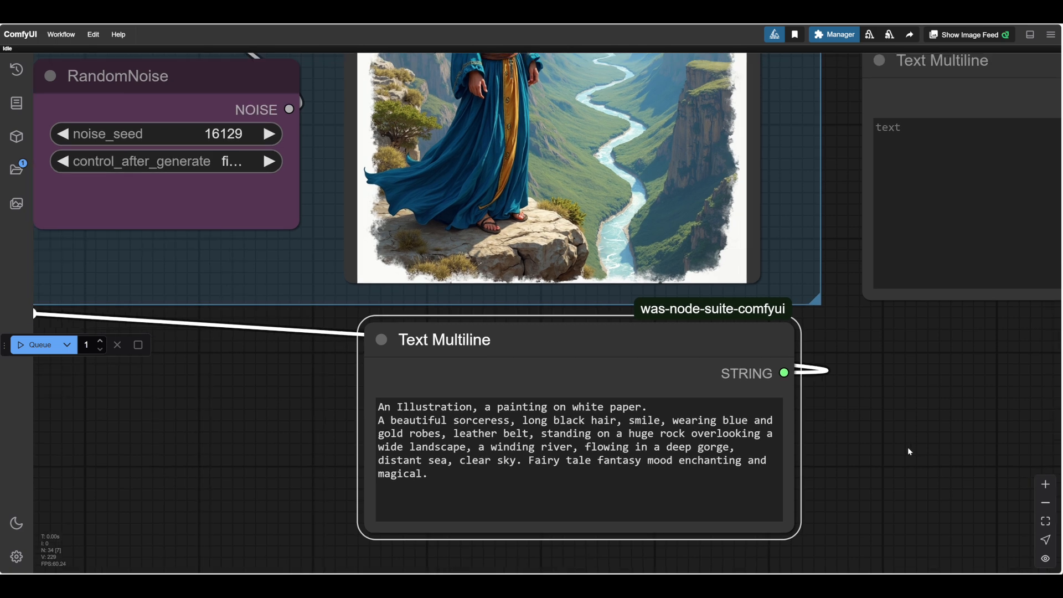
left_click(675, 463)
type(",")
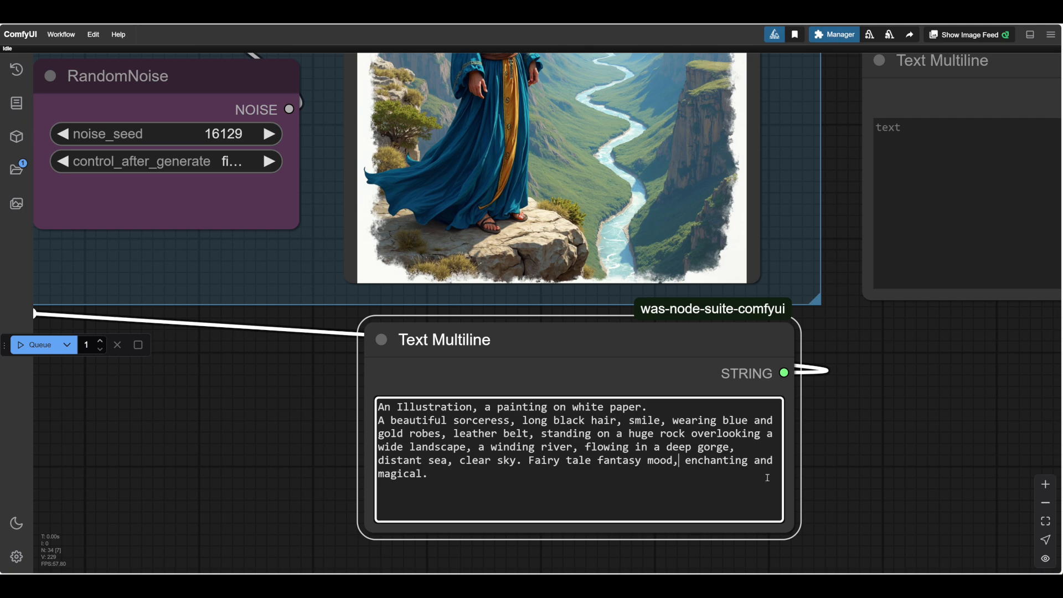
left_click(845, 461)
Run the workflow with the fairy tale mood sentence in the prompt.
scroll(845, 460, "down", 2)
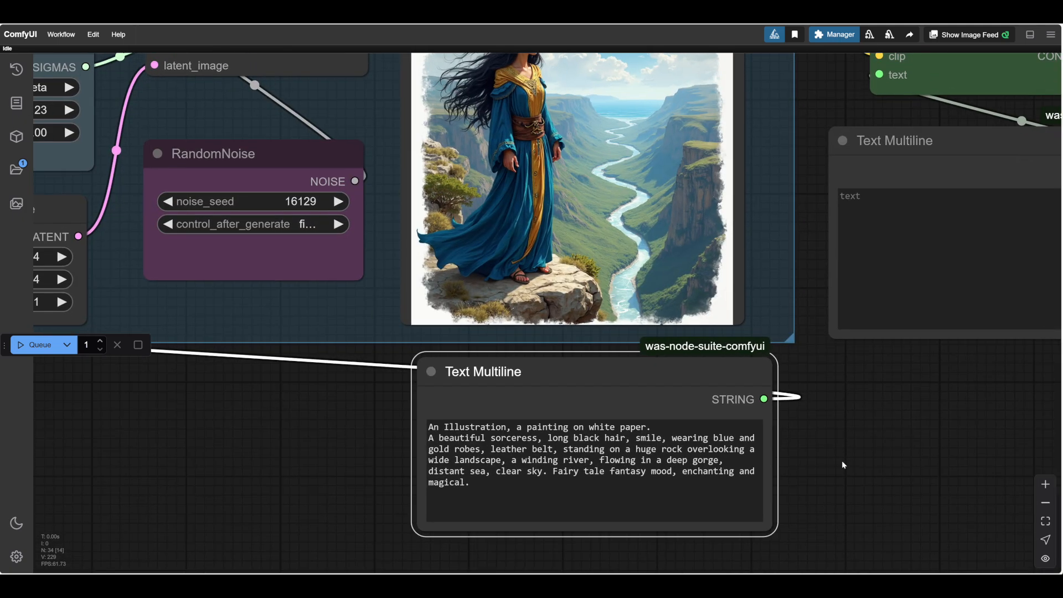
scroll(842, 460, "down", 3)
scroll(859, 451, "up", 2)
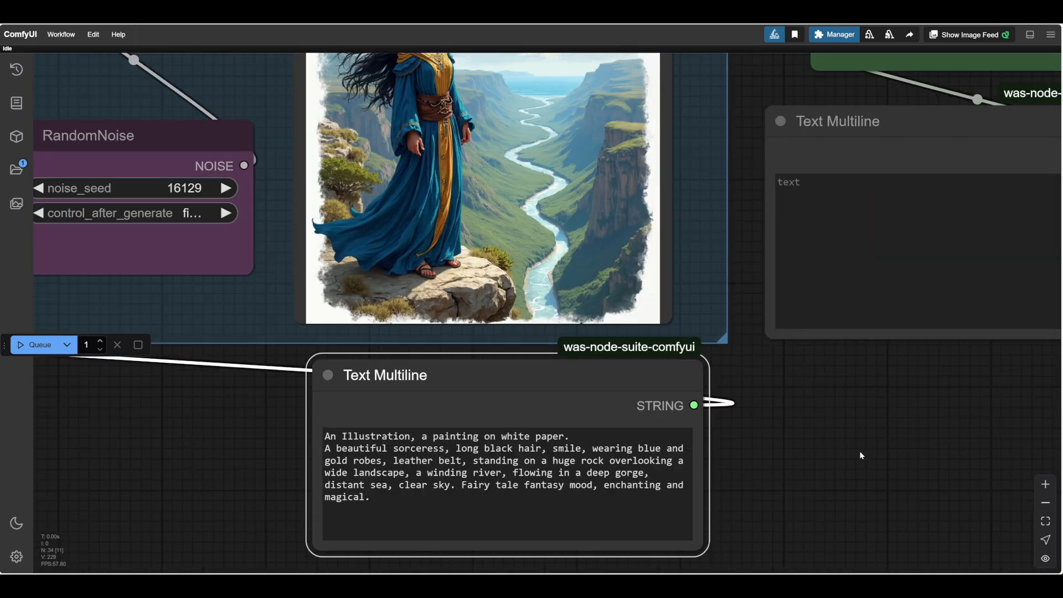
scroll(859, 451, "down", 2)
left_click_drag(860, 451, 842, 468)
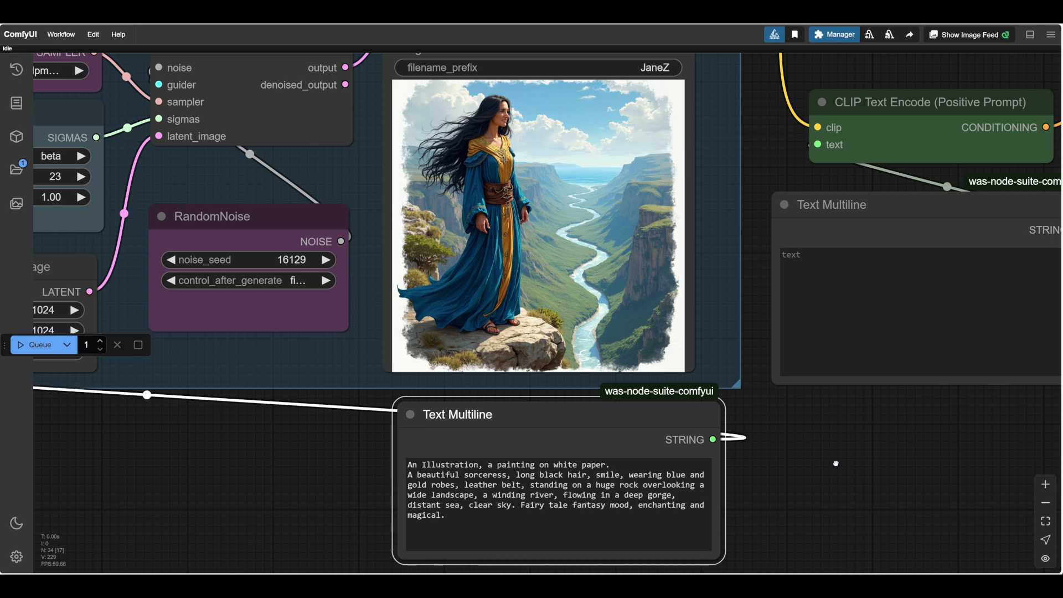
scroll(836, 463, "down", 1)
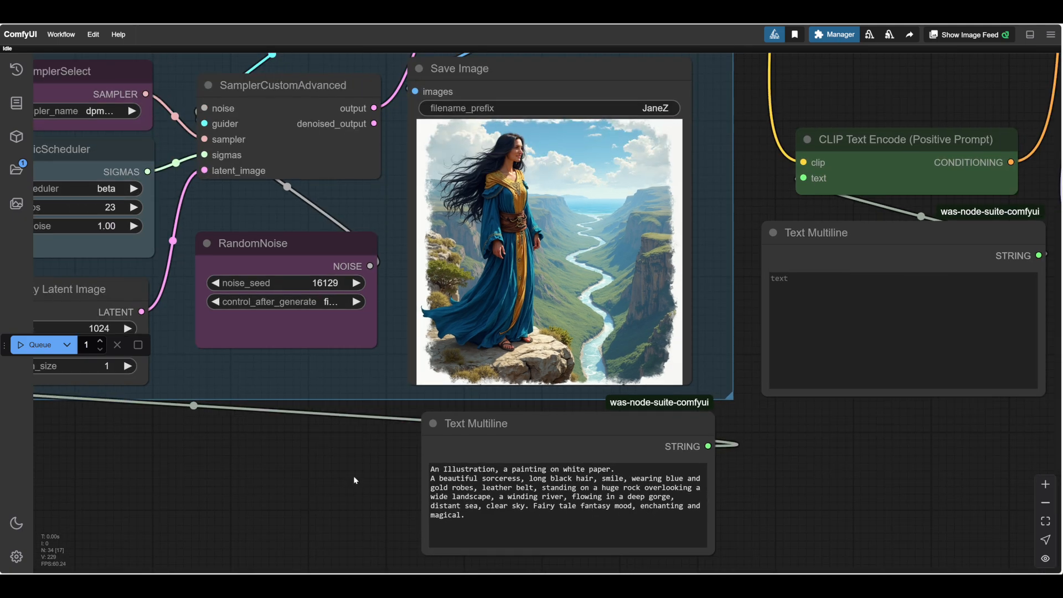
scroll(353, 476, "up", 1)
scroll(343, 461, "up", 1)
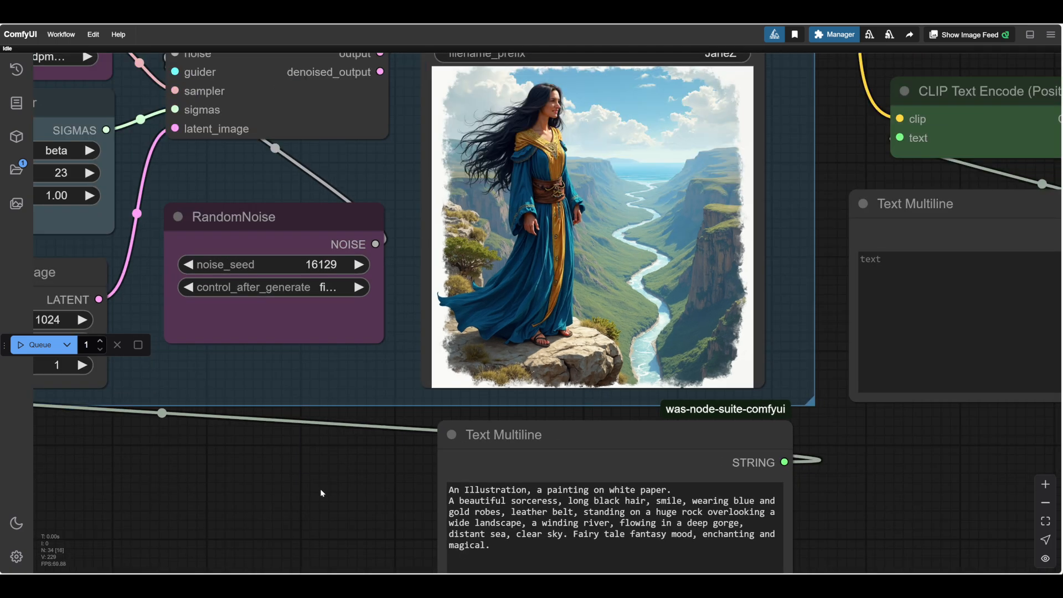
left_click(40, 345)
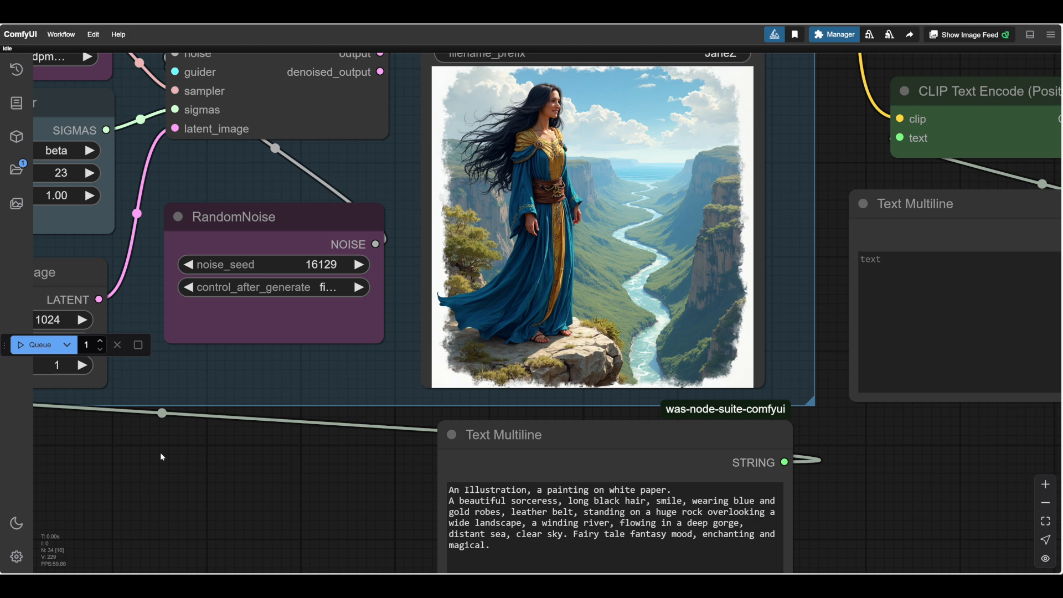
Replace the fairy tale sentence with "8k, hyper-detailed, complicated and intricate." and run the workflow.
left_click(515, 550)
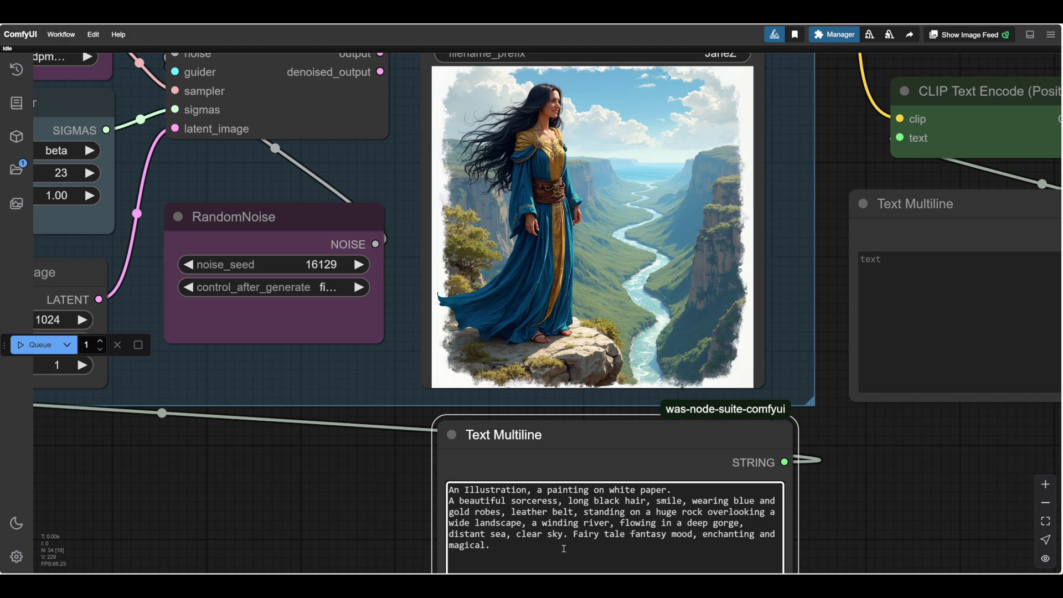
left_click_drag(573, 534, 652, 557)
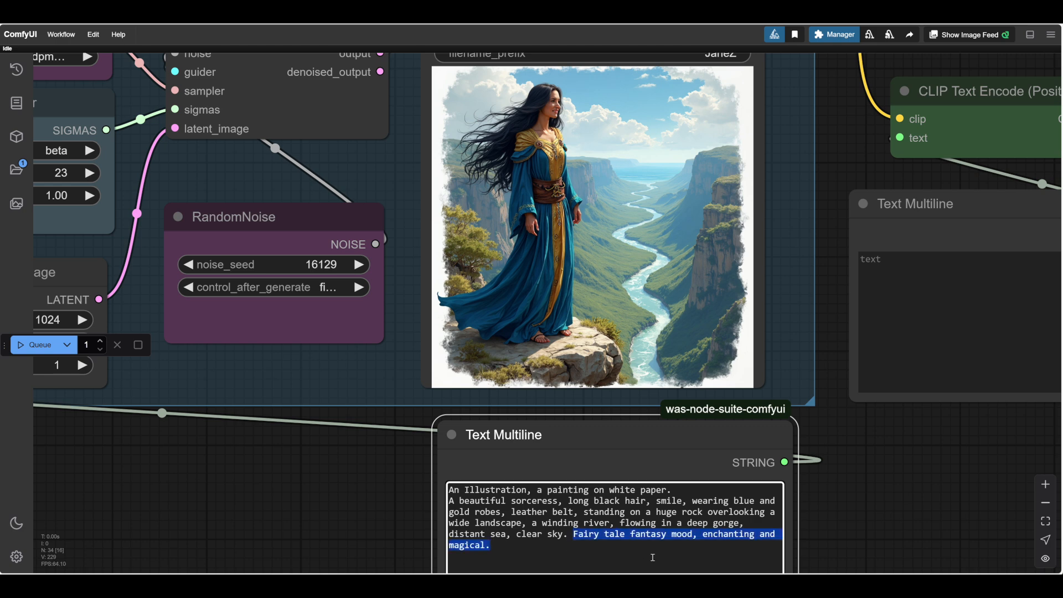
type("8")
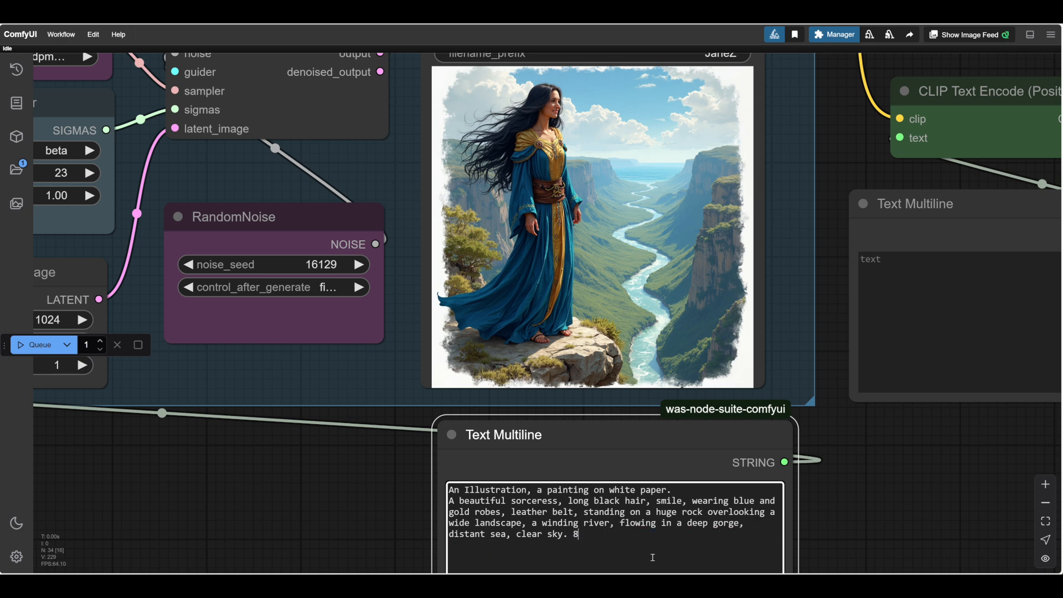
type("k")
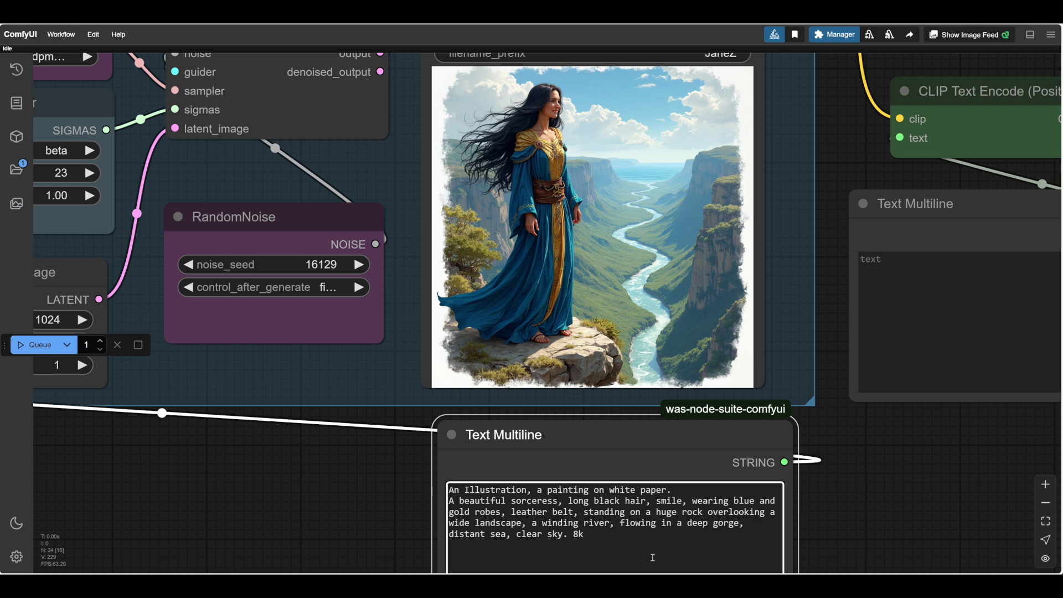
type(", hyper-detailed,")
type("complicated and intricate.")
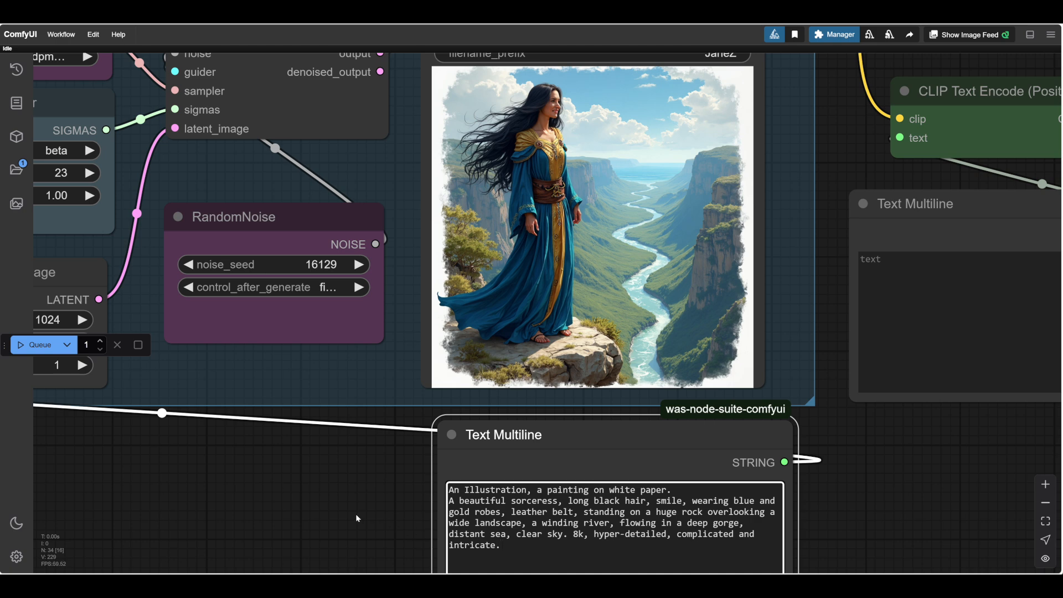
left_click(40, 344)
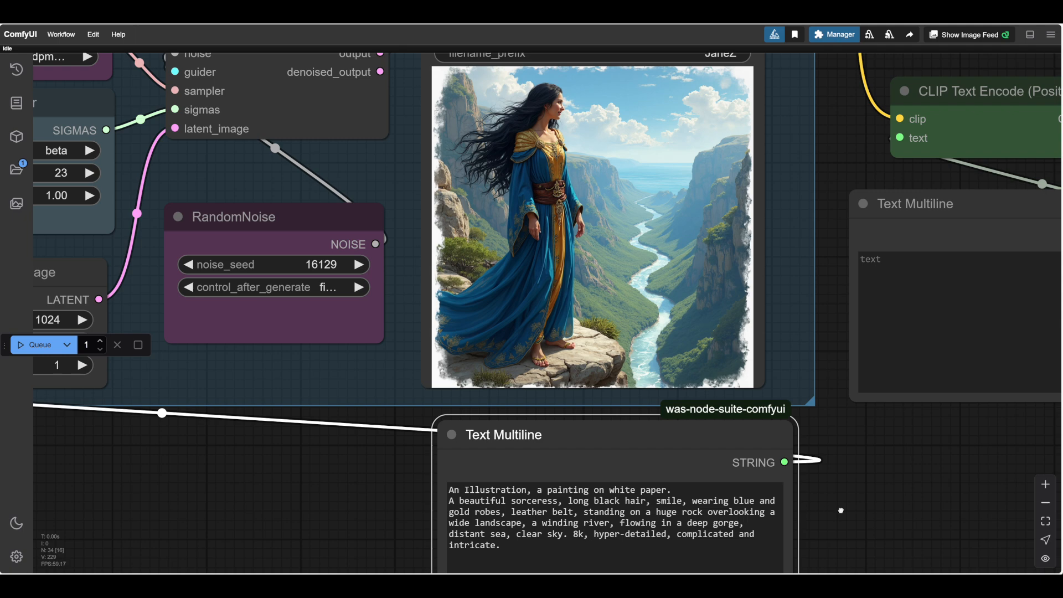
Replace "clear" with "dark" in the prompt so the sky description reads "dark sky".
scroll(847, 472, "down", 2)
scroll(708, 524, "up", 4)
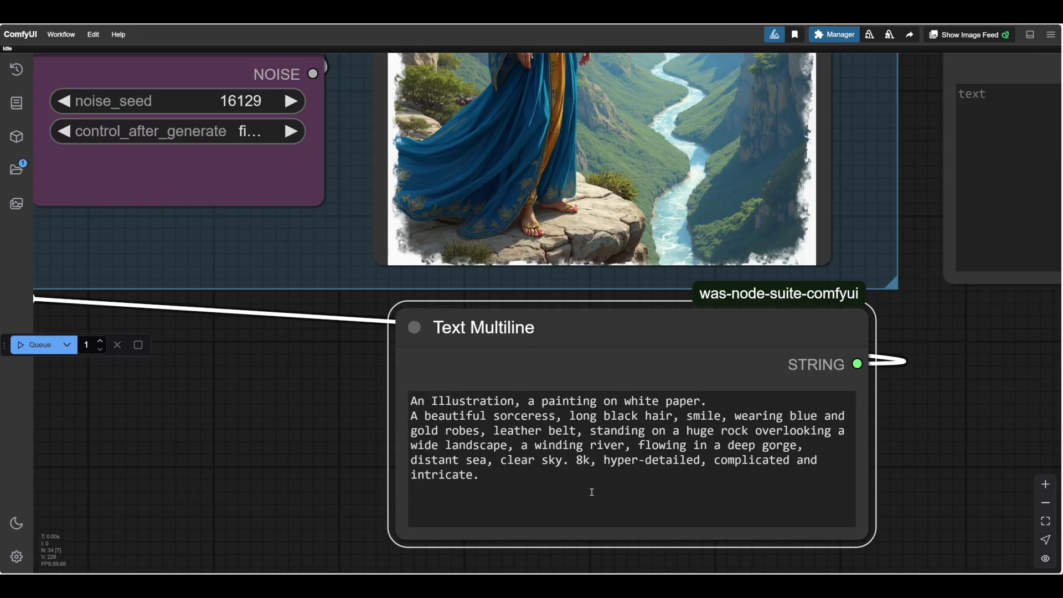
double_click(515, 461)
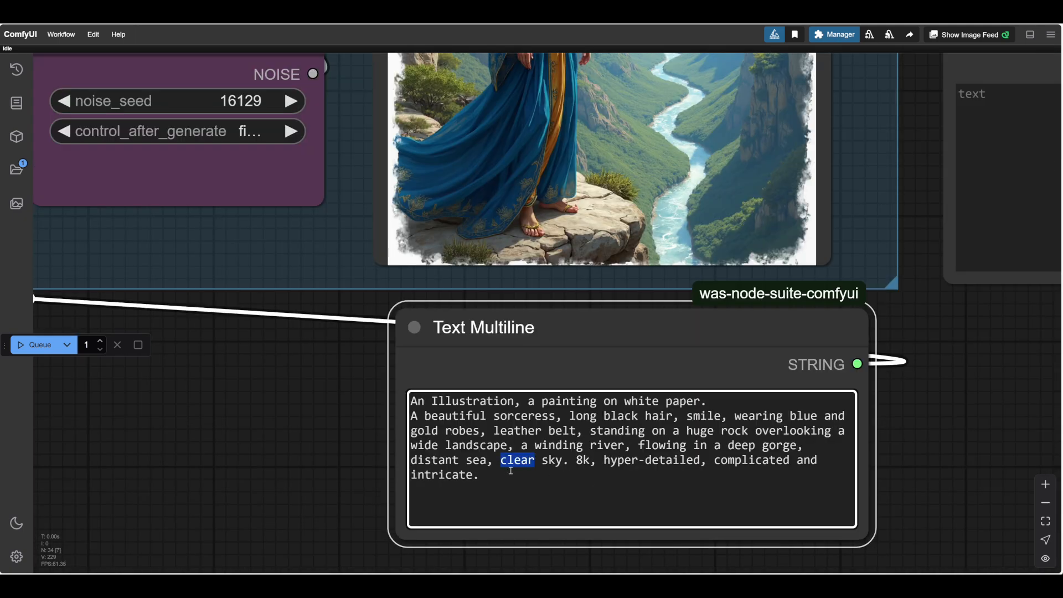
type("dark")
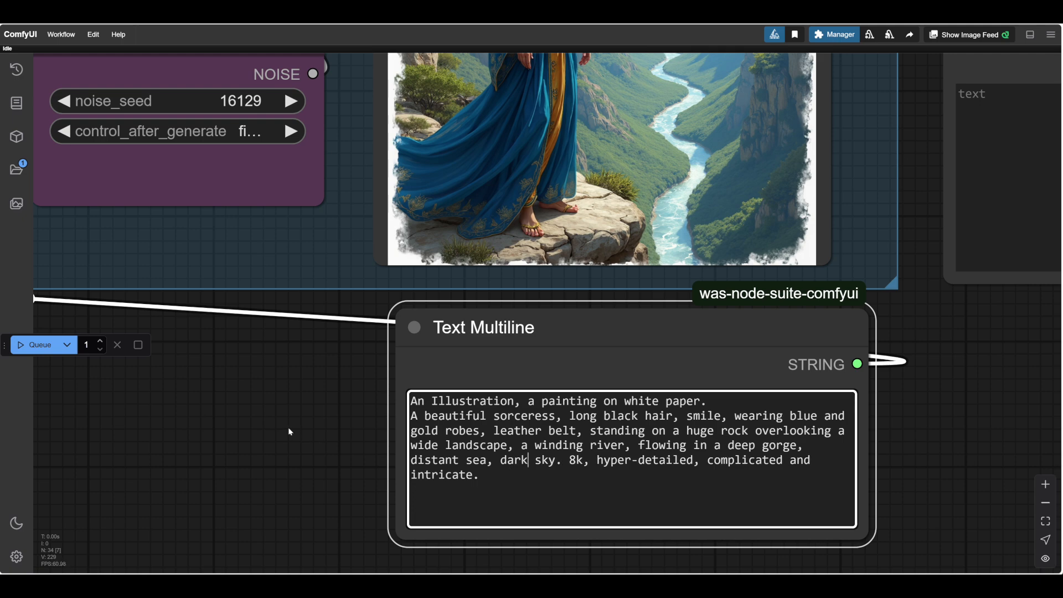
Run the workflow with the "dark sky" wording in the prompt.
left_click(286, 430)
scroll(286, 430, "down", 3)
scroll(286, 431, "down", 1)
left_click_drag(286, 430, 410, 469)
left_click_drag(329, 483, 225, 515)
scroll(243, 514, "up", 2)
scroll(244, 514, "down", 1)
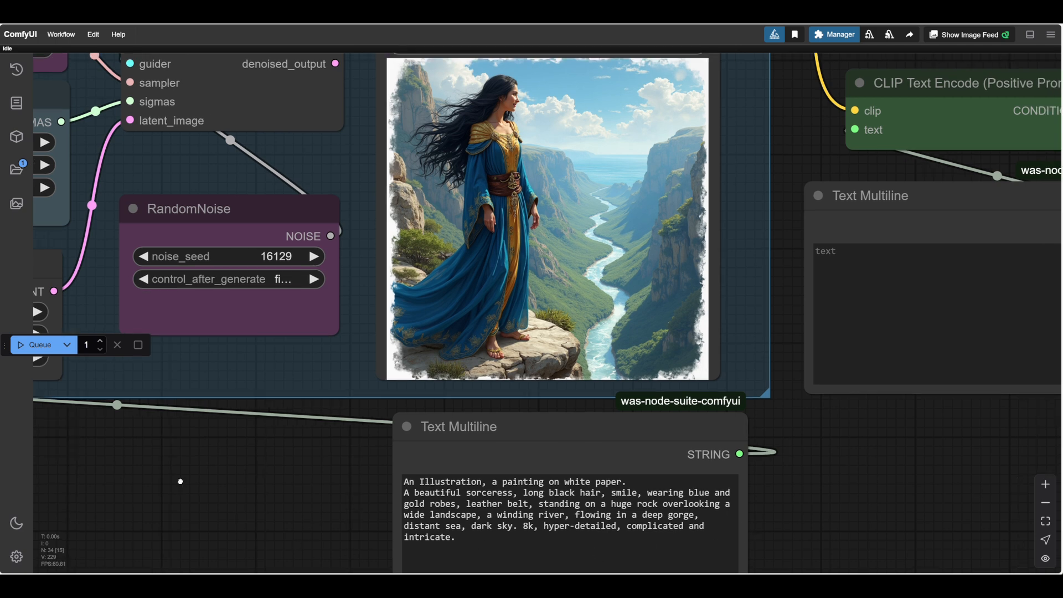
key("ctrl+Return")
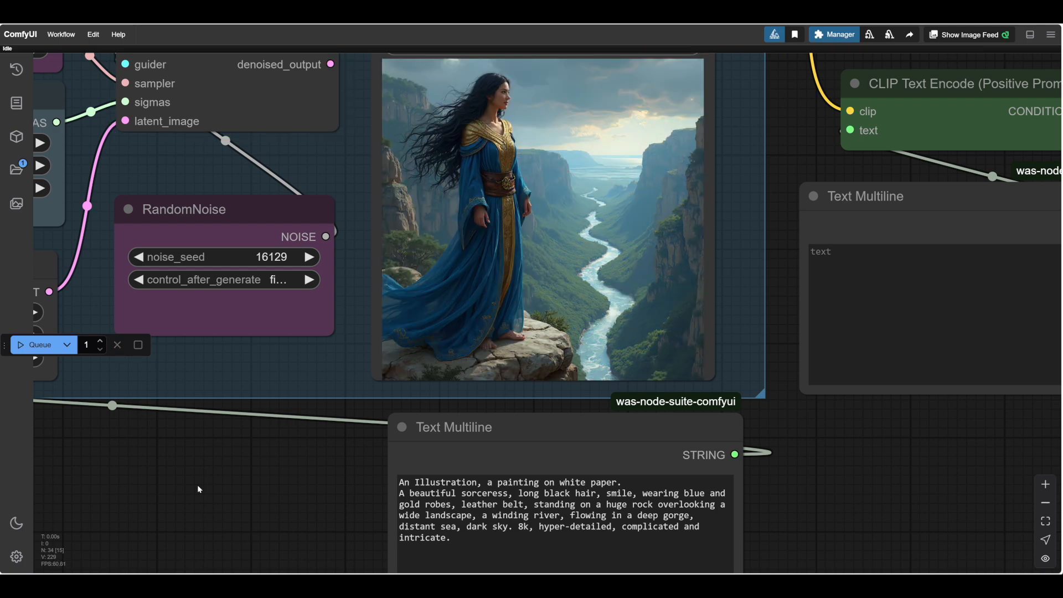
Delete the sentence "8k, hyper-detailed, complicated and intricate." from the end of the prompt.
scroll(841, 354, "down", 4)
scroll(840, 489, "up", 6)
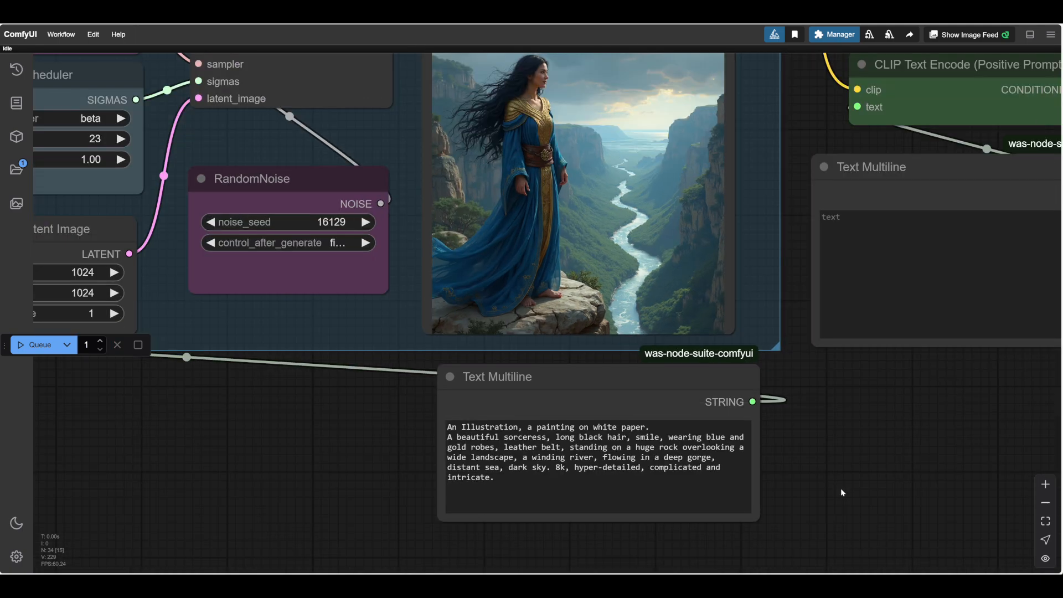
scroll(821, 480, "up", 2)
left_click_drag(822, 480, 875, 483)
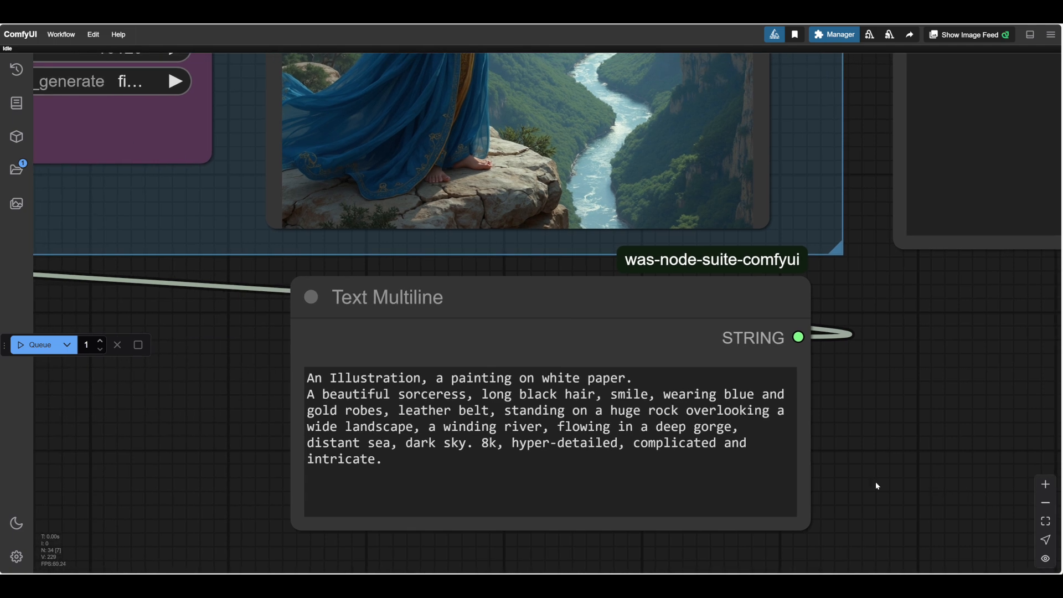
left_click_drag(475, 448, 716, 482)
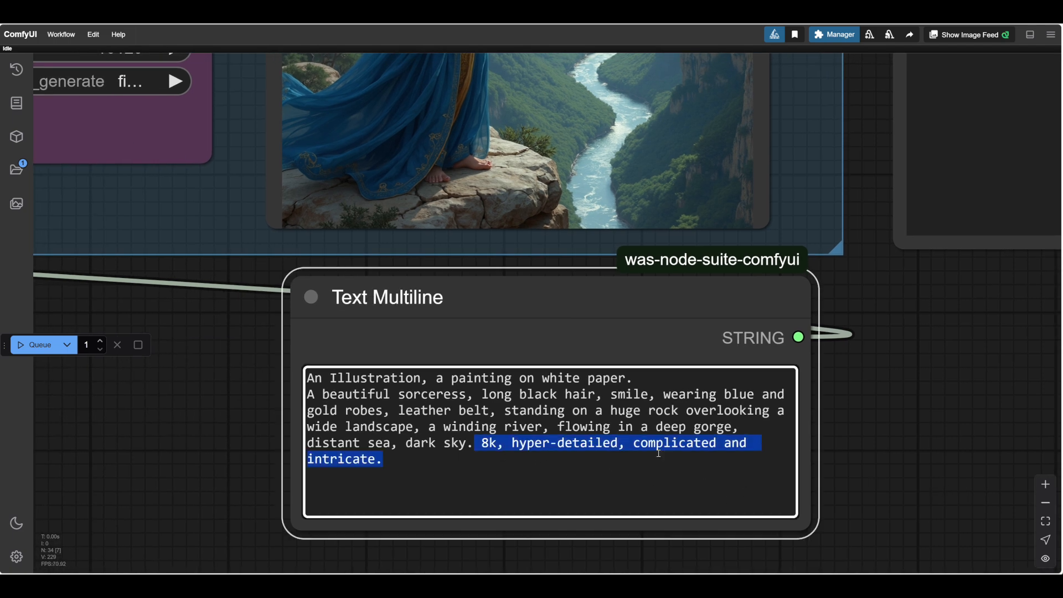
key("BackSpace")
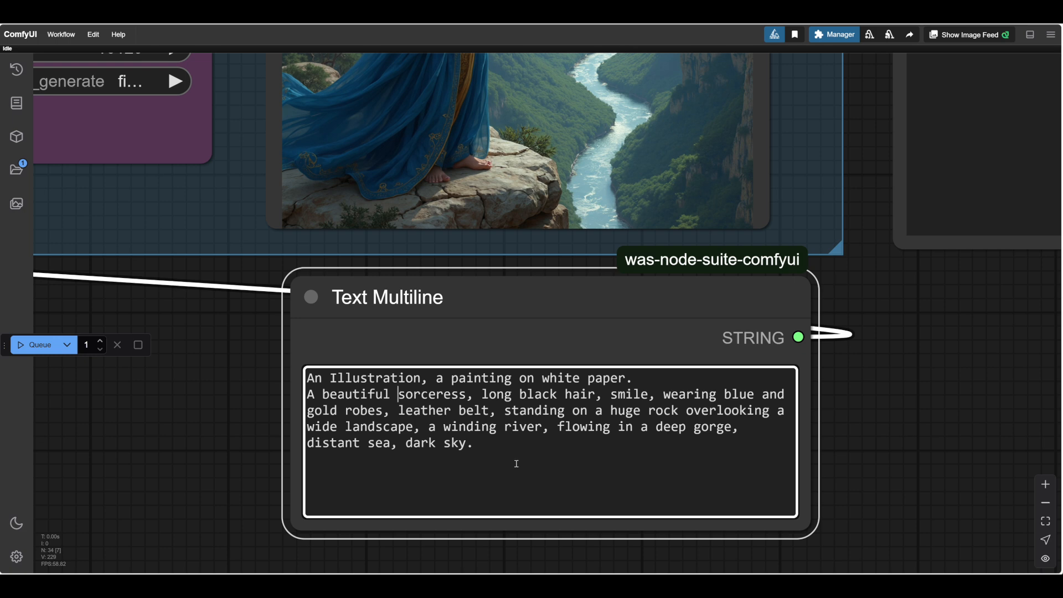
Insert "ancient and evil," before "sorceress" and "desolate" before "landscape" in the prompt.
type("ancient and evil,")
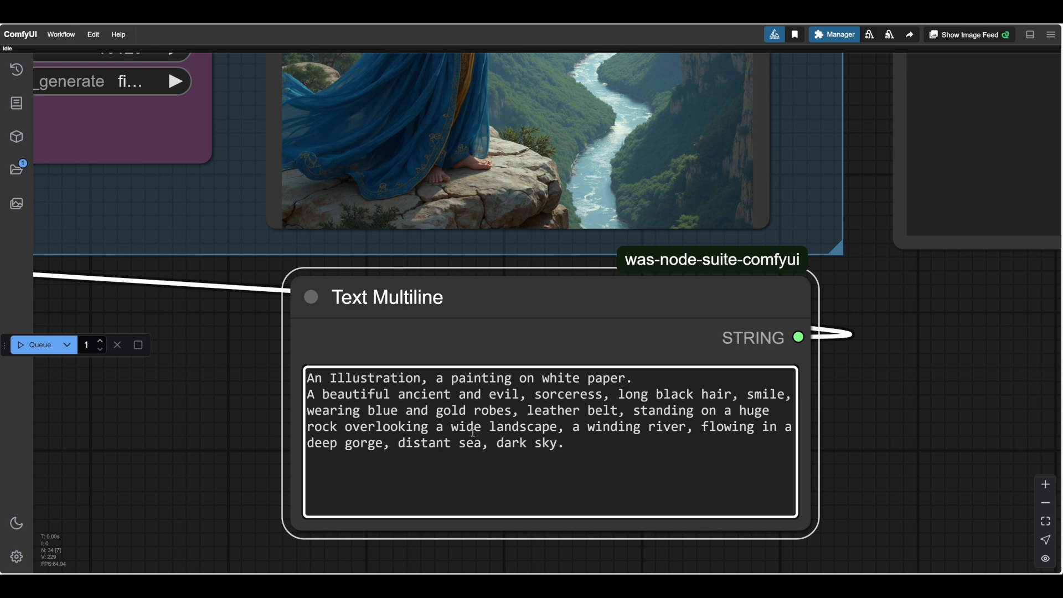
left_click(488, 429)
type("desolate")
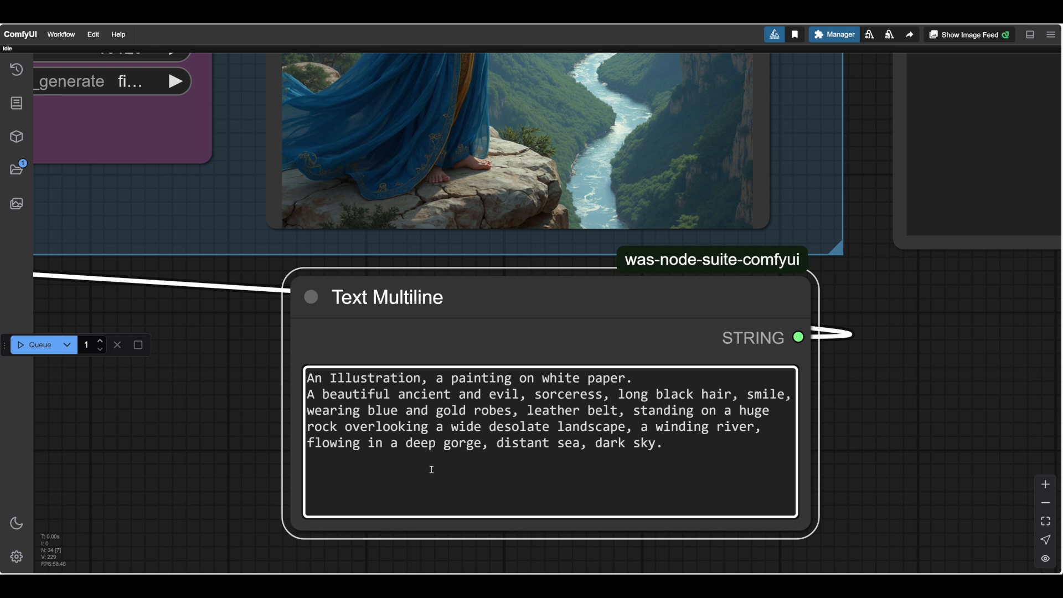
Insert "jagged" before "gorge" and change the prompt's opening words to "A horror illustration".
left_click(444, 443)
type("jagged")
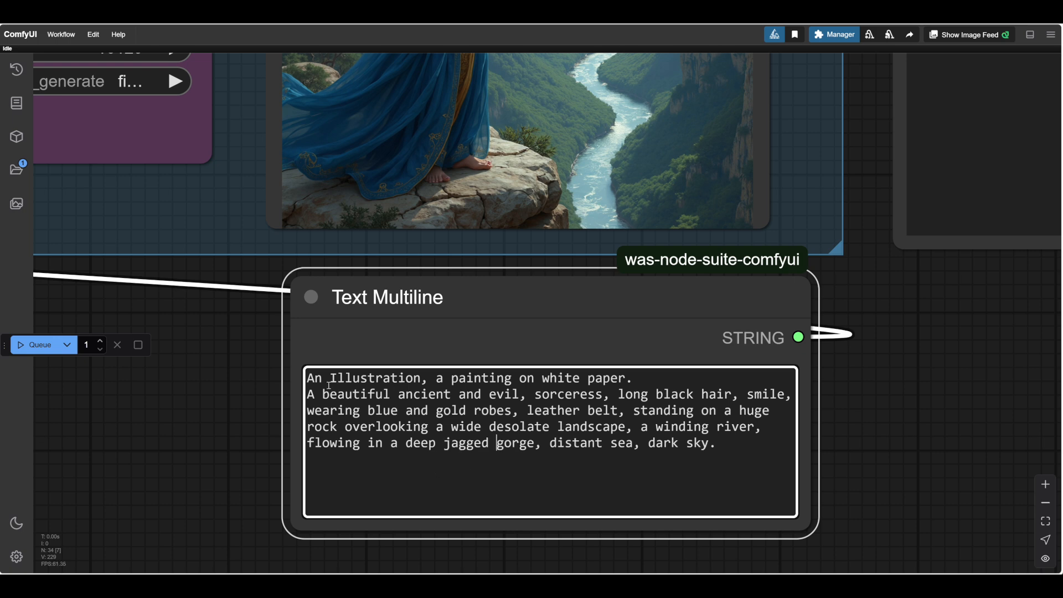
left_click(355, 379)
key("BackSpace")
key("BackSpace")
type("horror i")
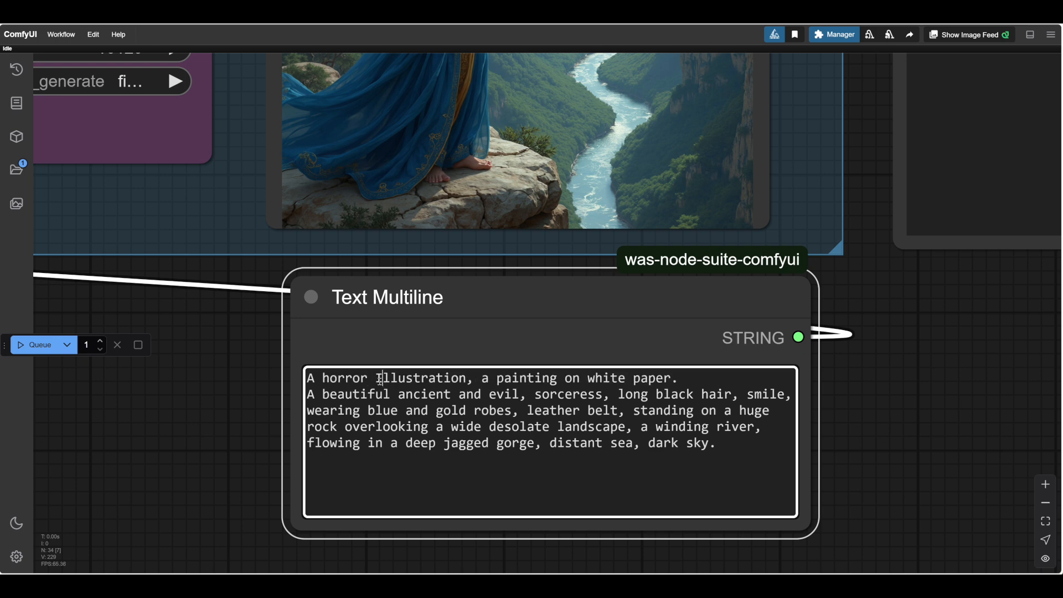
left_click_drag(380, 379, 379, 380)
type("i")
Try "cracked" and "black" before "rock" in the prompt, and use "granite" instead.
left_click(307, 427)
type("cracked ")
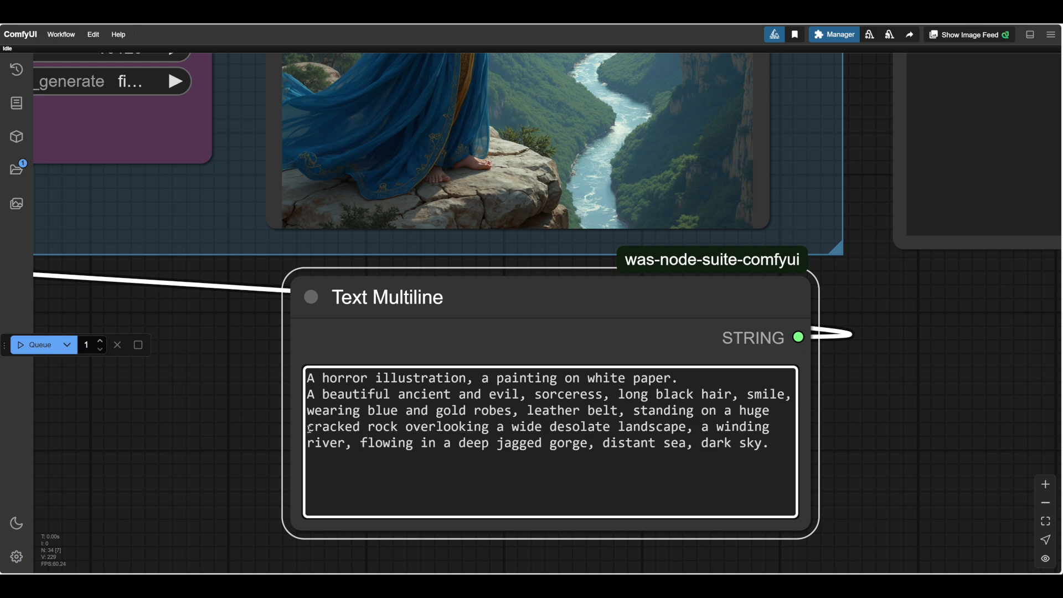
type("black")
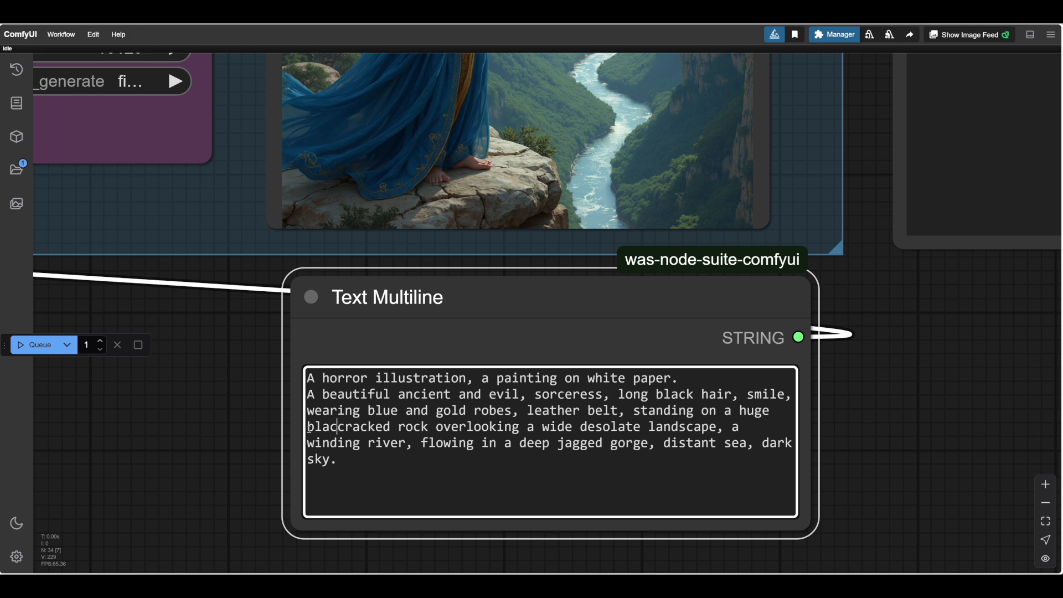
key("ctrl+z")
key("ctrl+z")
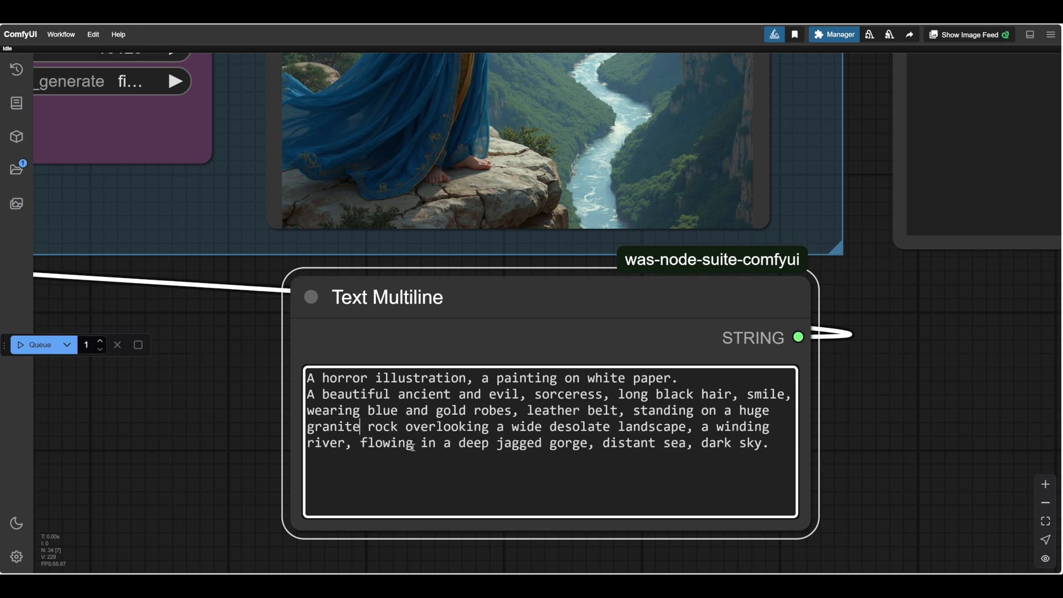
Insert "stormy" before "sky" and run the workflow with the horror version of the prompt.
left_click(740, 444)
type("stormy")
scroll(879, 419, "down", 2)
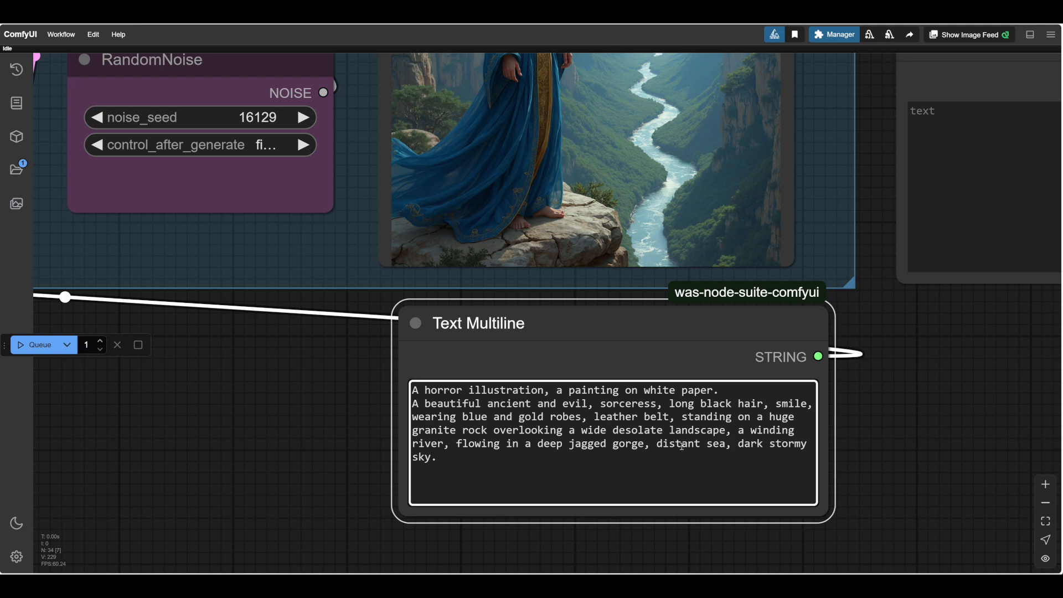
scroll(897, 398, "down", 3)
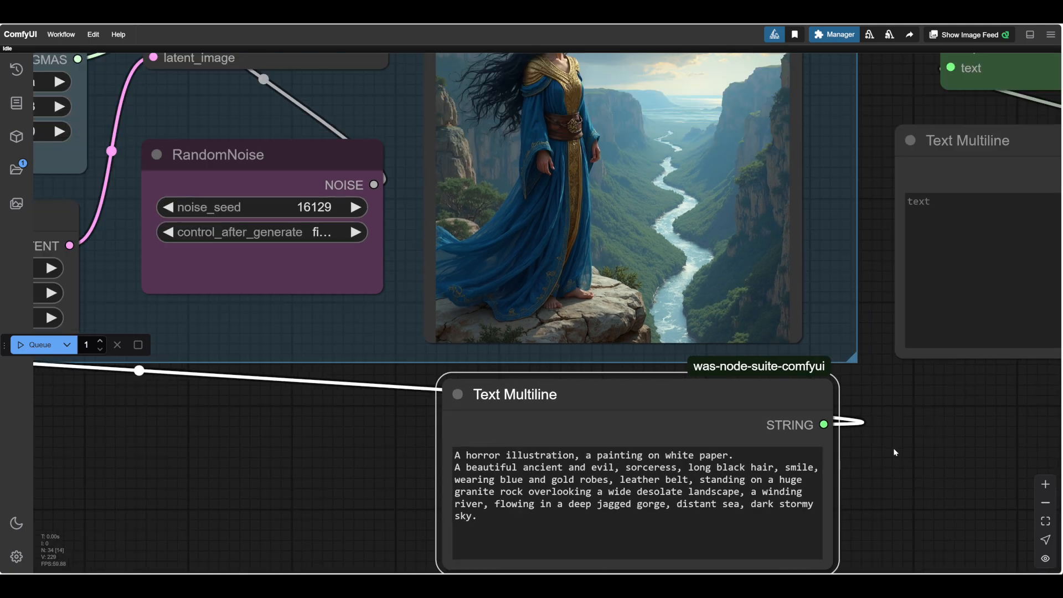
scroll(895, 453, "up", 1)
left_click_drag(895, 452, 875, 454)
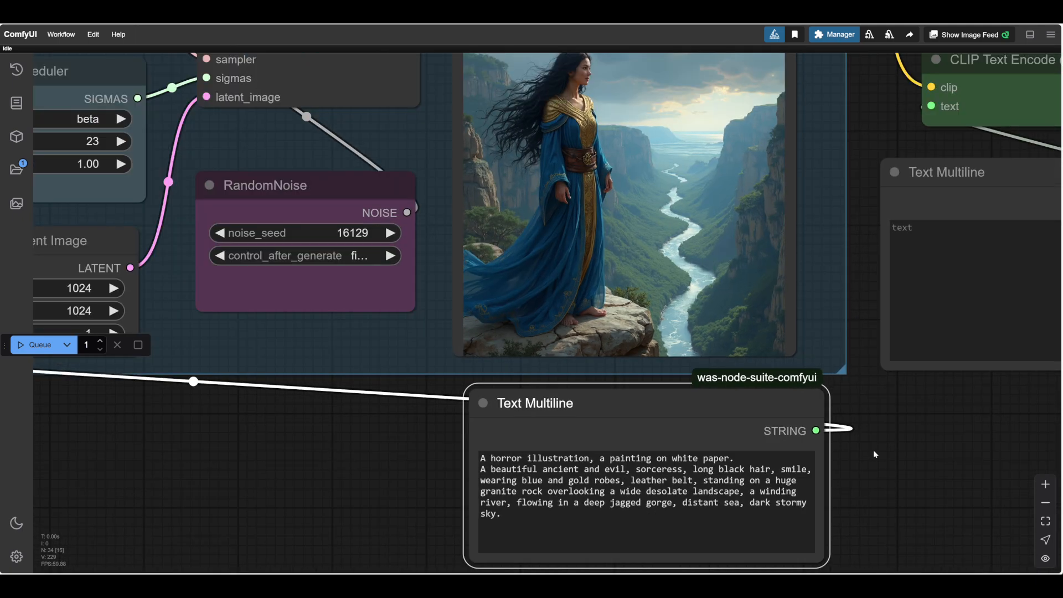
scroll(874, 454, "down", 1)
scroll(313, 456, "up", 1)
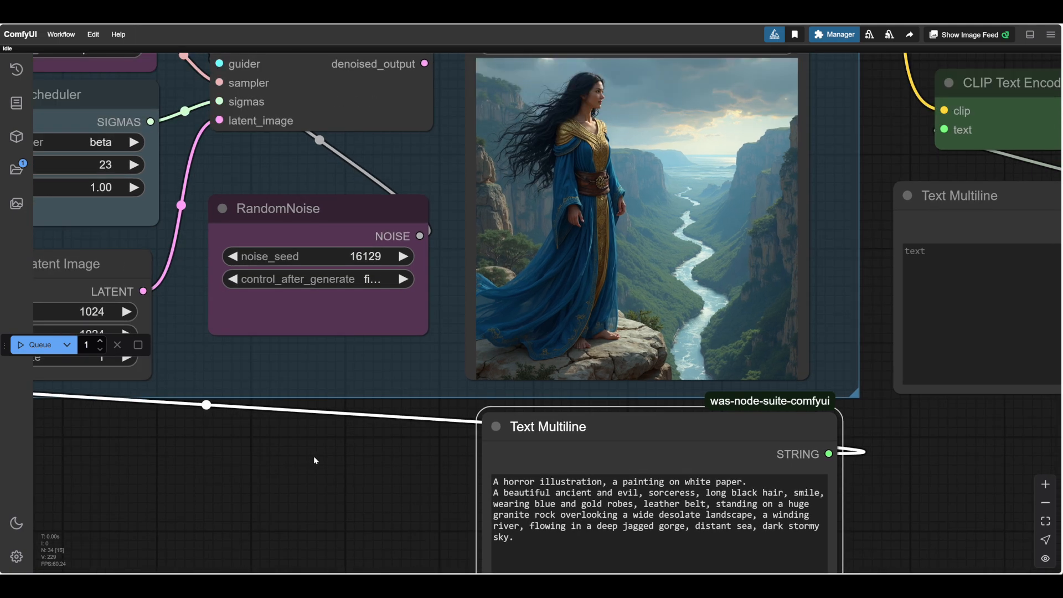
scroll(314, 458, "up", 1)
left_click_drag(314, 459, 260, 473)
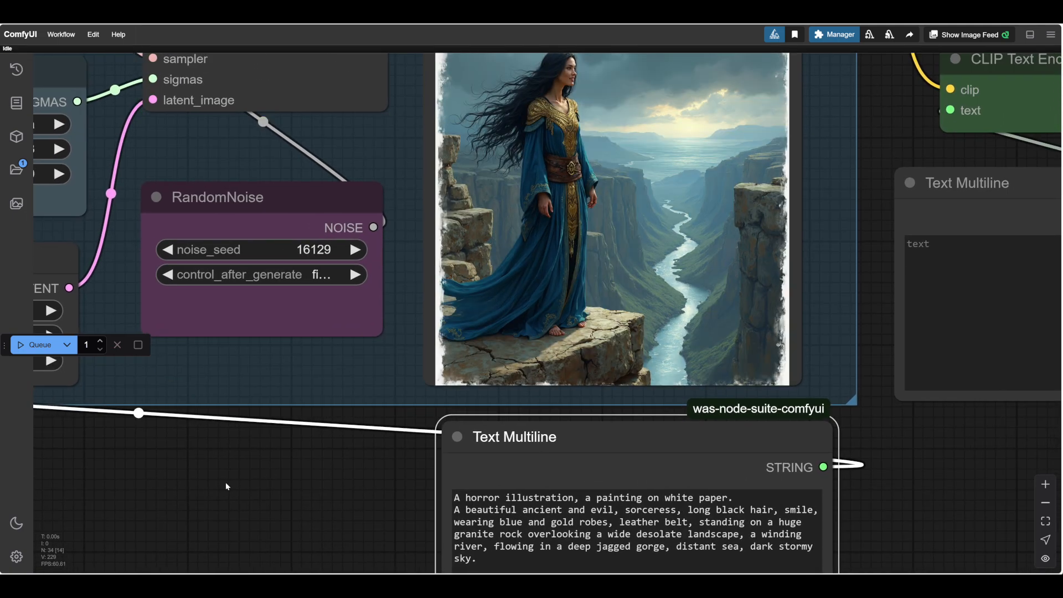
Try "white" as the sorceress's hair colour in the prompt, set it to "grey" instead, and run the workflow.
scroll(888, 315, "up", 2)
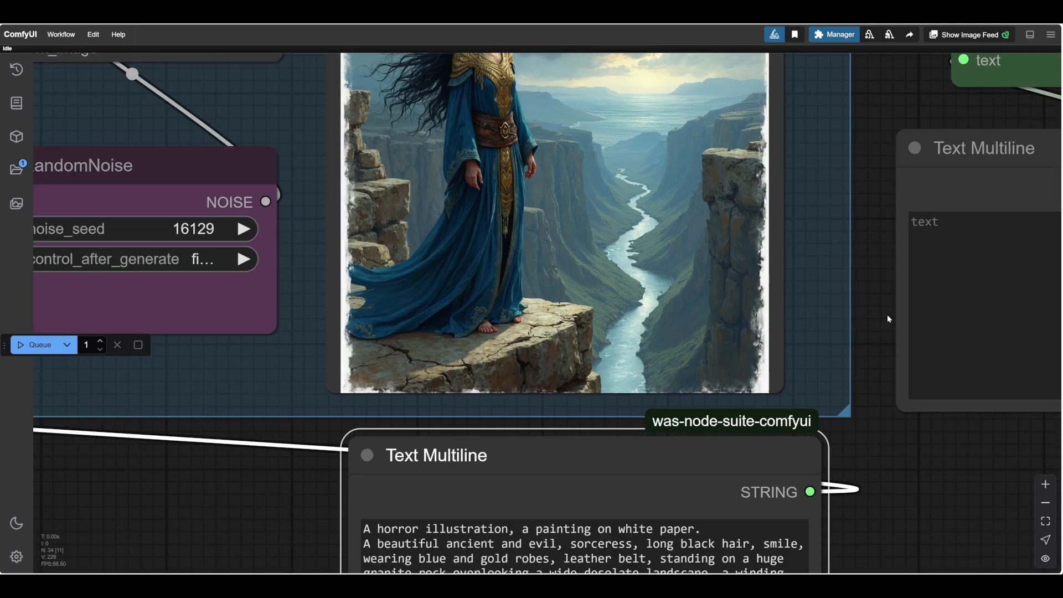
left_click_drag(888, 315, 903, 390)
scroll(546, 78, "up", 1)
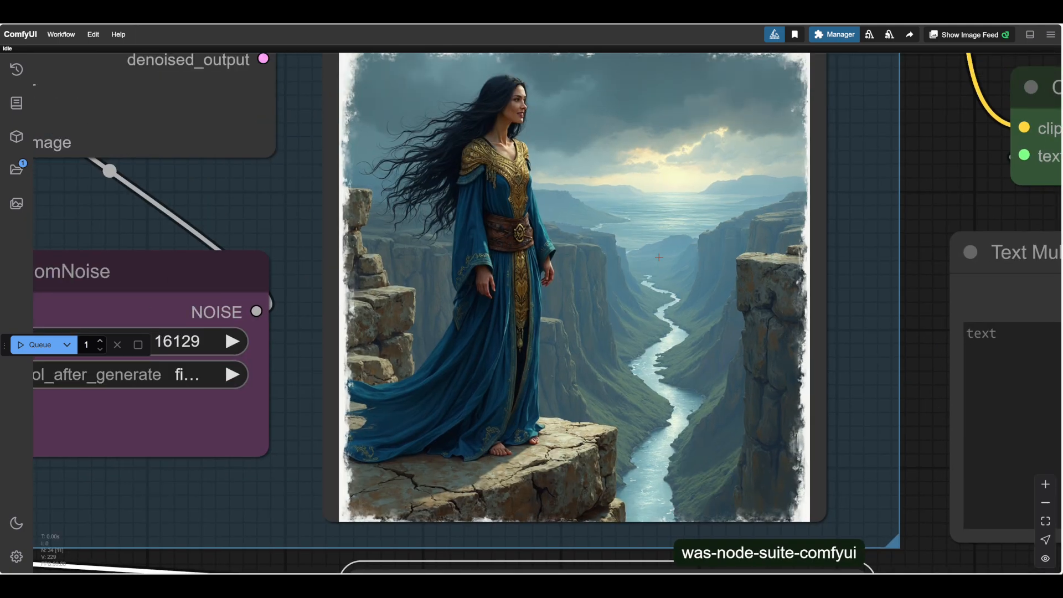
scroll(703, 287, "down", 4)
scroll(863, 504, "up", 4)
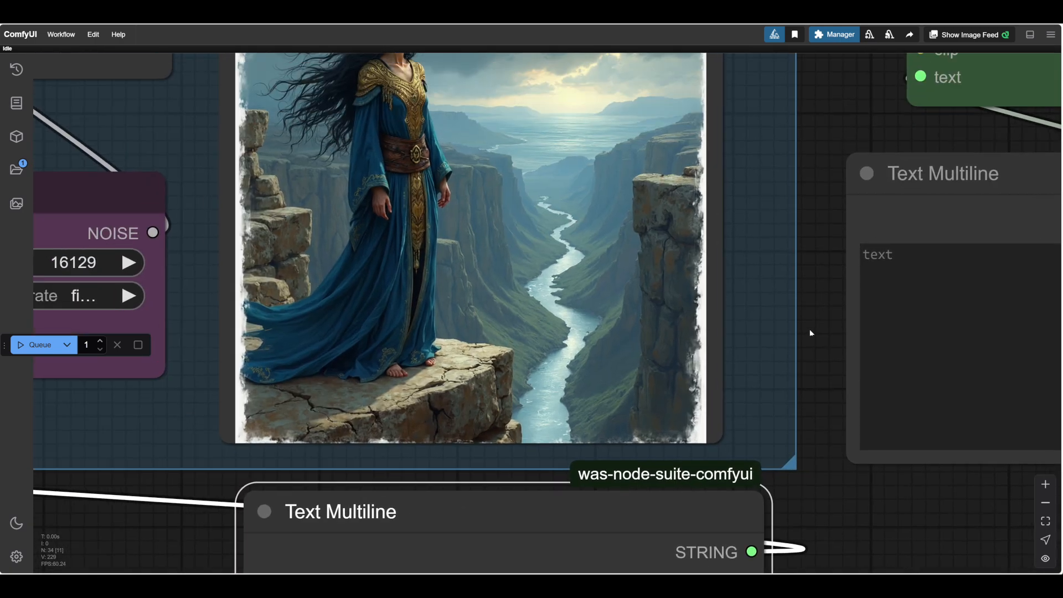
left_click_drag(811, 332, 841, 423)
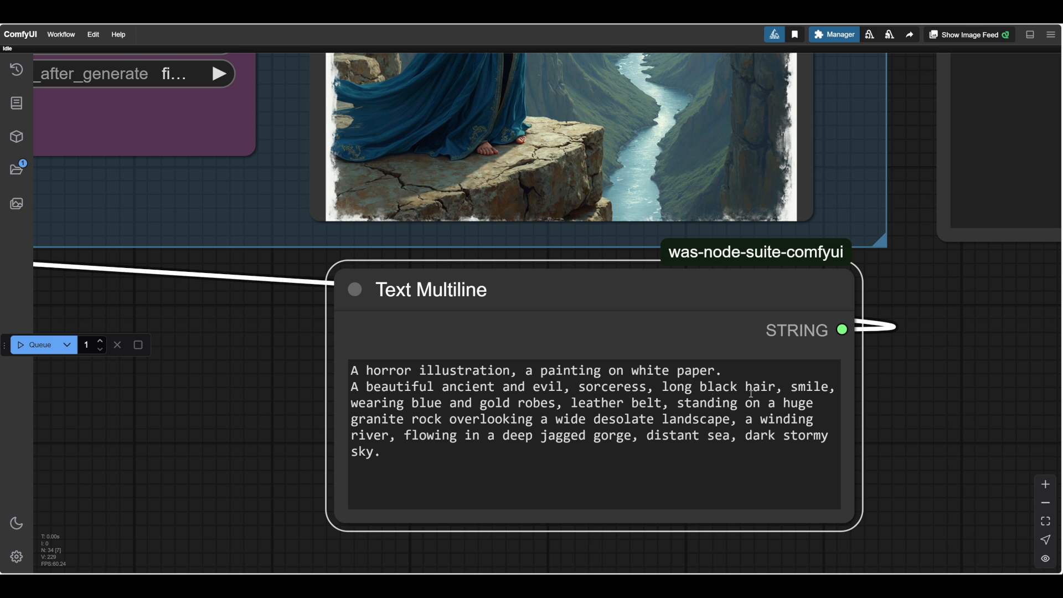
left_click_drag(739, 390, 703, 392)
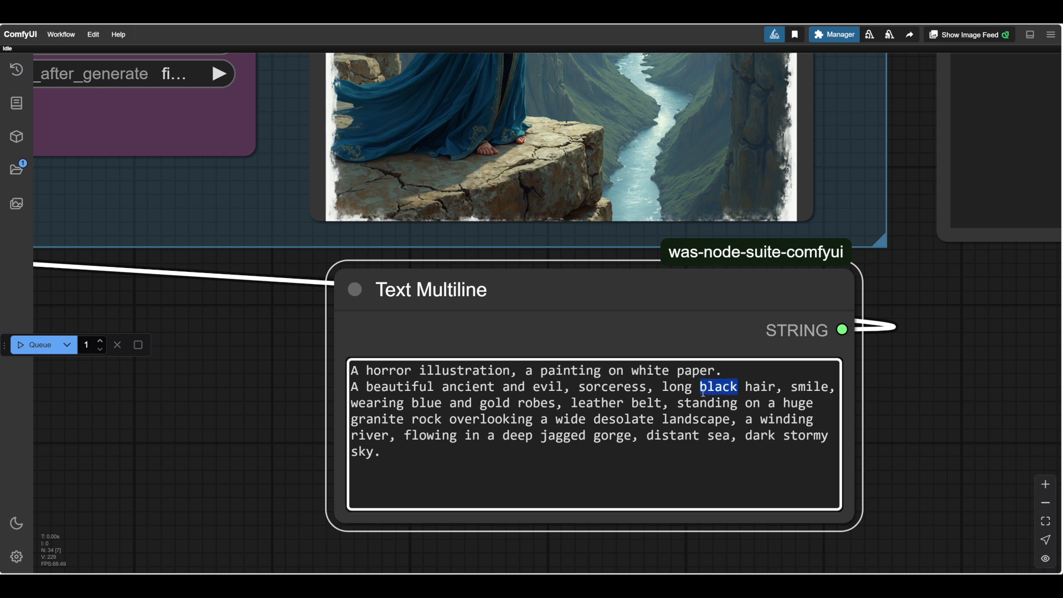
type("white")
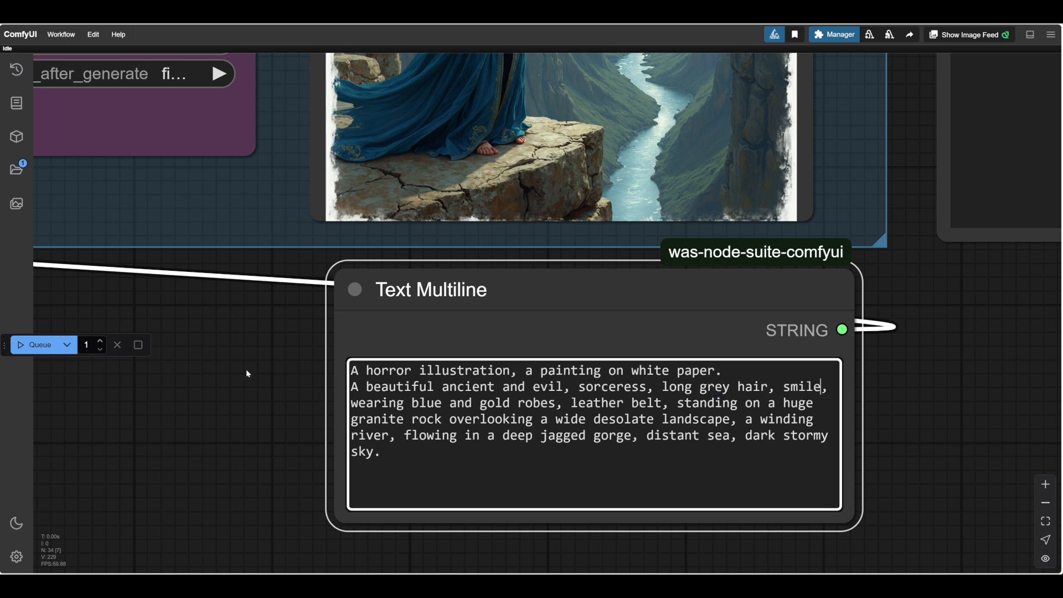
left_click(246, 369)
scroll(246, 369, "down", 1)
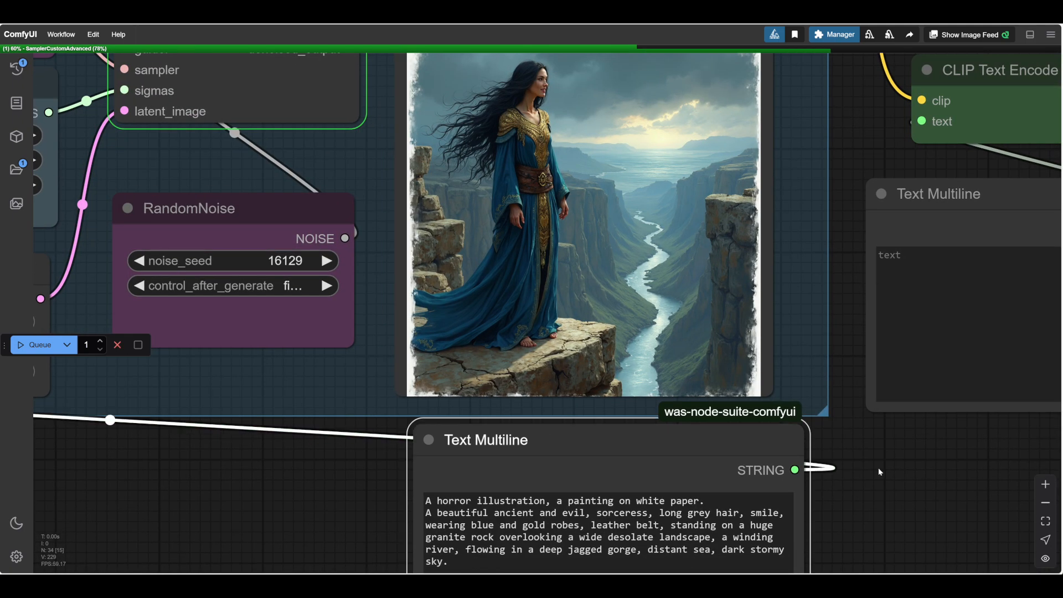
scroll(878, 468, "up", 1)
scroll(872, 473, "down", 2)
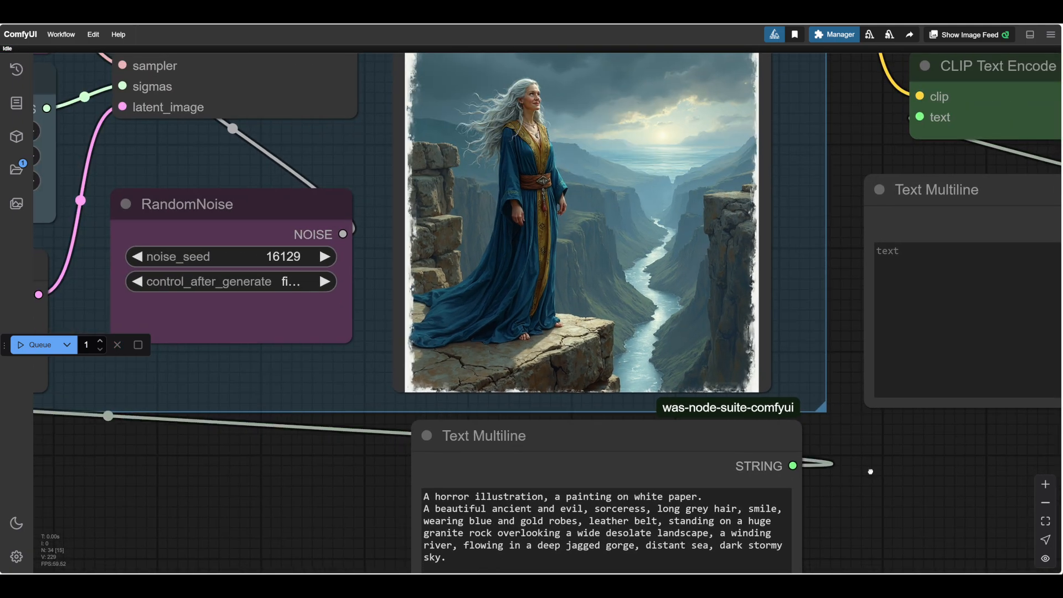
Examine the generated grey-haired sorceress, the gorge and the stormy sky against the wording of the prompt.
left_click_drag(881, 471, 874, 474)
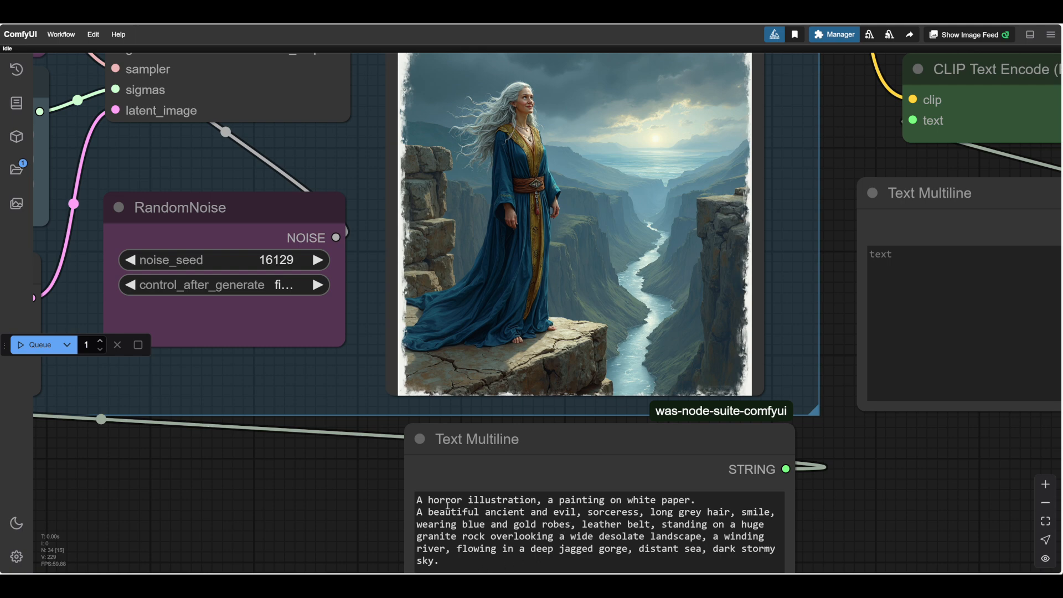
scroll(608, 214, "up", 3)
scroll(608, 213, "down", 2)
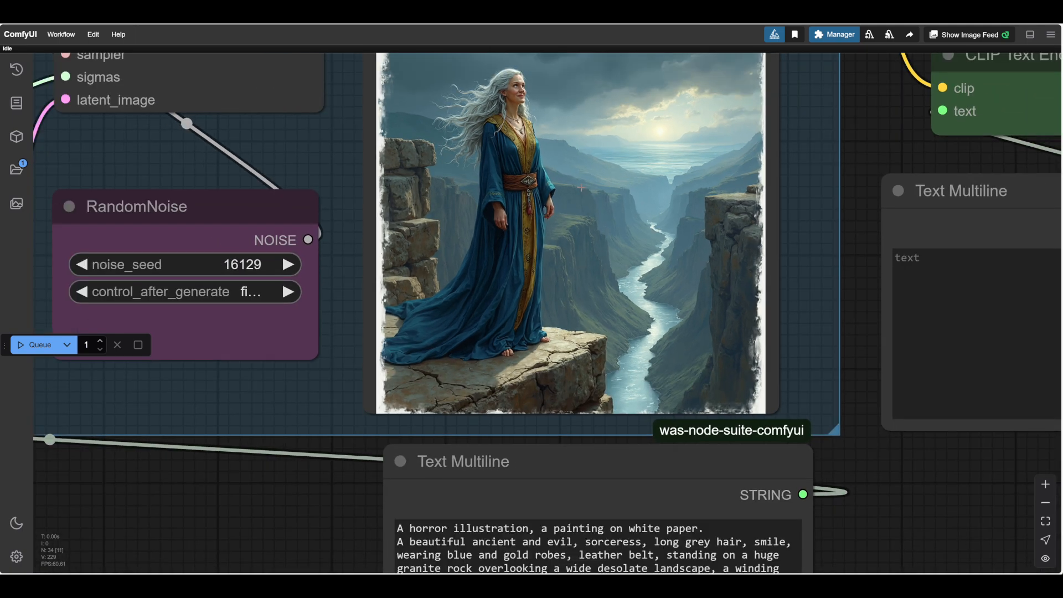
scroll(581, 187, "down", 1)
left_click_drag(922, 472, 929, 474)
scroll(929, 474, "up", 1)
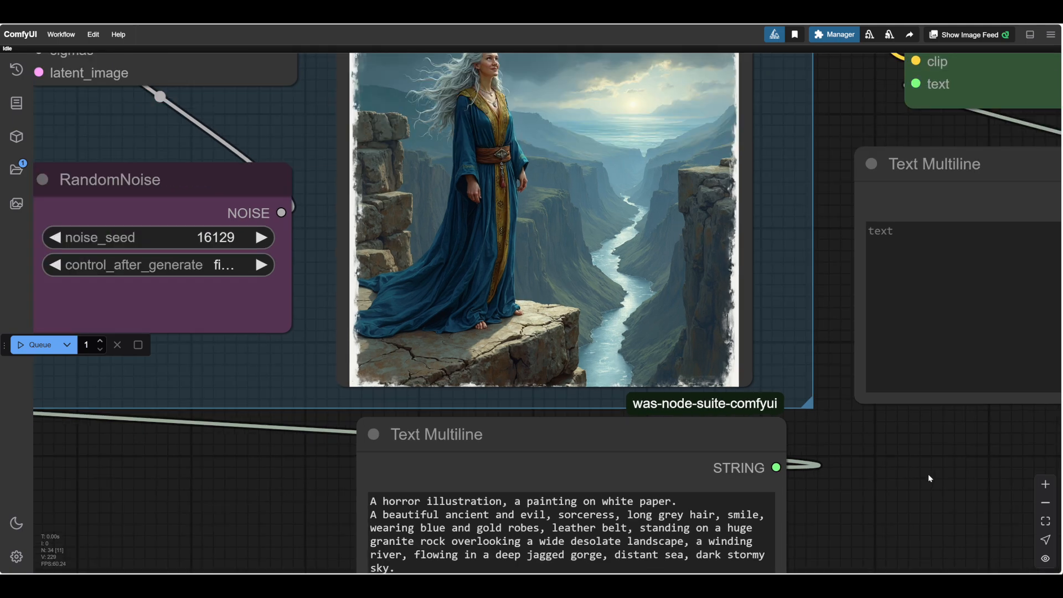
scroll(936, 475, "down", 1)
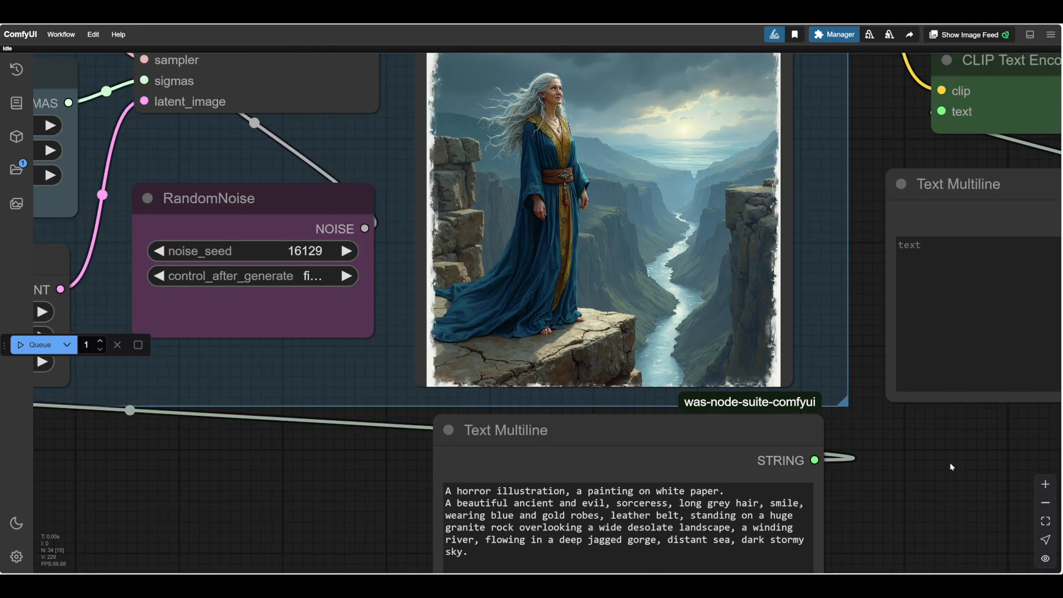
left_click_drag(853, 466, 874, 442)
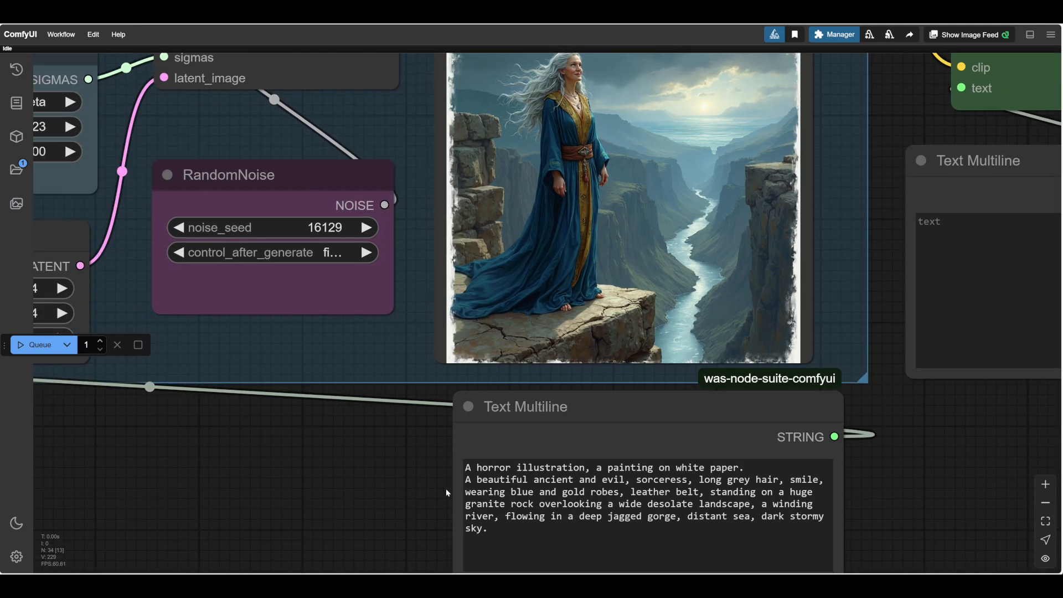
left_click_drag(960, 434, 933, 497)
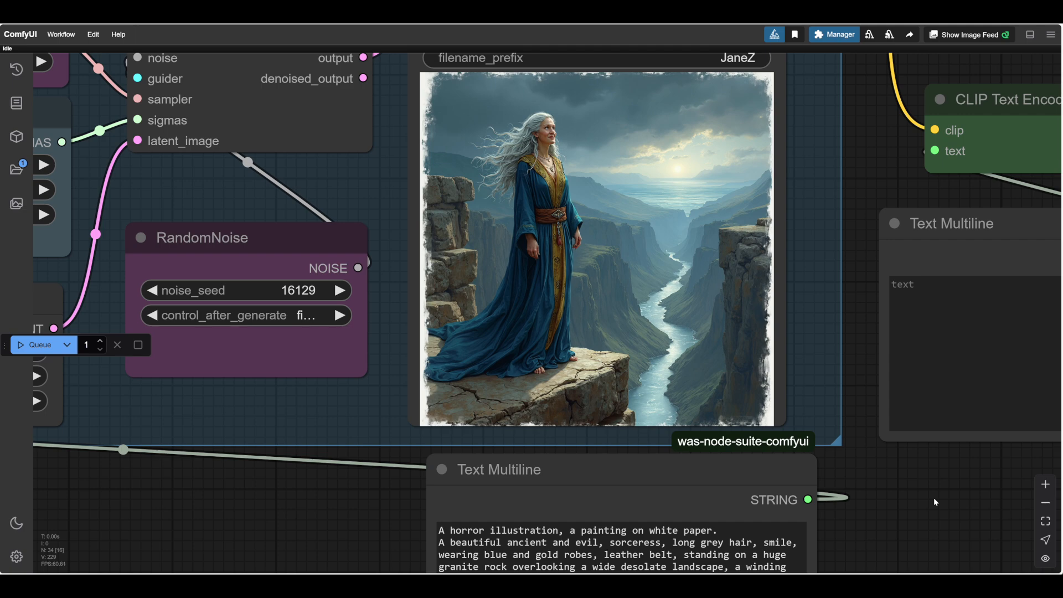
scroll(933, 497, "up", 3)
left_click_drag(935, 531, 942, 412)
scroll(950, 491, "down", 1)
scroll(950, 491, "up", 1)
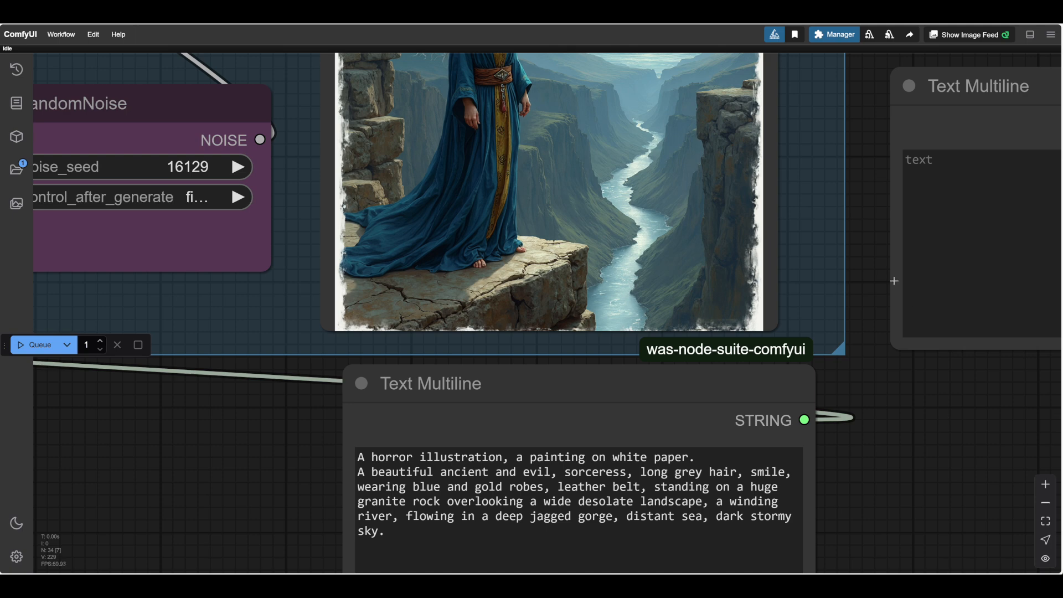
scroll(667, 244, "up", 6)
scroll(894, 299, "down", 5)
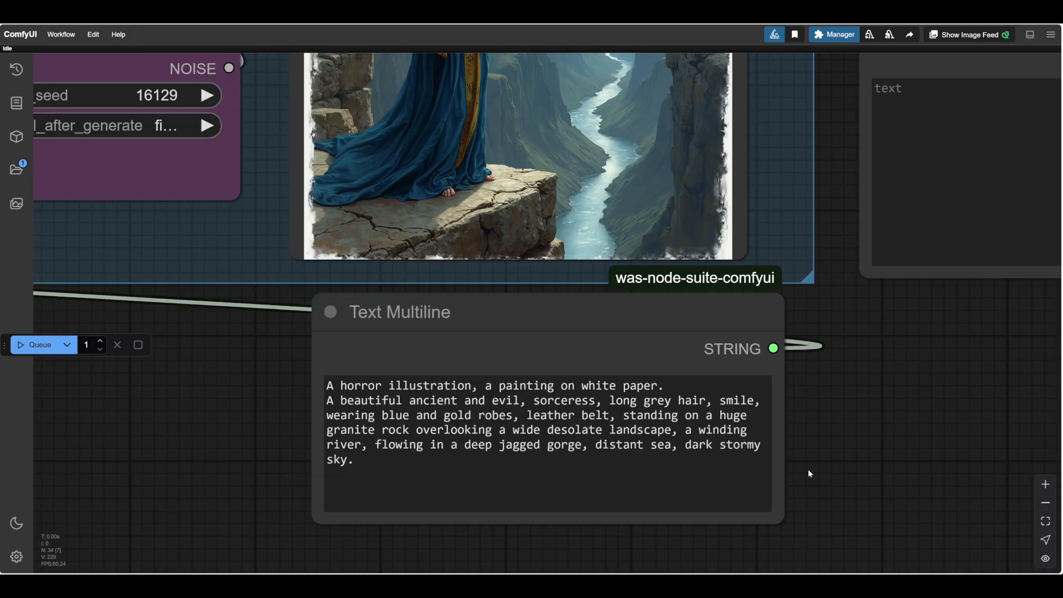
left_click_drag(840, 388, 838, 437)
scroll(839, 437, "down", 2)
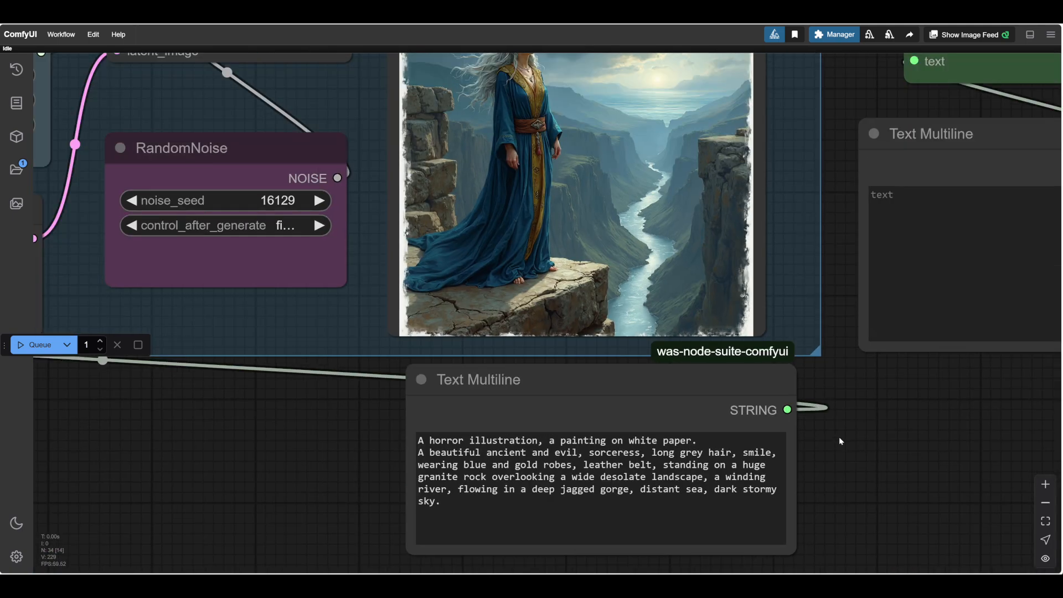
Set the noise seed to 16130 and run the workflow with the same horror prompt.
left_click_drag(851, 302, 891, 377)
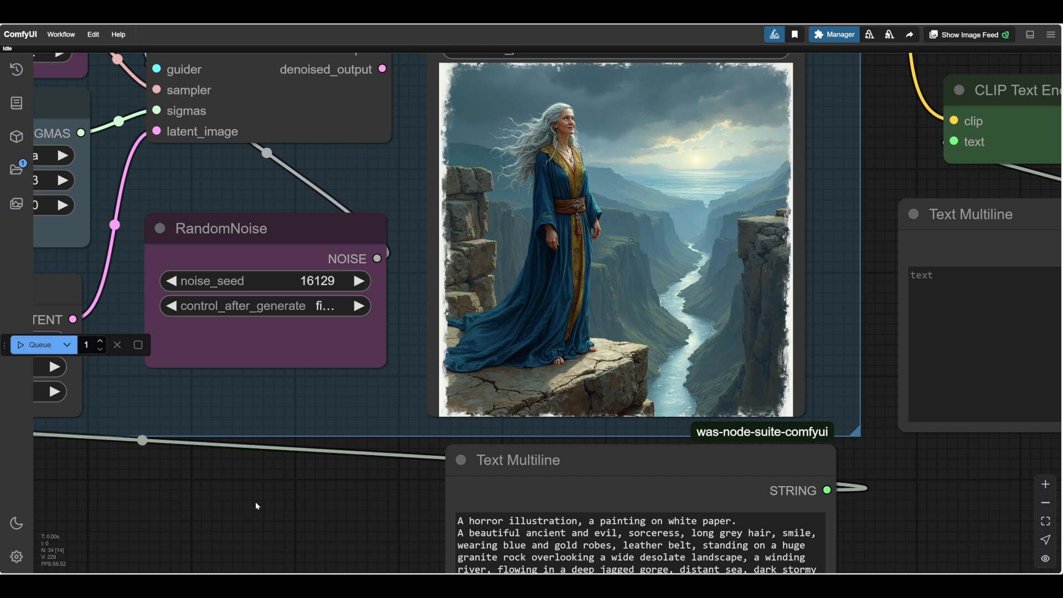
key("ctrl+Return")
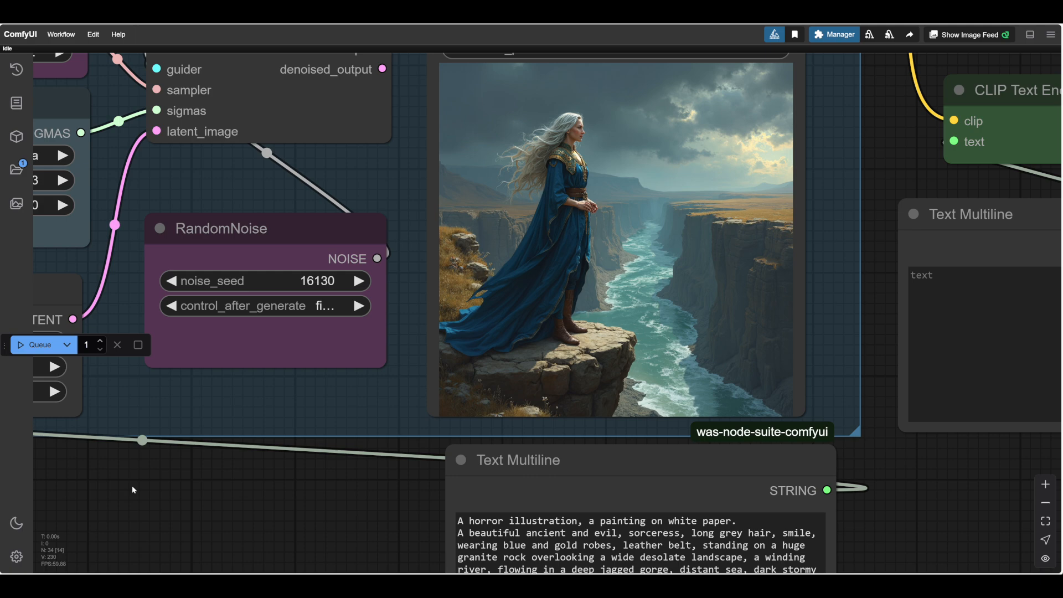
scroll(692, 202, "up", 5)
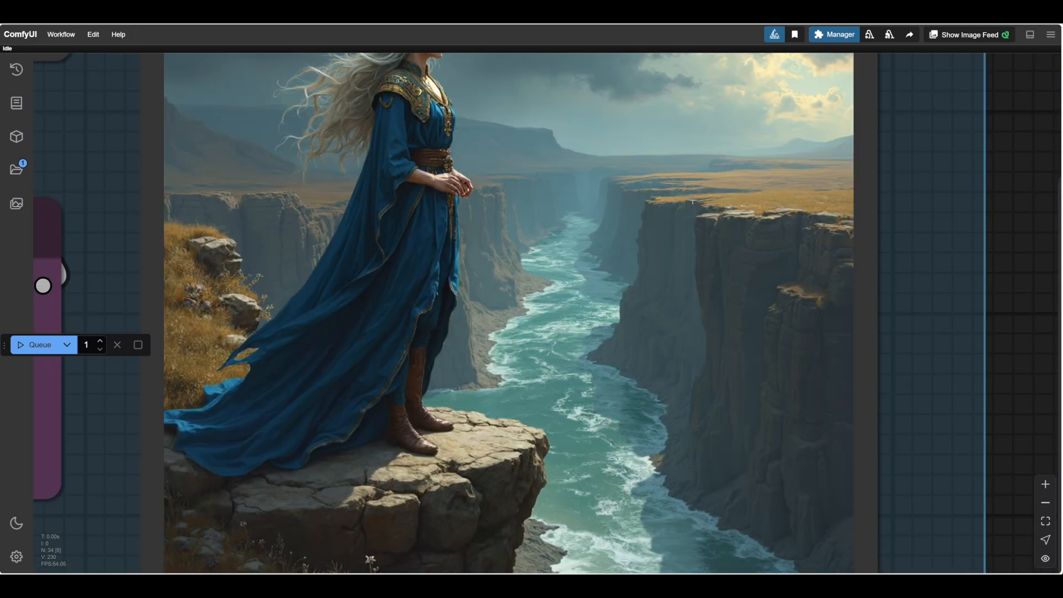
scroll(693, 202, "down", 5)
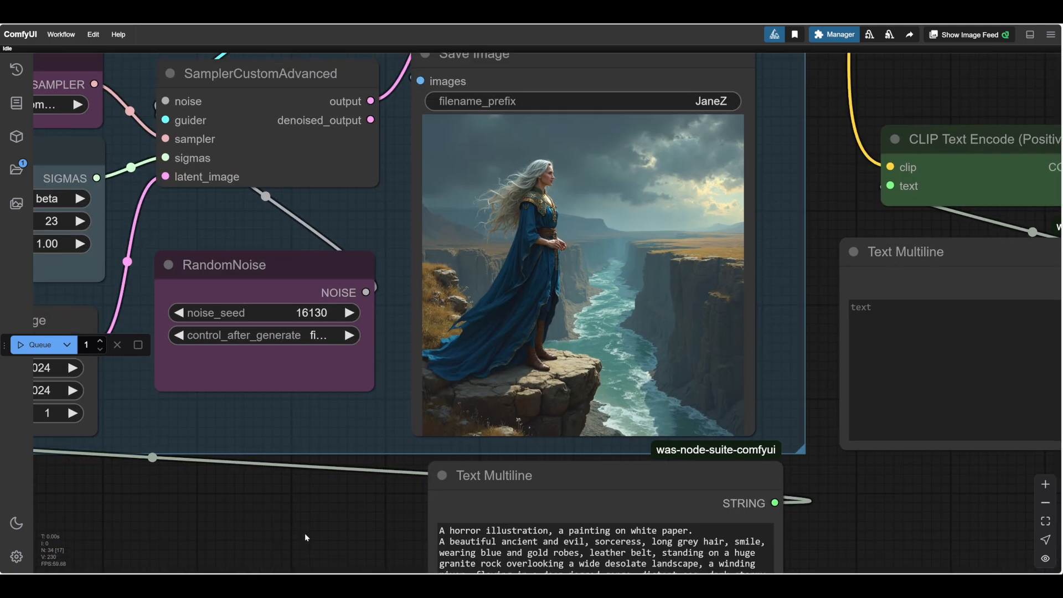
Raise the noise seed to 16131 and generate another version of the sorceress image.
left_click(348, 313)
left_click(35, 346)
scroll(824, 483, "up", 2)
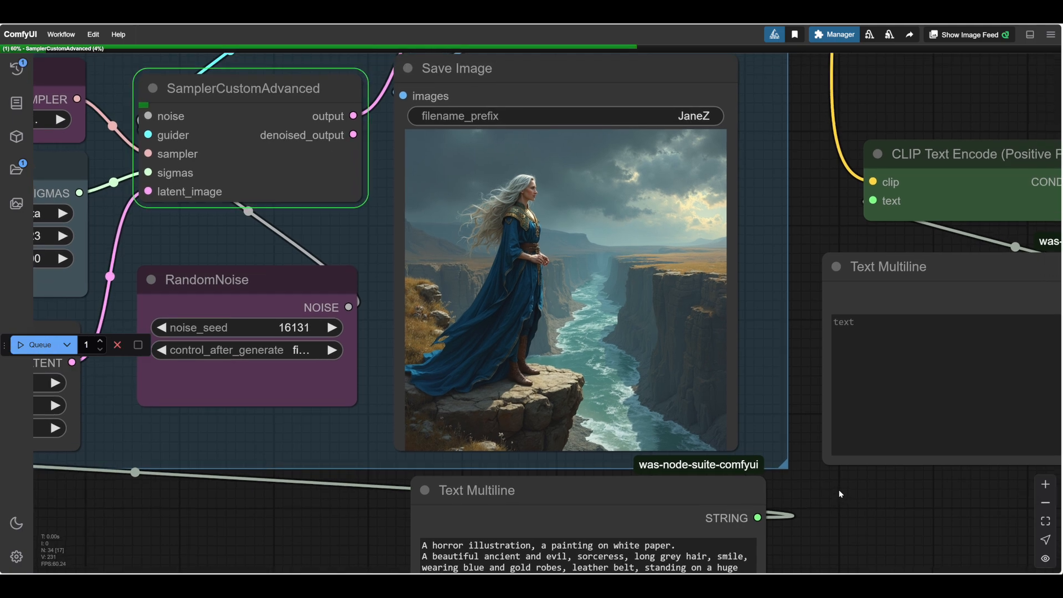
scroll(838, 491, "down", 2)
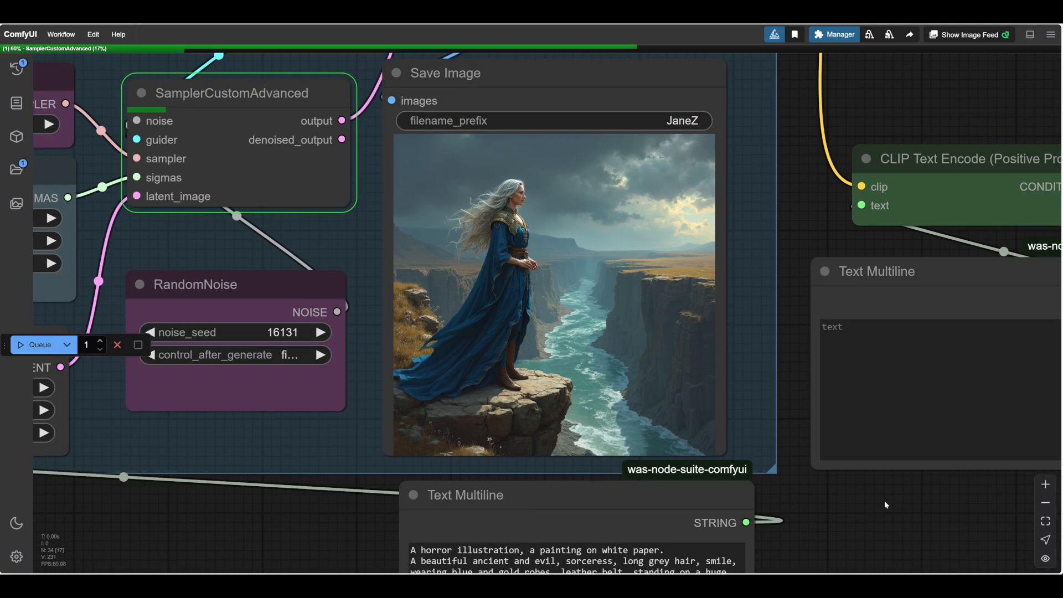
scroll(885, 500, "up", 1)
left_click_drag(884, 501, 939, 457)
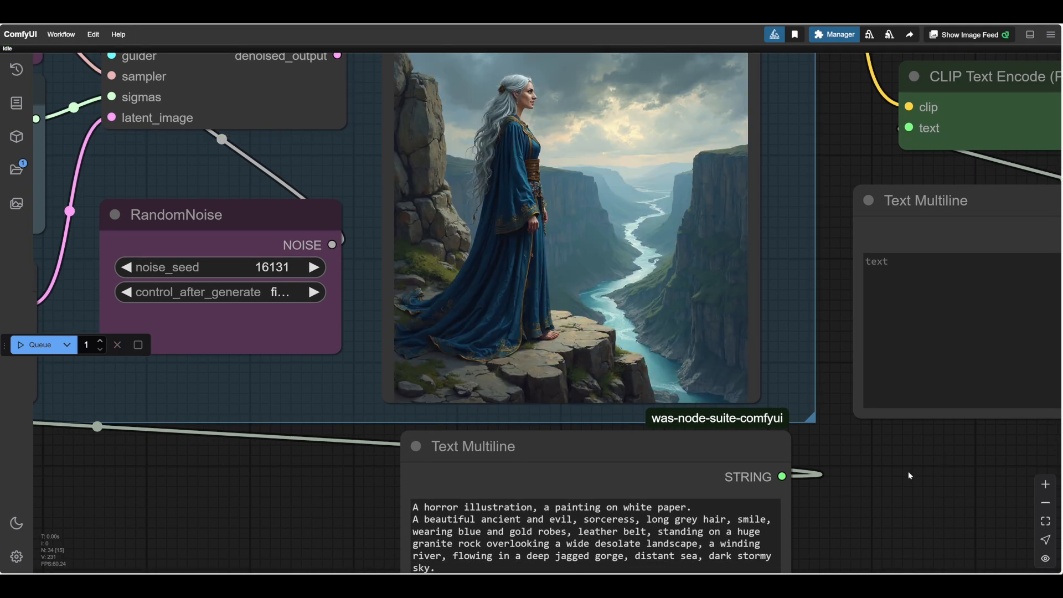
scroll(650, 162, "up", 8)
scroll(619, 160, "down", 6)
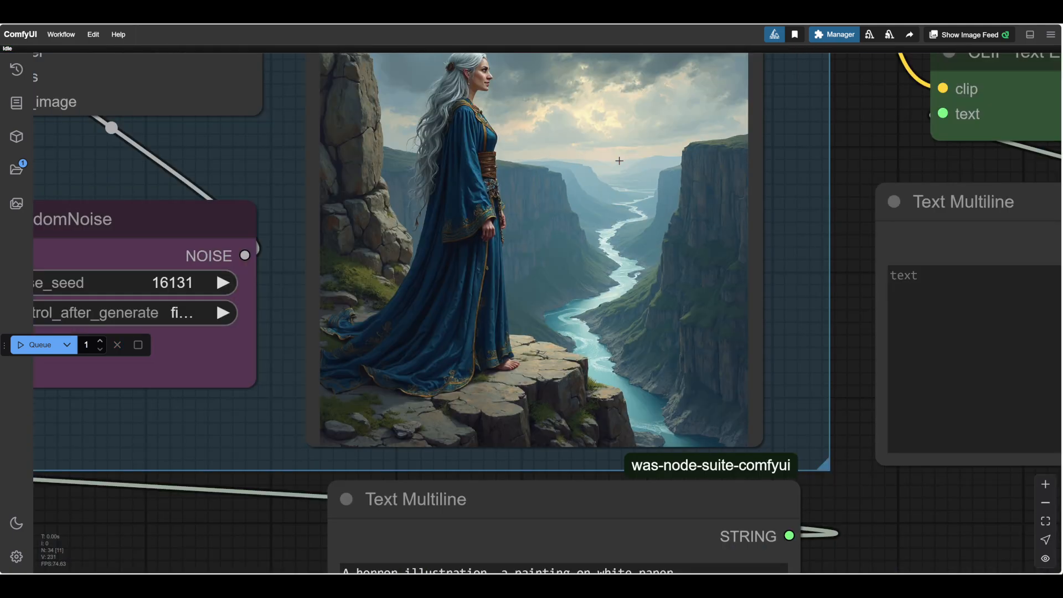
Insert "sparkling" before "sea" in the prompt and run the workflow.
left_click_drag(919, 505, 882, 454)
scroll(893, 415, "down", 3)
scroll(893, 415, "down", 1)
left_click_drag(873, 497, 914, 418)
scroll(881, 480, "up", 3)
scroll(921, 439, "down", 1)
scroll(919, 440, "up", 2)
scroll(914, 419, "up", 1)
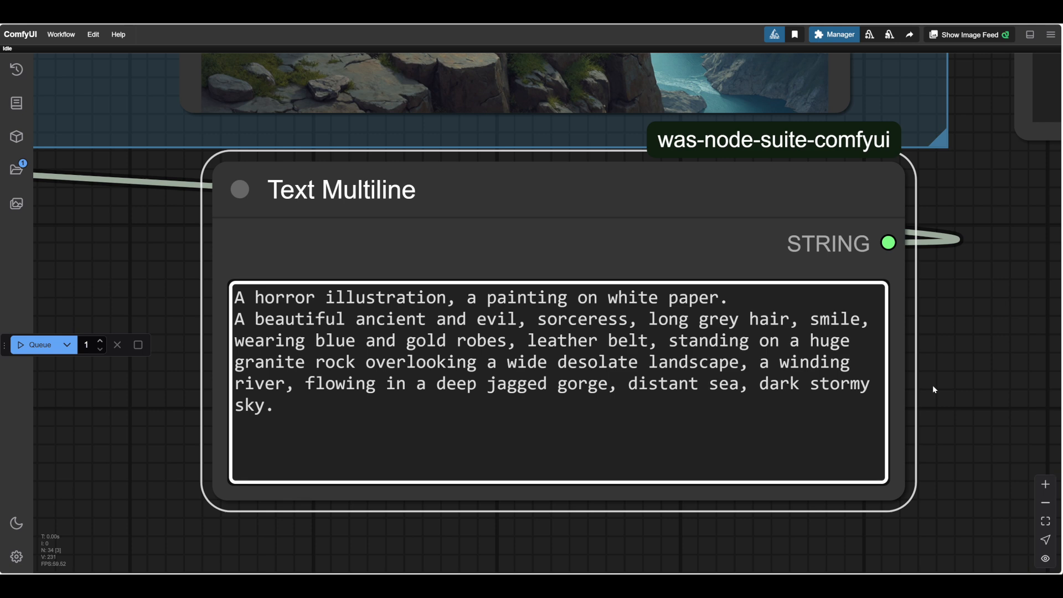
type("sparkling")
scroll(944, 323, "down", 14)
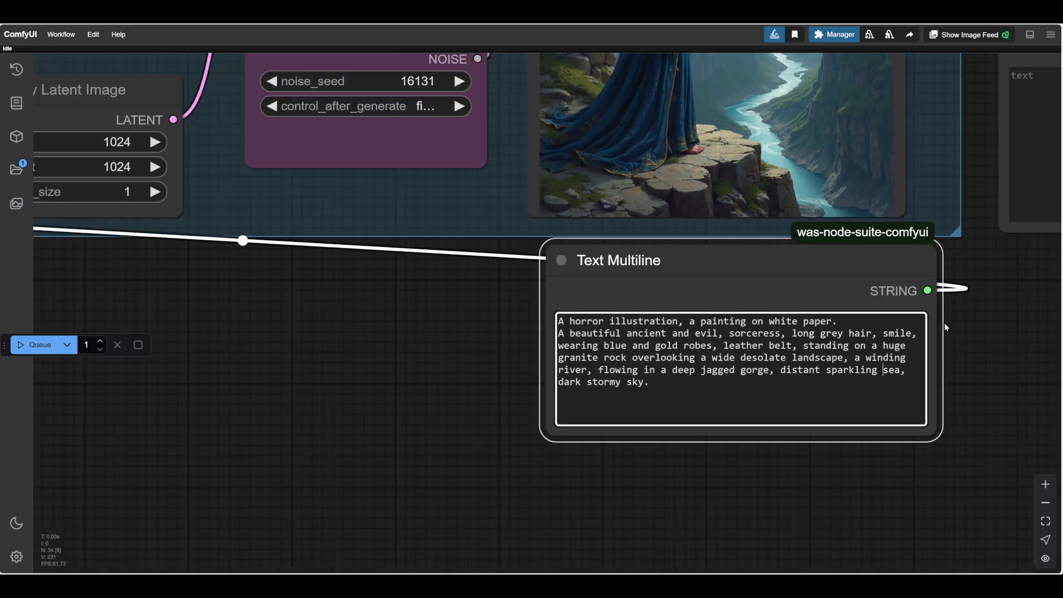
left_click_drag(942, 323, 633, 371)
scroll(696, 363, "up", 9)
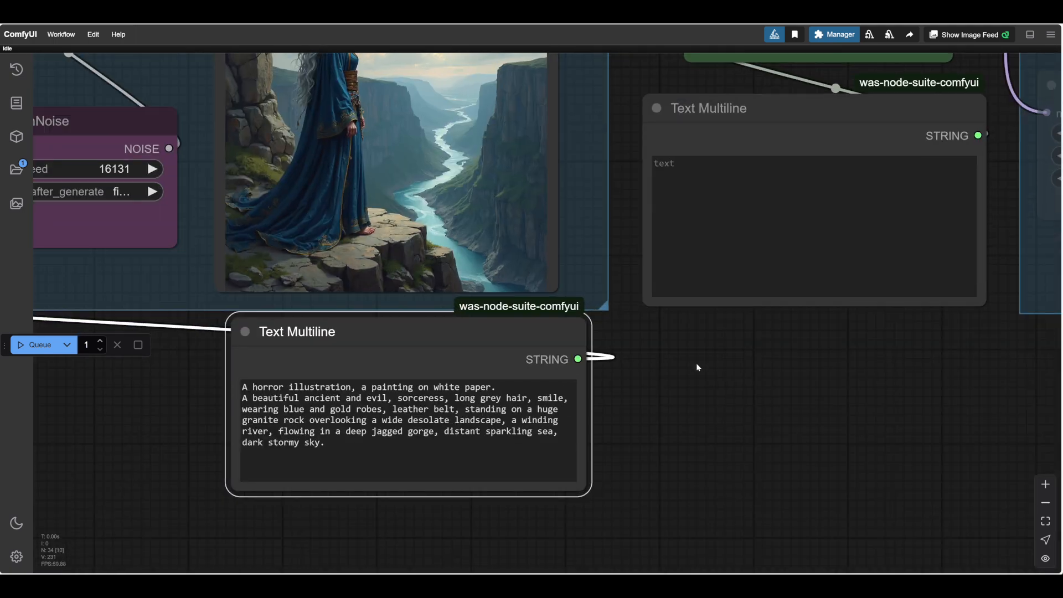
left_click_drag(696, 363, 837, 473)
scroll(837, 474, "up", 1)
scroll(836, 471, "down", 4)
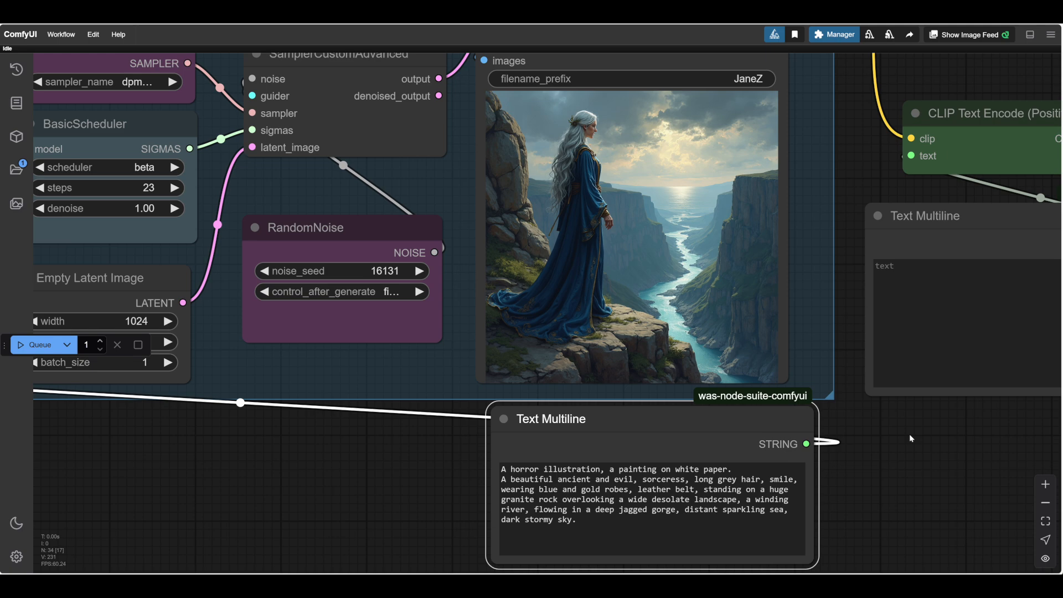
Add ", with winter trees" after "deep jagged gorge" in the prompt.
scroll(909, 433, "up", 3)
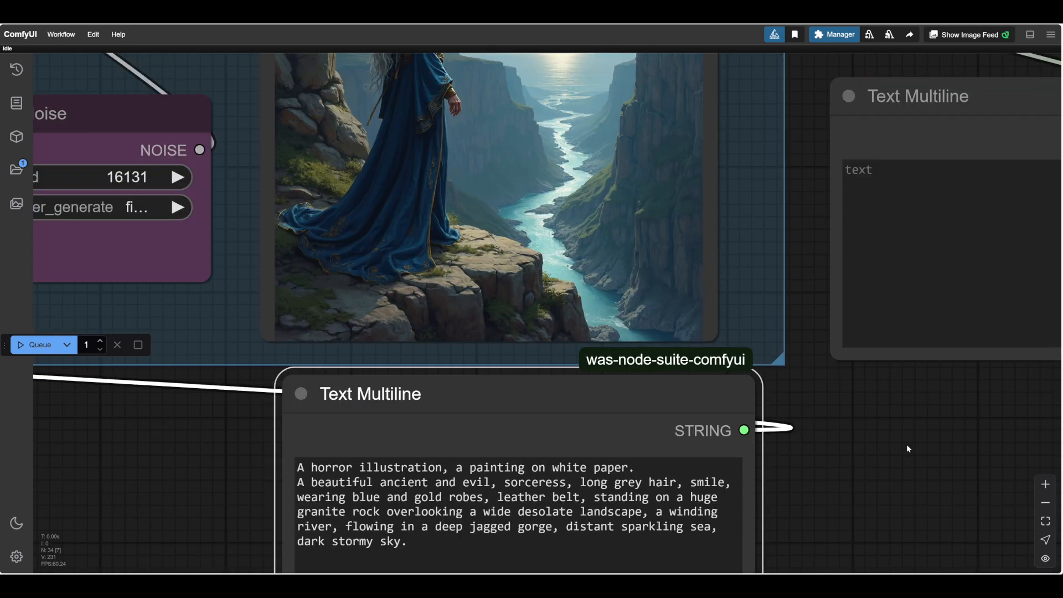
scroll(934, 409, "up", 3)
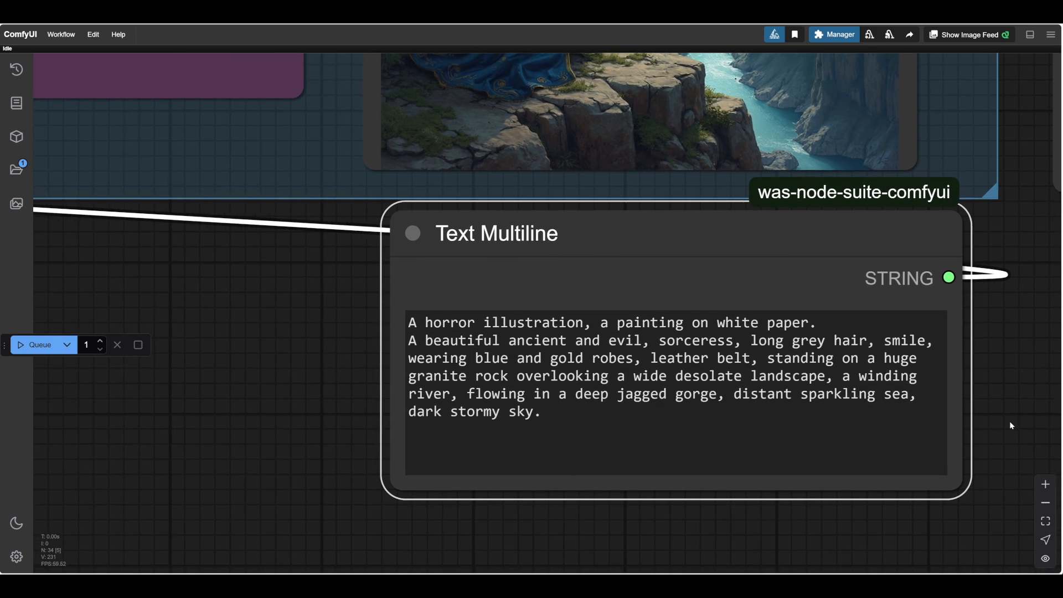
left_click_drag(1008, 422, 1026, 418)
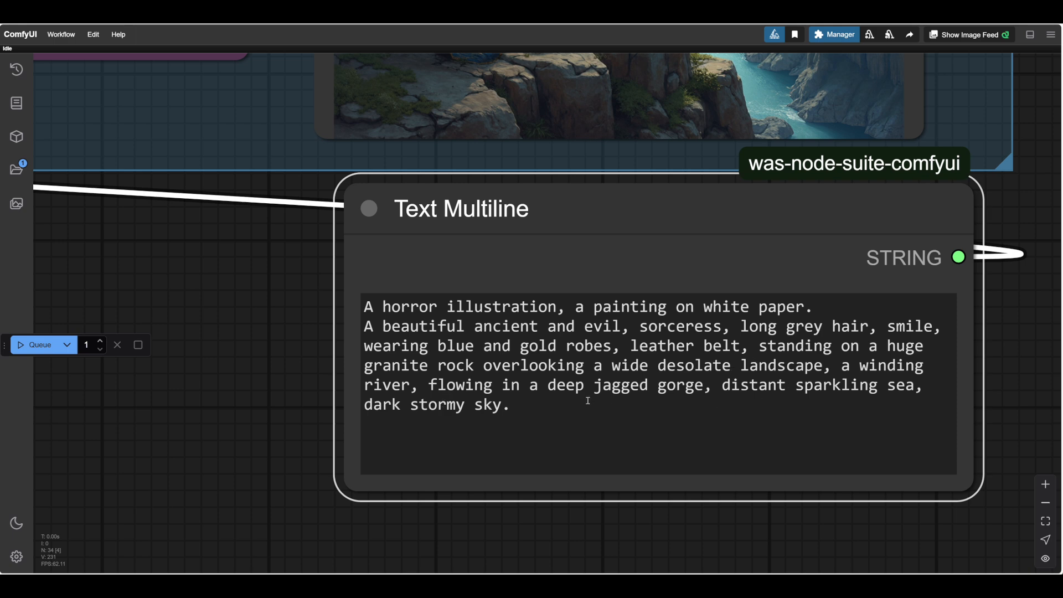
left_click(706, 387)
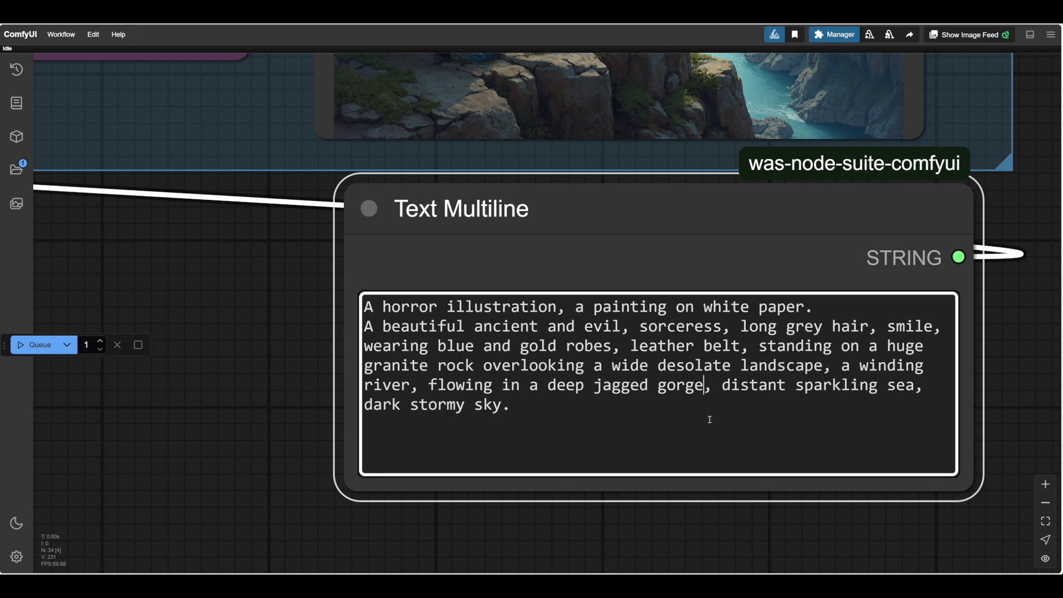
type(", with winter trees")
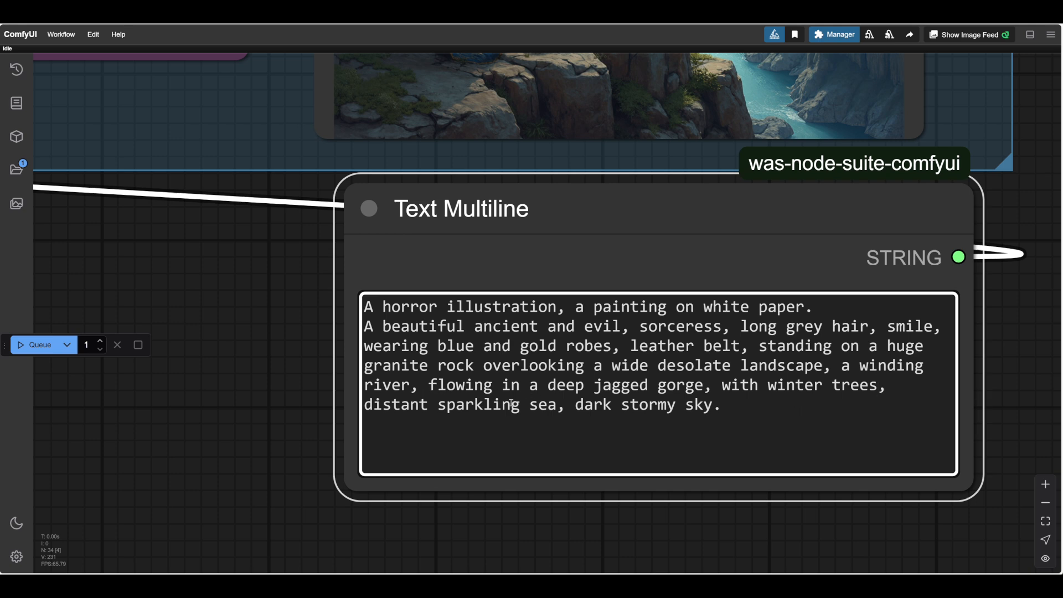
Insert "waterfalls," before "with winter trees" in the prompt and run the workflow.
left_click(722, 386)
type("waterfalls,")
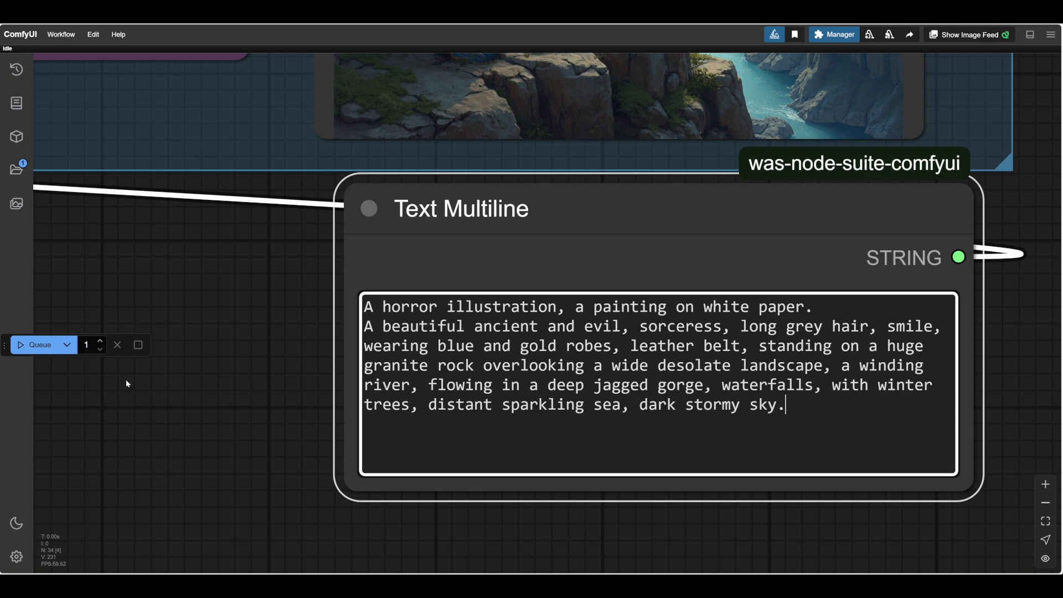
scroll(155, 386, "down", 2)
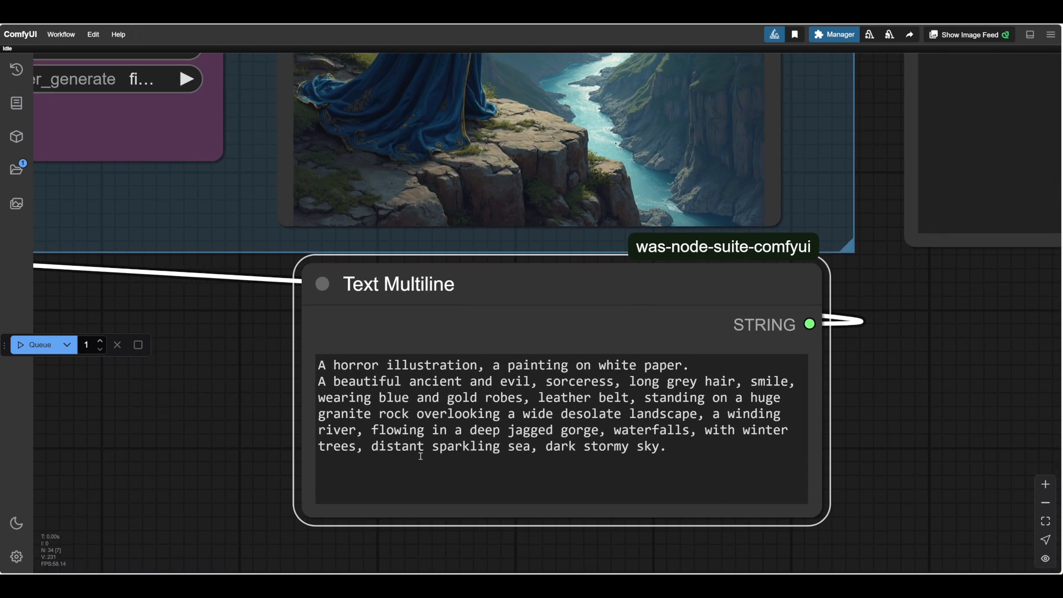
scroll(185, 460, "down", 3)
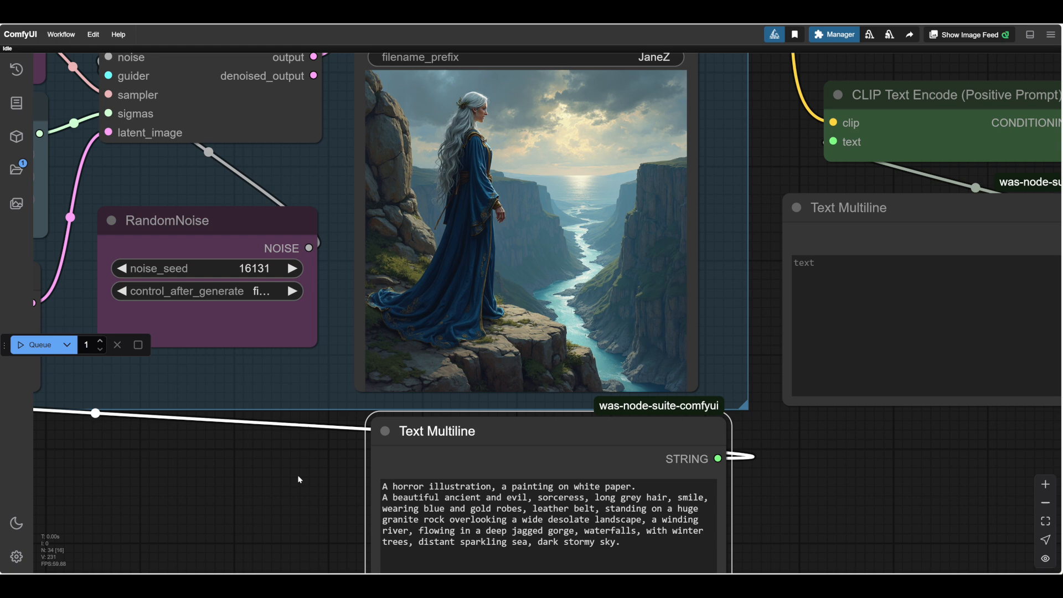
left_click_drag(298, 480, 363, 470)
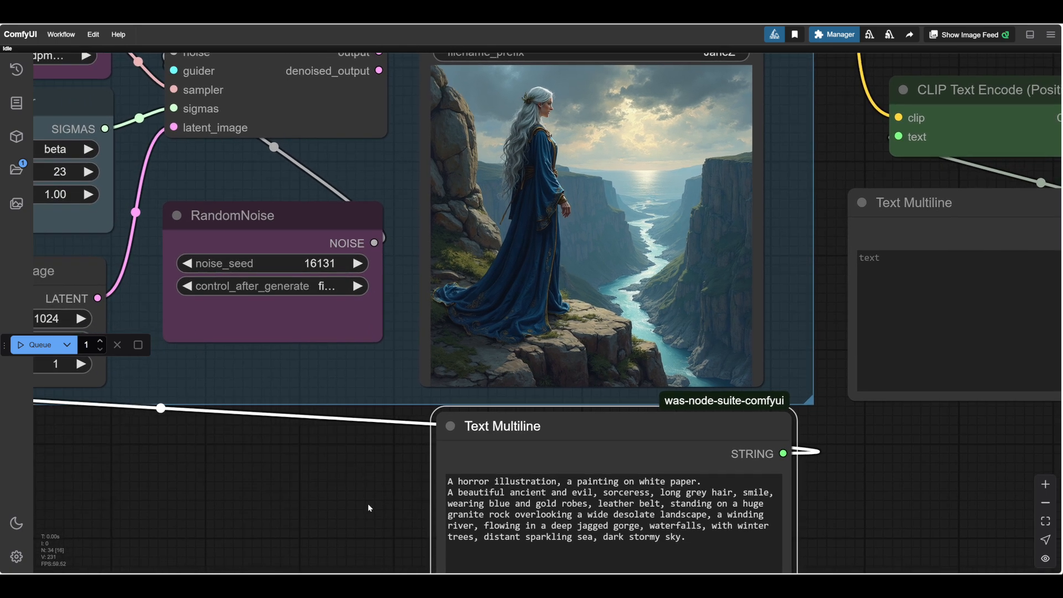
key("ctrl+Return")
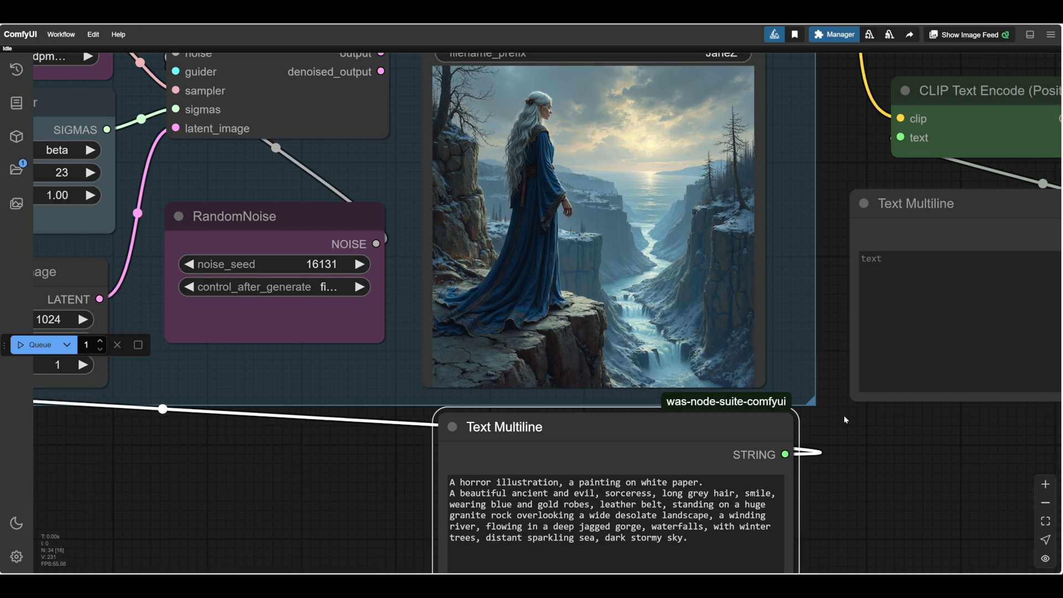
Examine the new image for the winter trees, the waterfalls and the sparkling sea named in the prompt.
scroll(843, 415, "up", 1)
left_click_drag(906, 455, 880, 471)
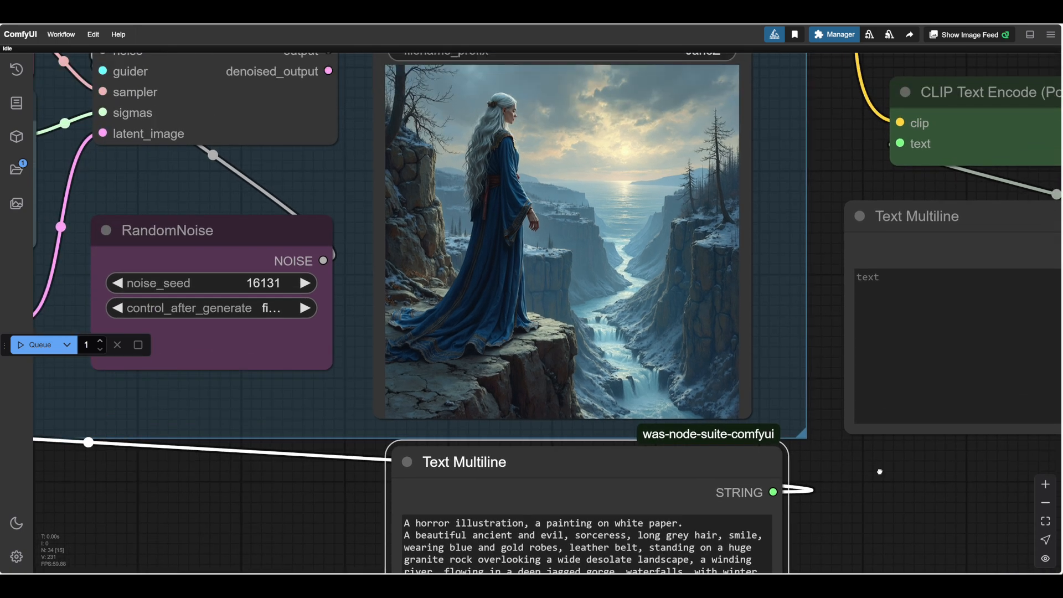
left_click(879, 472)
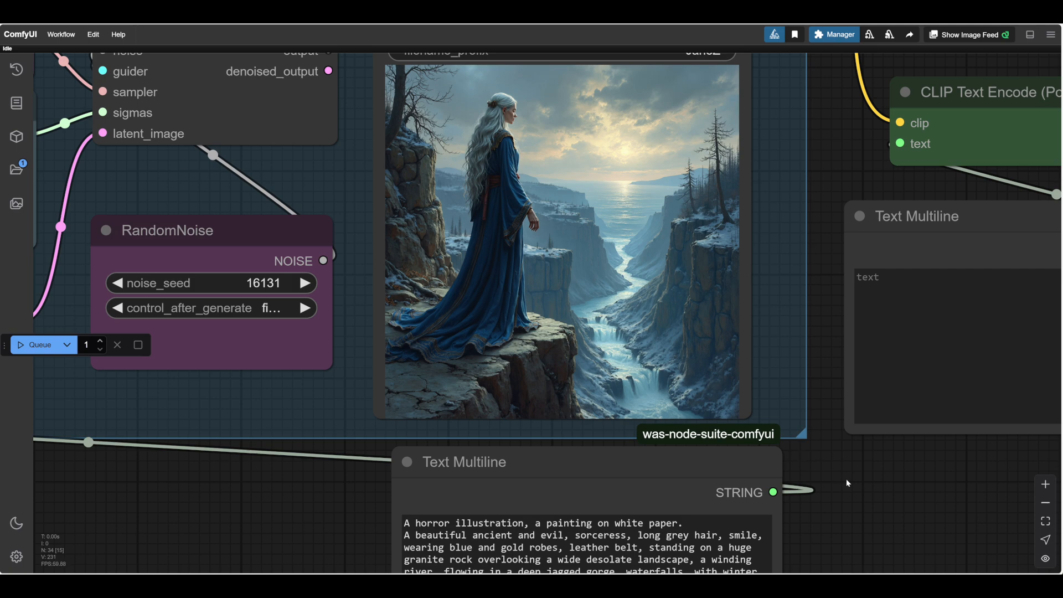
scroll(840, 467, "down", 3)
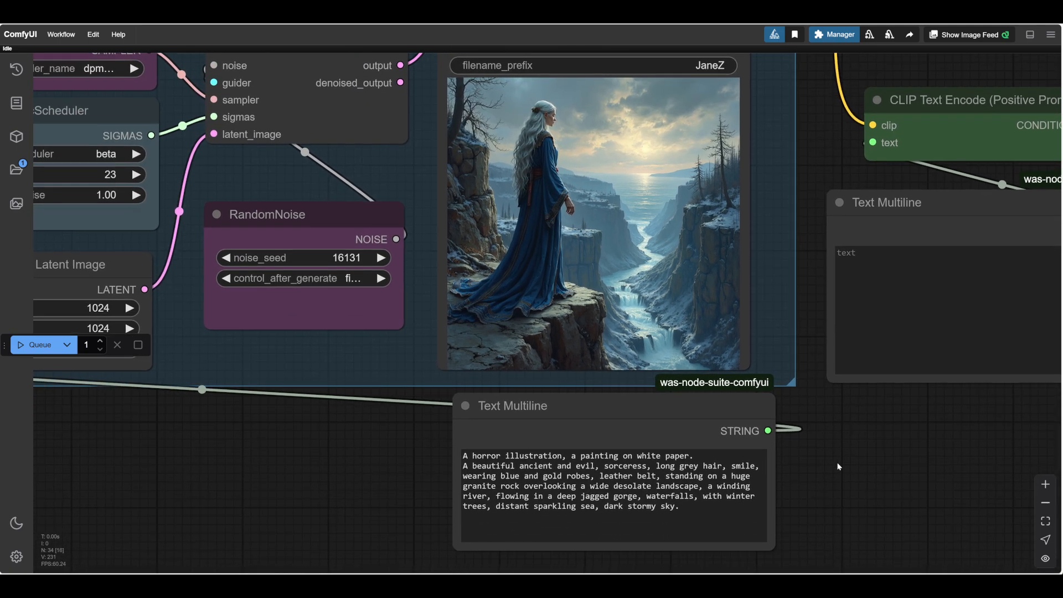
scroll(838, 467, "up", 3)
left_click_drag(828, 493, 897, 494)
scroll(896, 494, "down", 1)
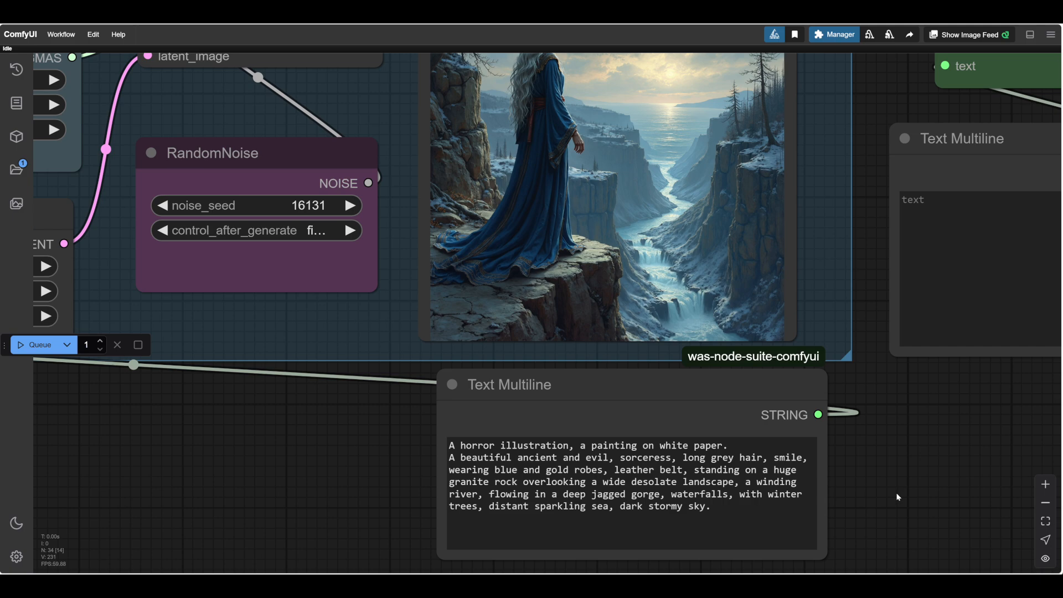
scroll(897, 496, "down", 1)
scroll(932, 491, "up", 5)
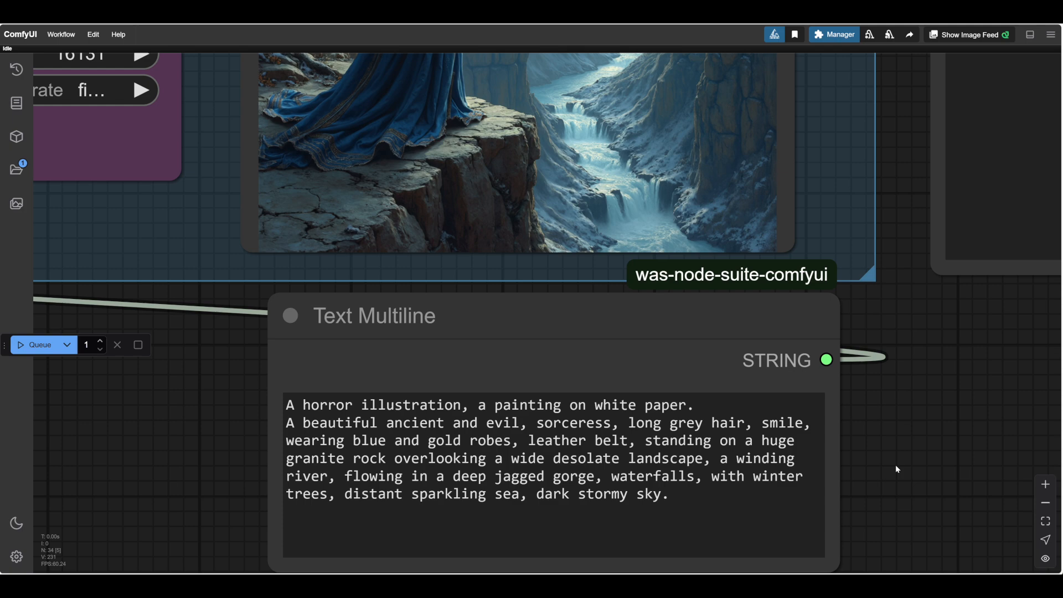
Reread the prompt's landscape, gorge and sky wording and compare it with the generated image.
scroll(895, 464, "down", 1)
scroll(902, 466, "up", 2)
scroll(901, 466, "down", 1)
scroll(902, 459, "down", 1)
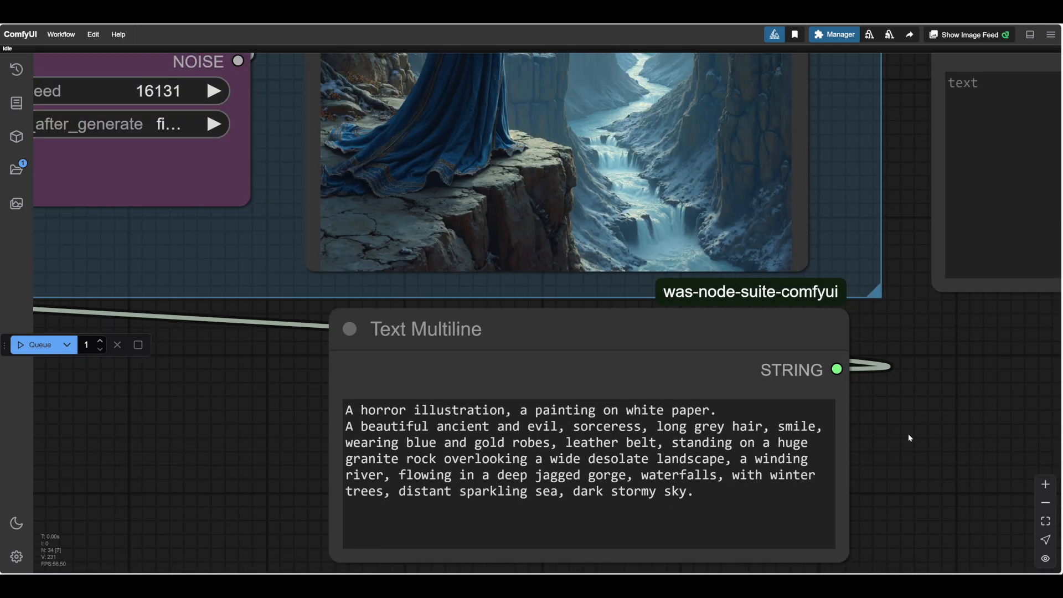
scroll(908, 437, "down", 4)
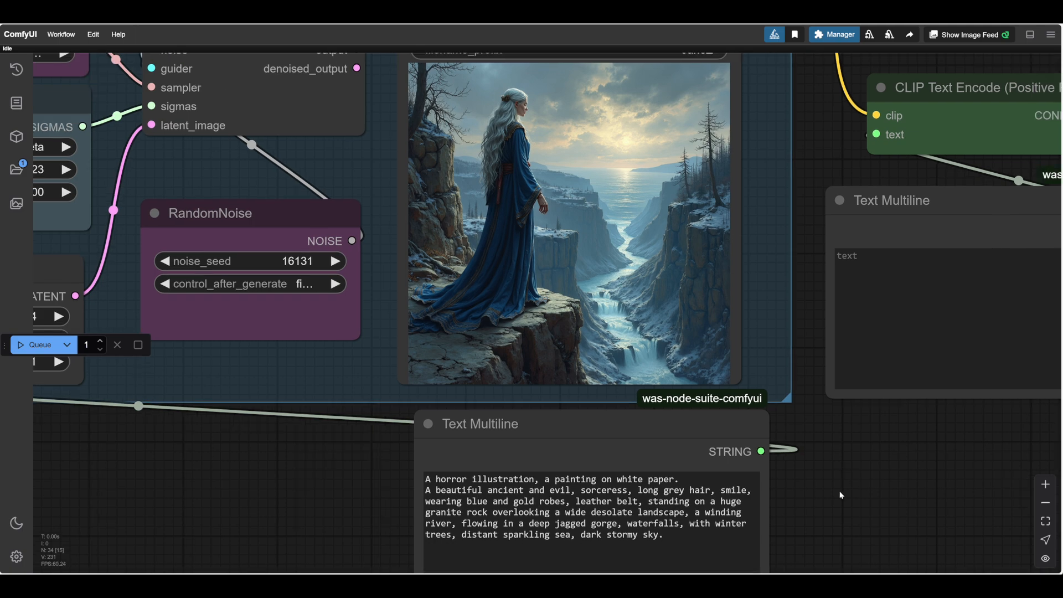
scroll(853, 492, "down", 1)
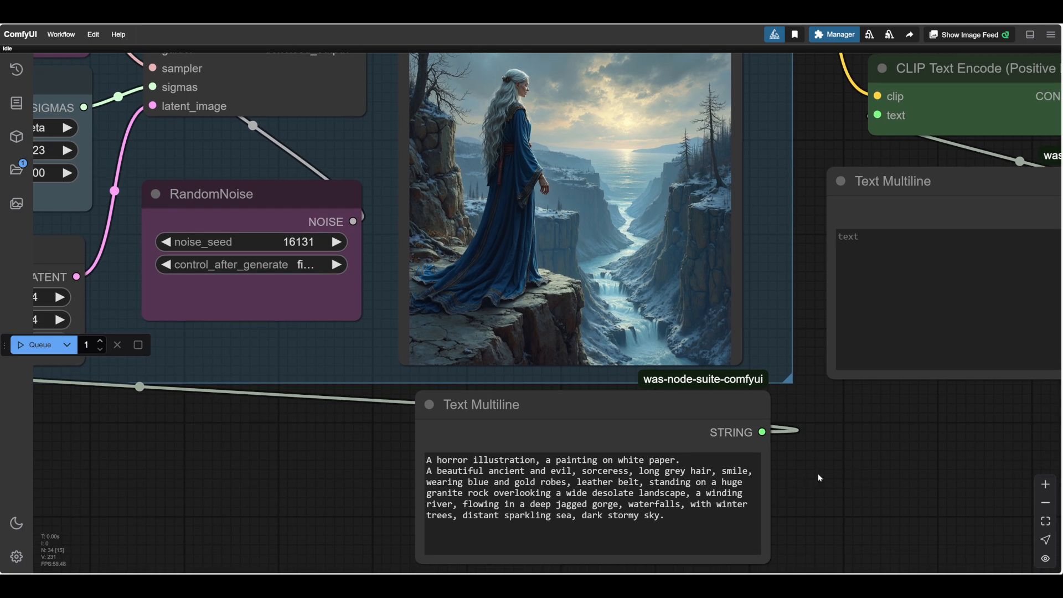
scroll(818, 473, "up", 4)
left_click_drag(818, 474, 908, 439)
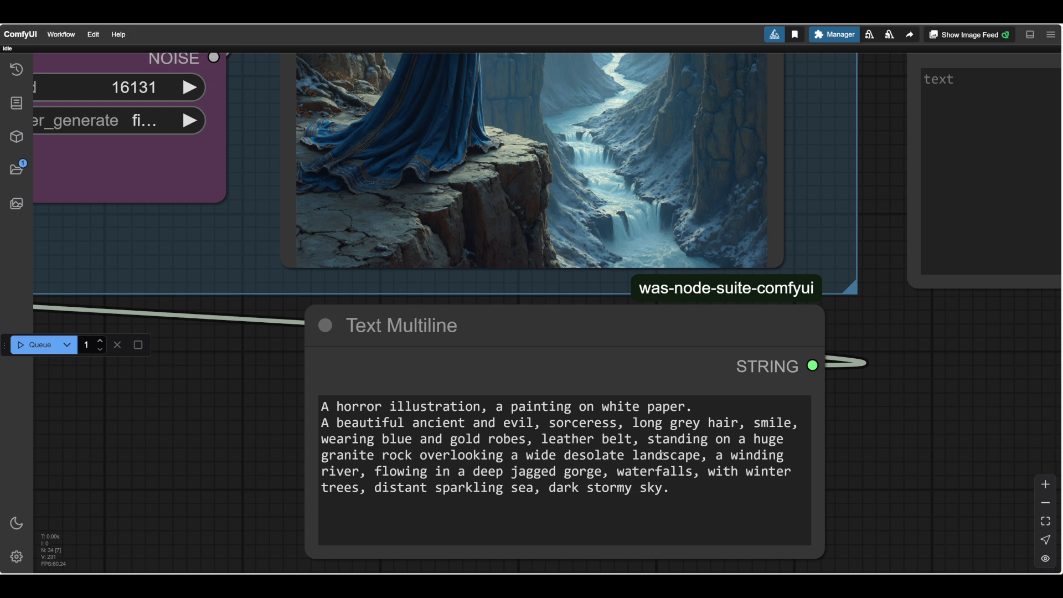
left_click_drag(898, 471, 935, 461)
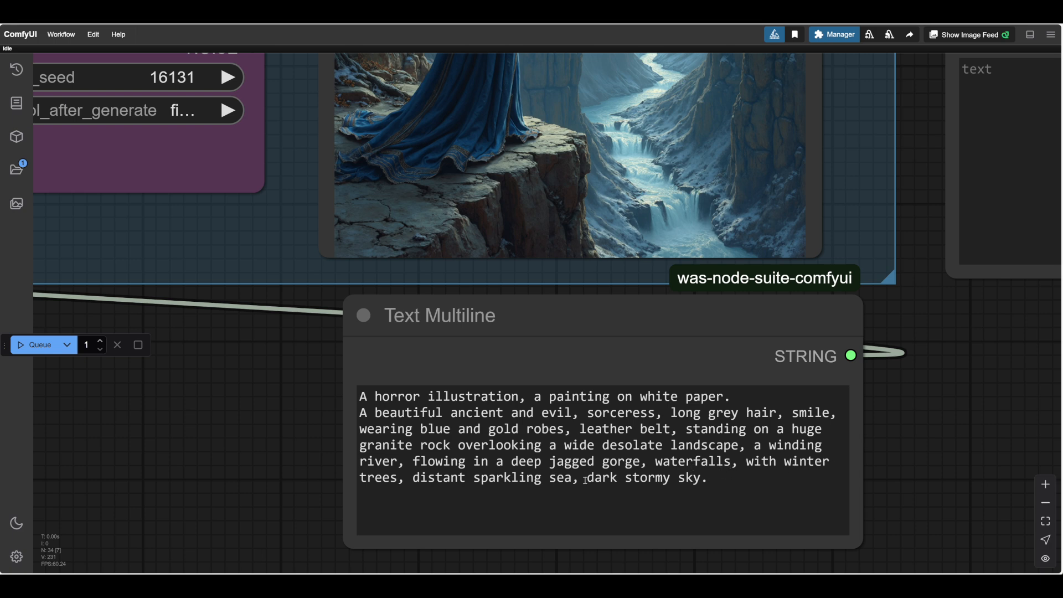
Inspect the trees on the cliffs and the river's waterfalls up close in the generated image.
left_click_drag(964, 450, 877, 572)
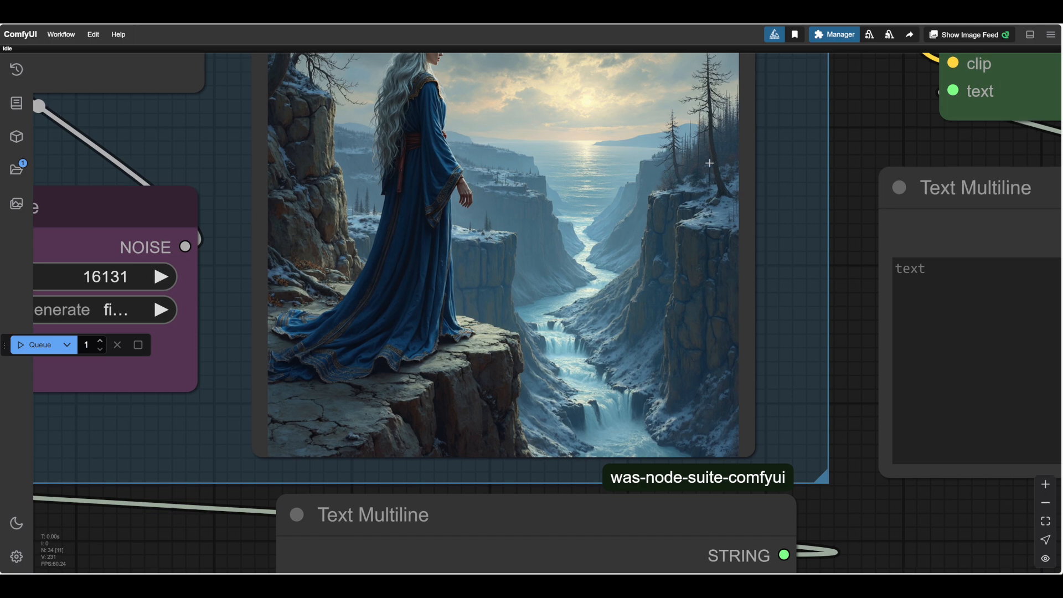
scroll(722, 443, "down", 2)
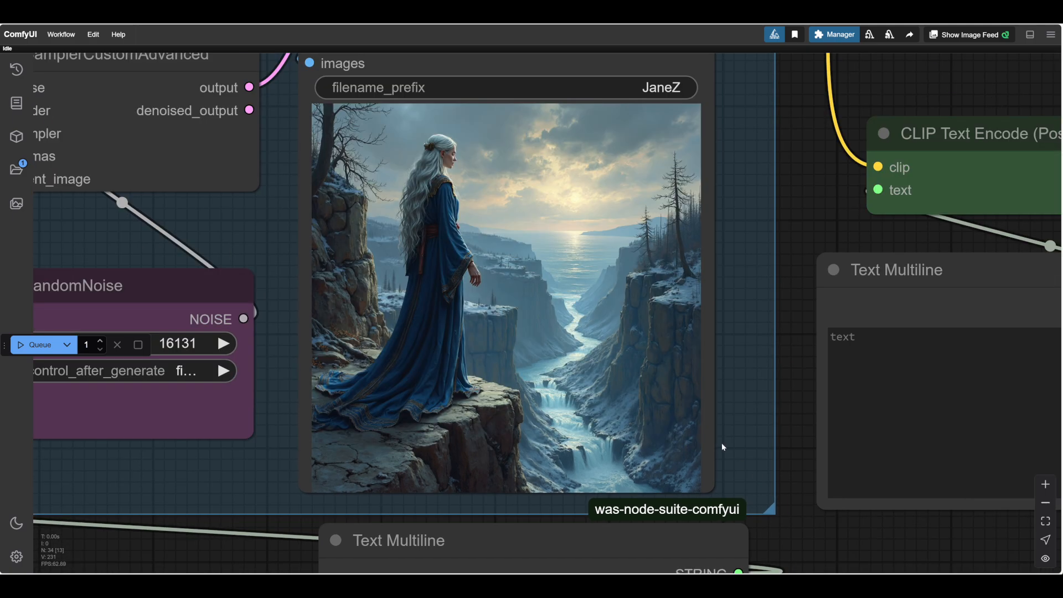
scroll(721, 443, "up", 4)
scroll(721, 442, "up", 1)
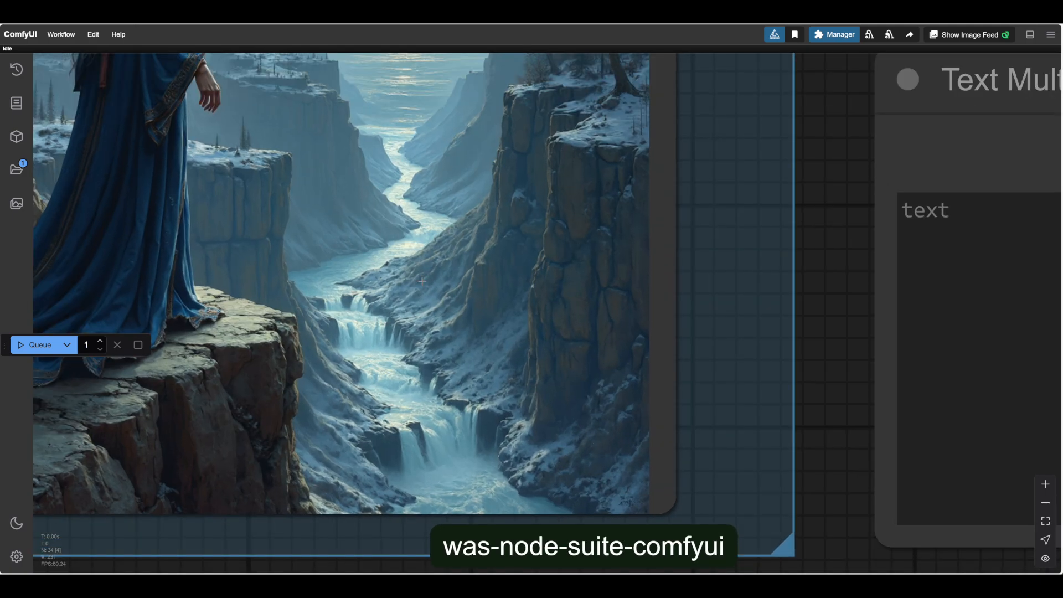
Delete "with winter" before "trees" in the prompt, insert "winter" before "landscape" and run the workflow.
scroll(881, 357, "down", 3)
scroll(902, 398, "down", 2)
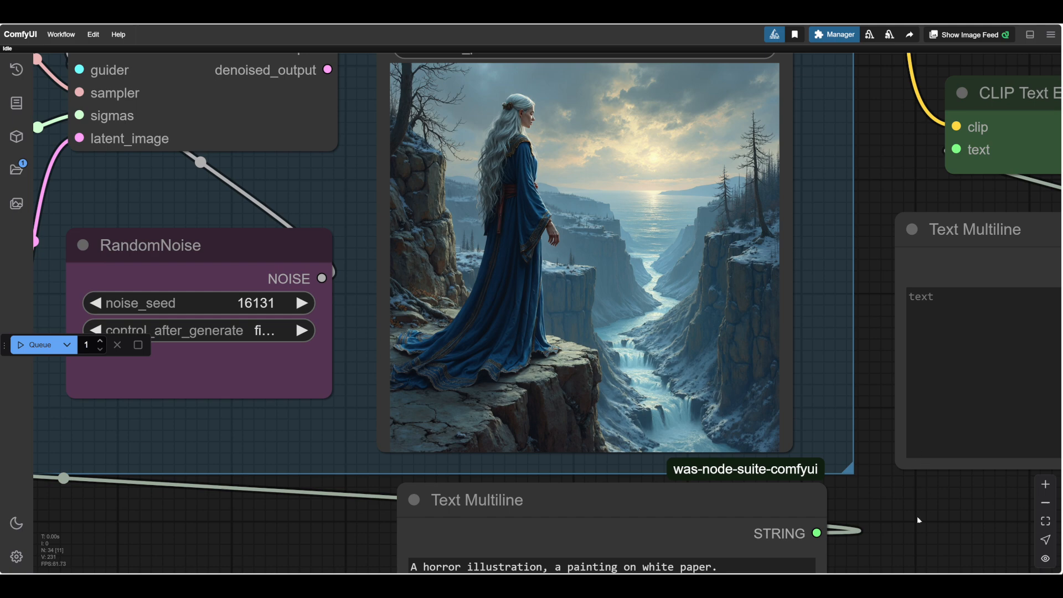
left_click_drag(917, 516, 894, 322)
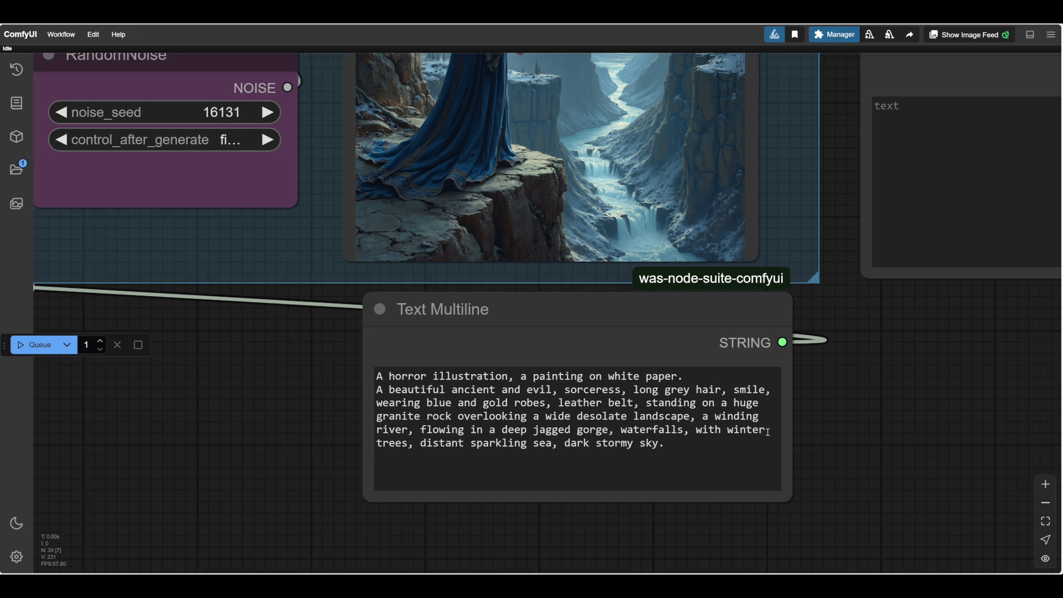
left_click_drag(767, 432, 696, 432)
key("Delete")
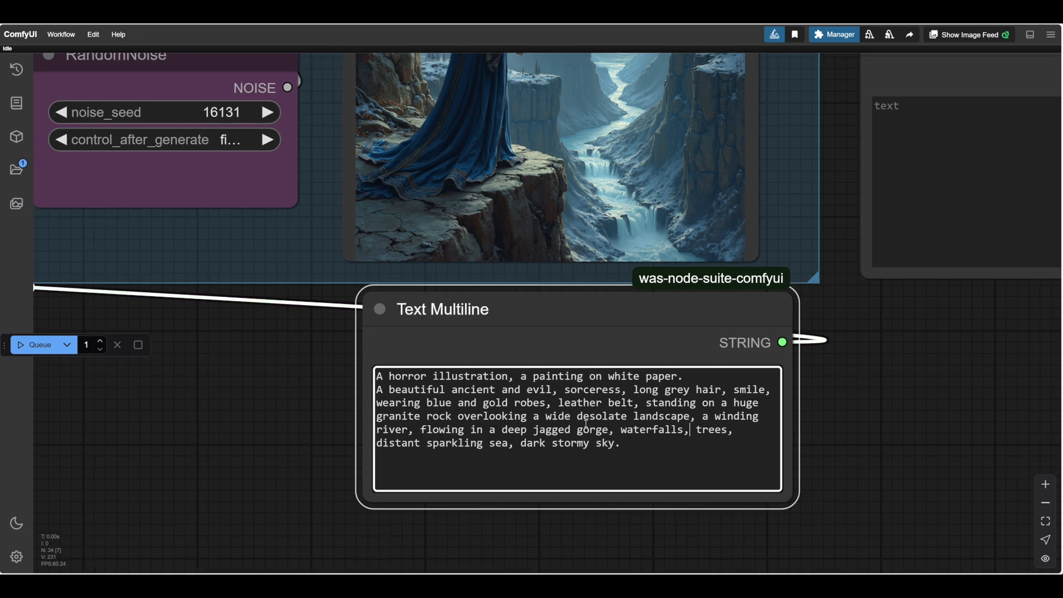
left_click(633, 417)
type("winter")
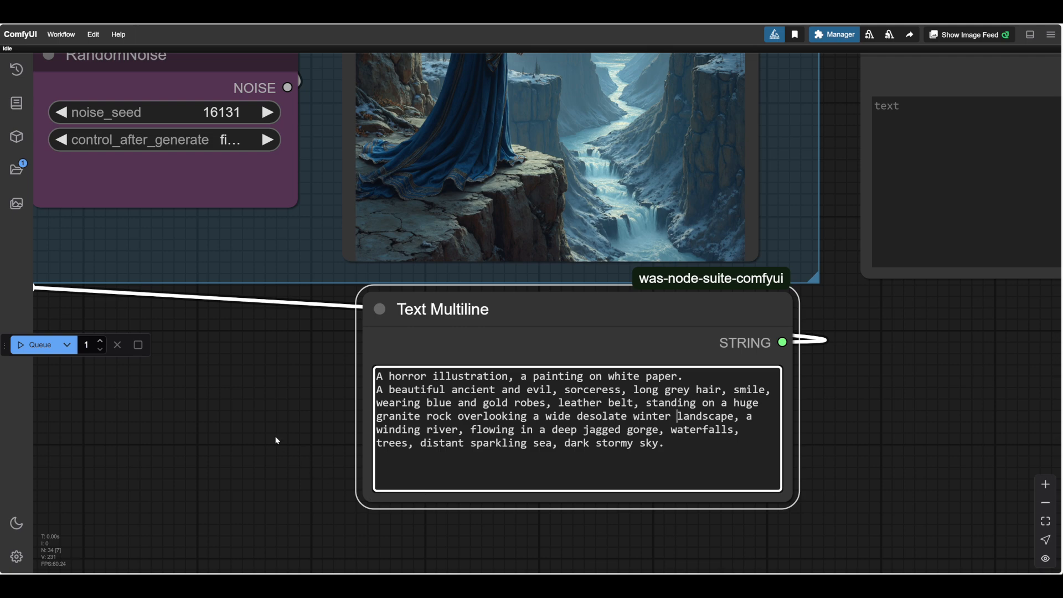
left_click(40, 344)
Examine the new image for the winter landscape, the trees and the waterfalls in the gorge.
scroll(876, 423, "down", 2)
left_click_drag(902, 423, 912, 485)
scroll(934, 453, "down", 1)
scroll(915, 465, "up", 2)
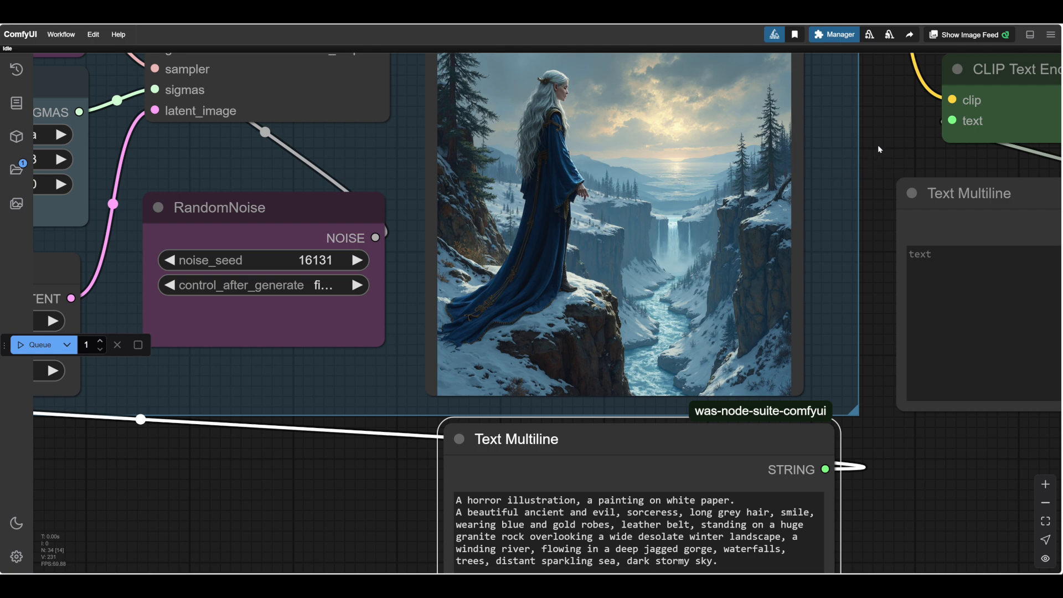
scroll(880, 141, "up", 5)
left_click_drag(880, 142, 959, 258)
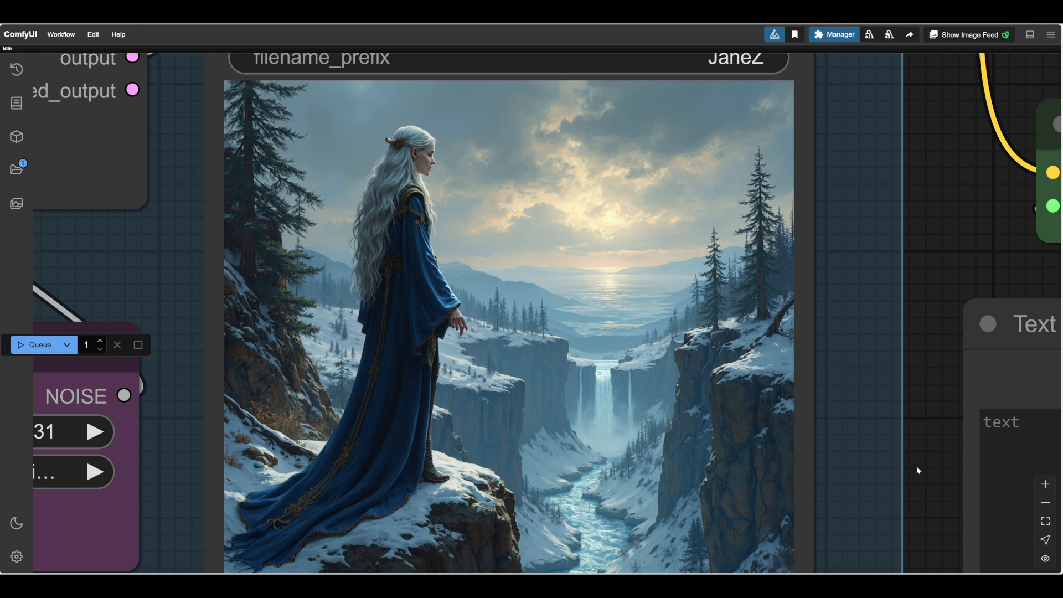
scroll(917, 470, "down", 5)
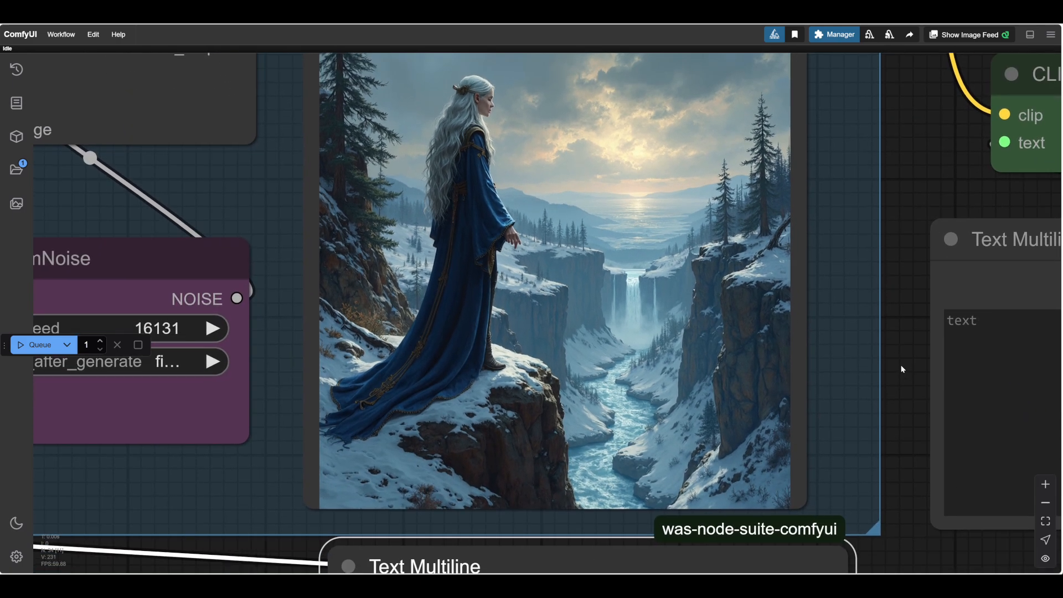
scroll(902, 369, "down", 3)
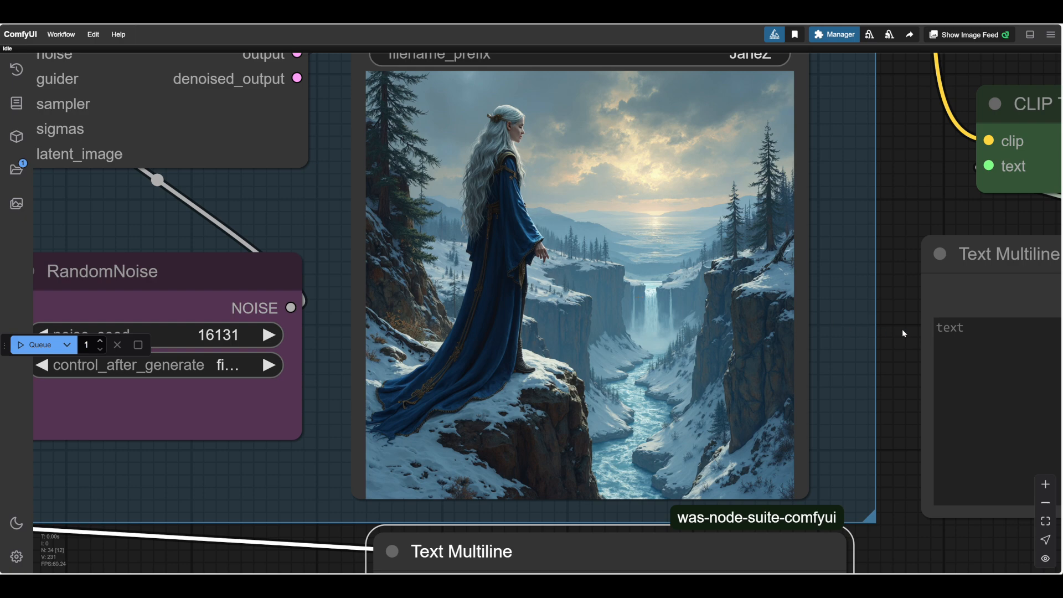
left_click_drag(902, 330, 898, 373)
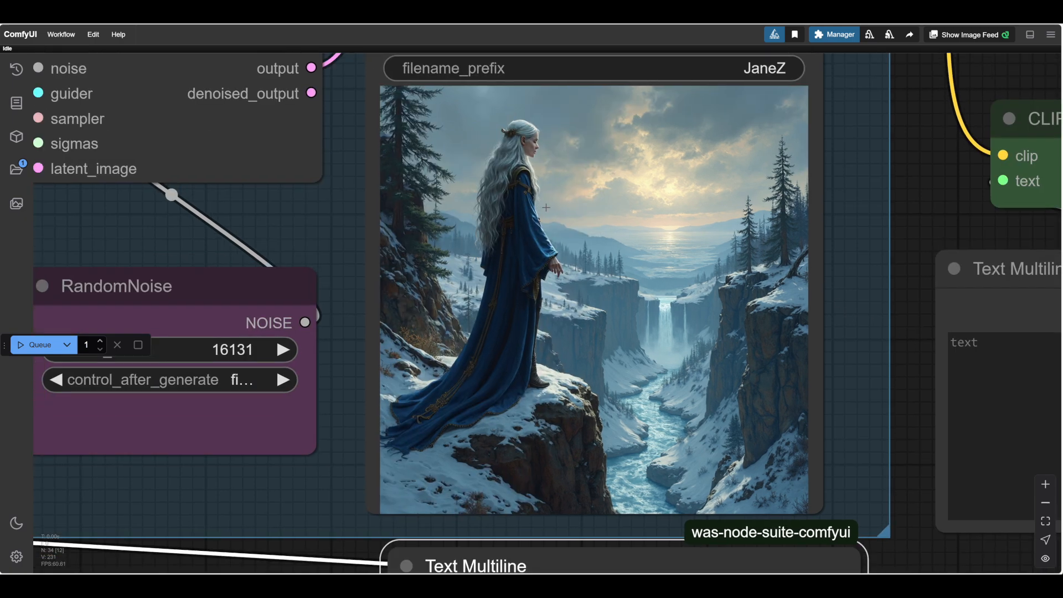
scroll(898, 421, "down", 2)
left_click_drag(892, 413, 865, 380)
left_click_drag(898, 529, 871, 534)
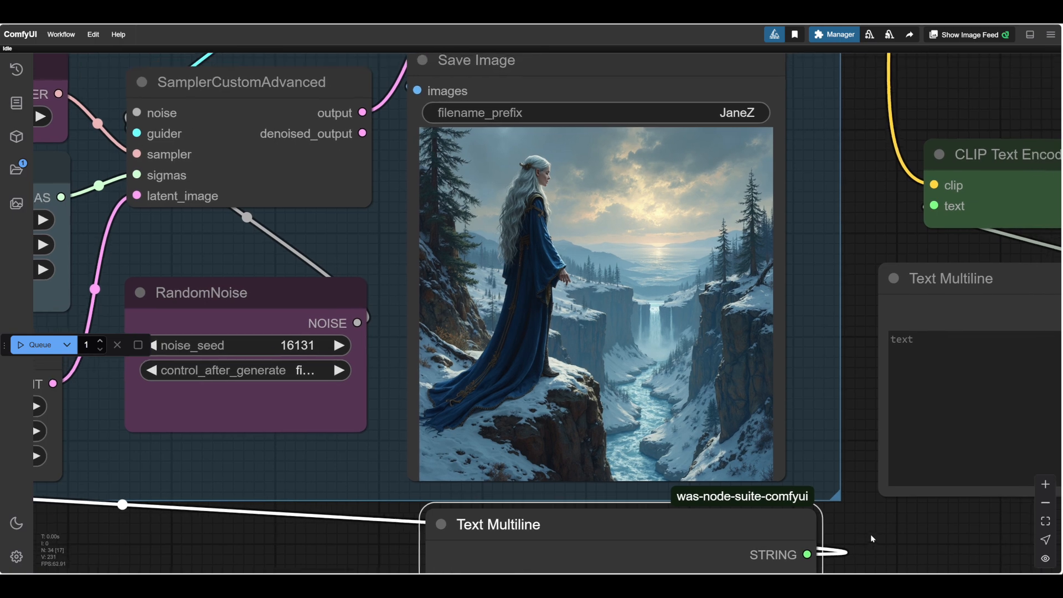
Compare the generated sorceress image with the full prompt wording in the Text Multiline node.
scroll(871, 517, "down", 3)
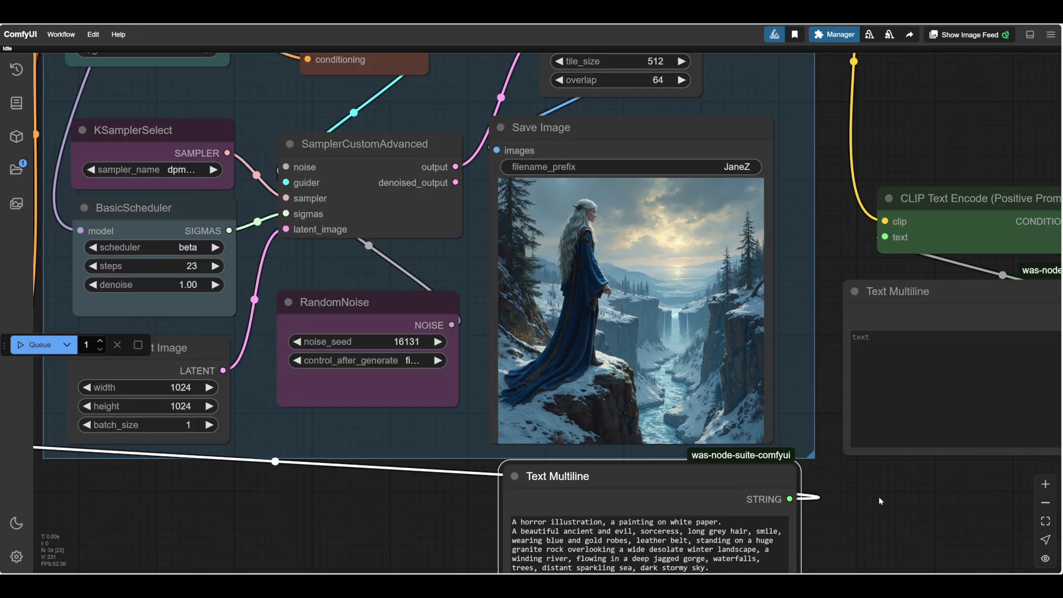
scroll(879, 497, "up", 6)
scroll(912, 460, "down", 1)
scroll(912, 460, "up", 2)
left_click_drag(912, 460, 856, 478)
scroll(956, 467, "down", 1)
scroll(956, 467, "down", 5)
scroll(856, 478, "down", 2)
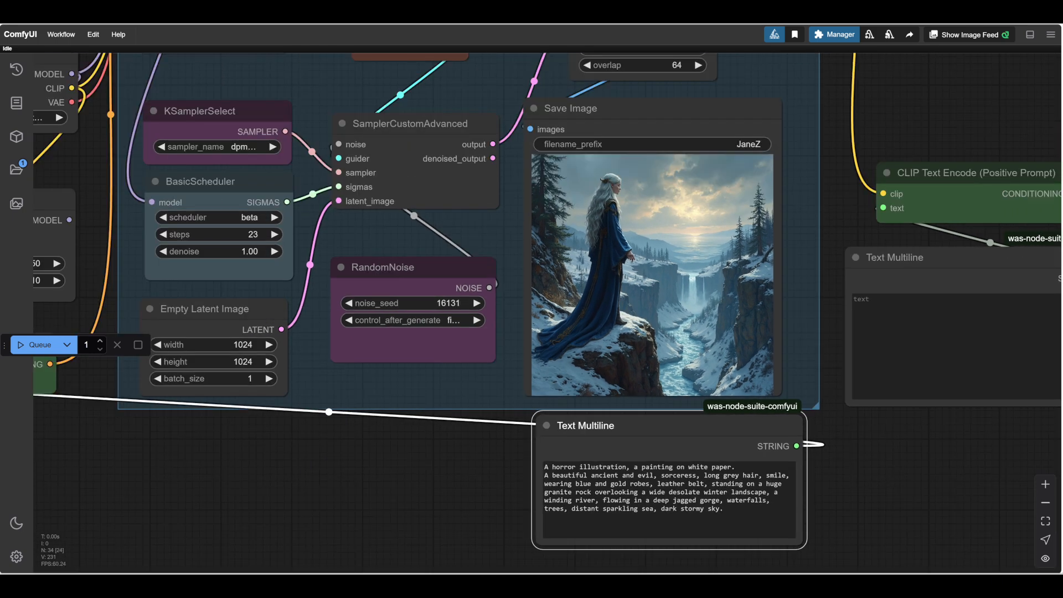
mouse_move(599, 584)
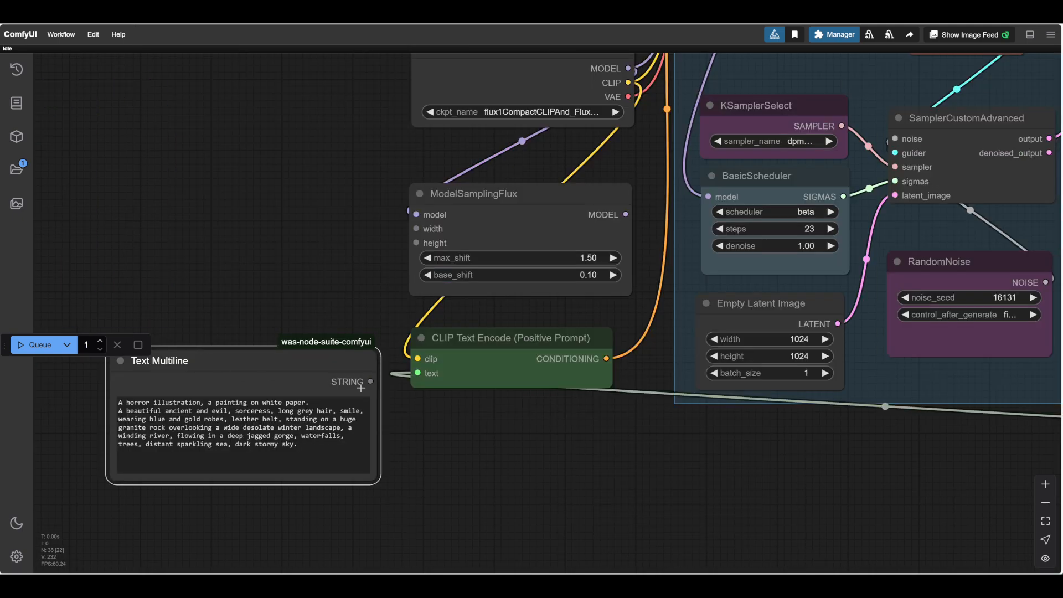
Switch to the StupidPrompts.txt text file and select the floating citadel prompt from "A breathtaking aerial view" to "divine magnificence.".
left_click_drag(367, 382, 368, 382)
left_click_drag(701, 477, 84, 449)
left_click_drag(318, 456, 297, 457)
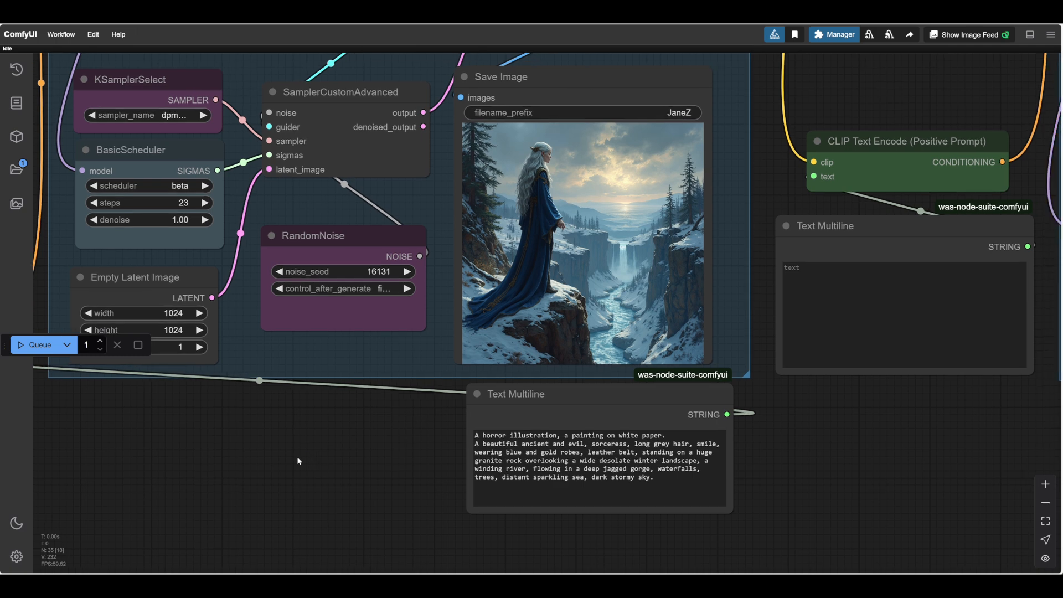
left_click_drag(815, 494, 784, 485)
key("alt+Tab")
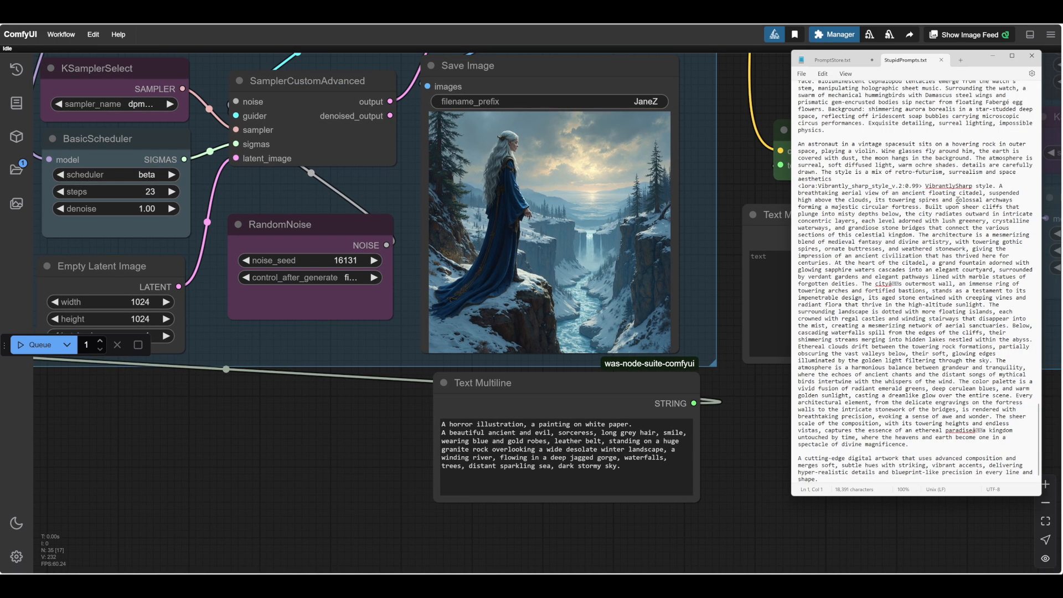
left_click_drag(1001, 186, 909, 444)
left_click(893, 307)
left_click(897, 286)
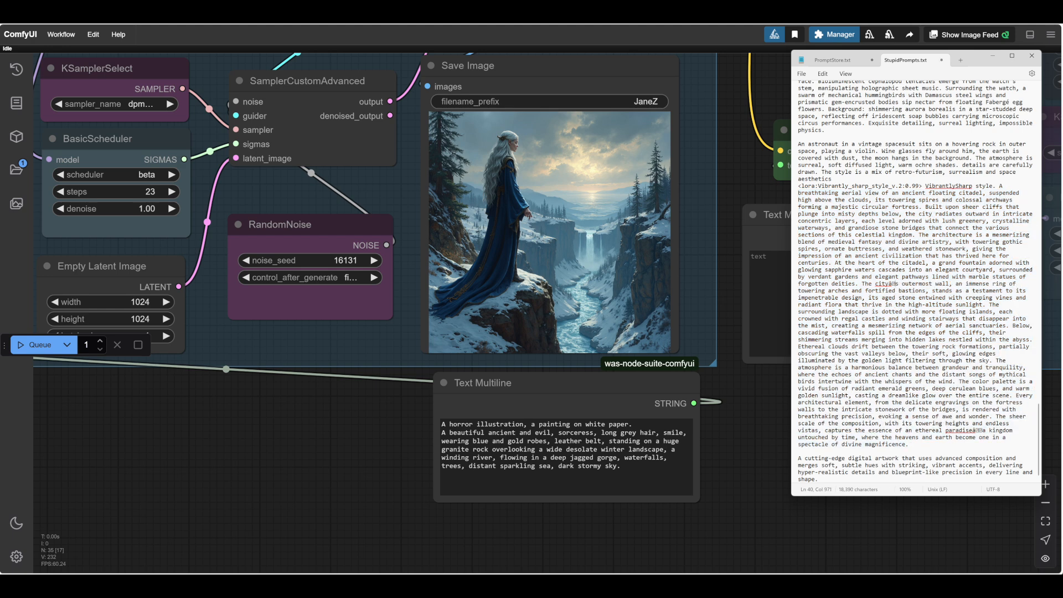
left_click_drag(1027, 186, 974, 427)
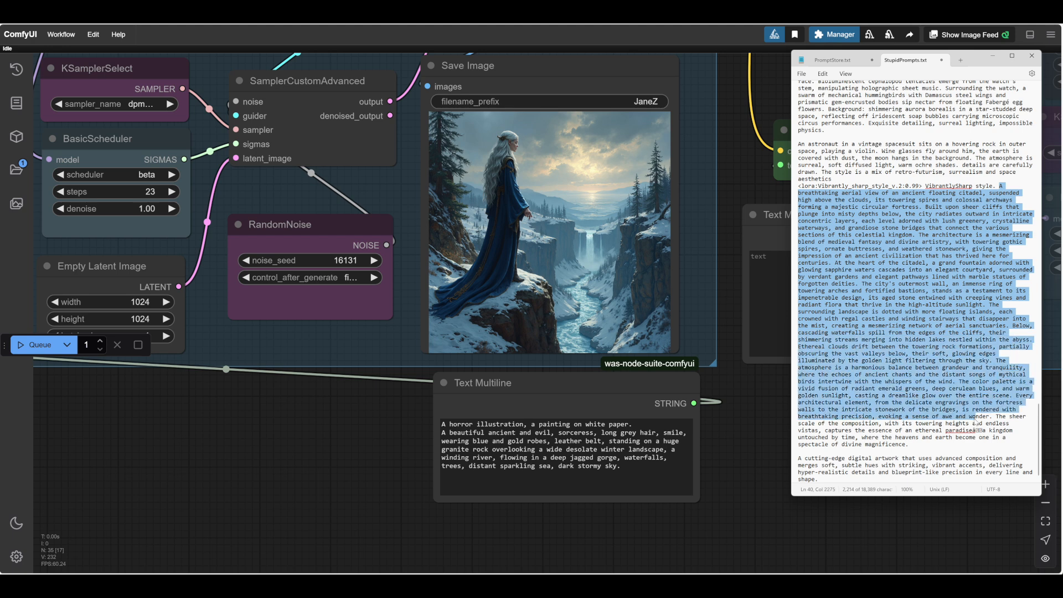
left_click_drag(974, 426, 964, 445)
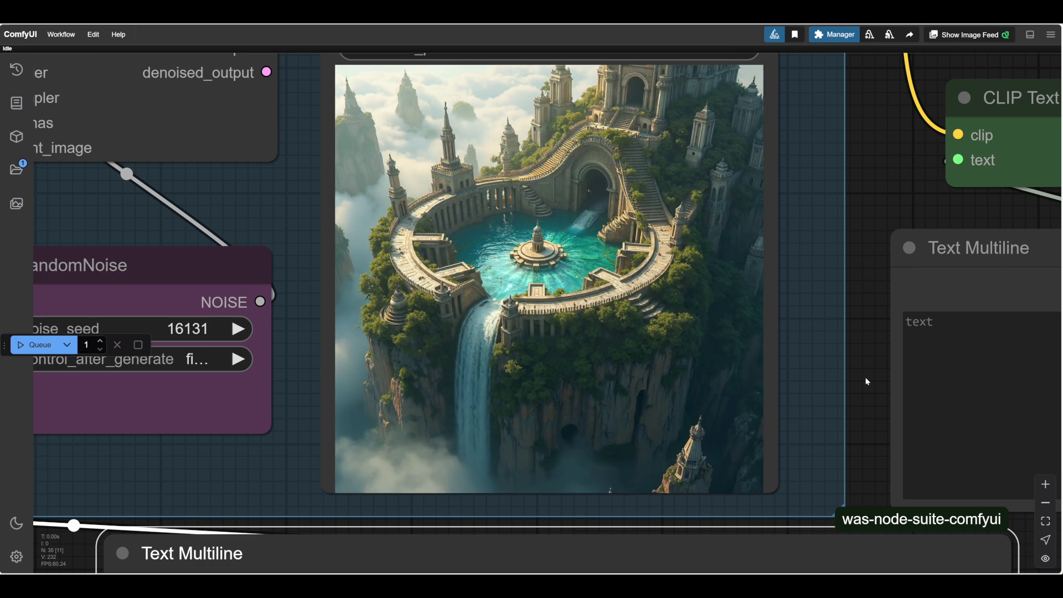
Review the citadel image against its long prompt, set the noise seed to 16132 and run the workflow.
scroll(944, 403, "down", 6)
scroll(964, 390, "down", 3)
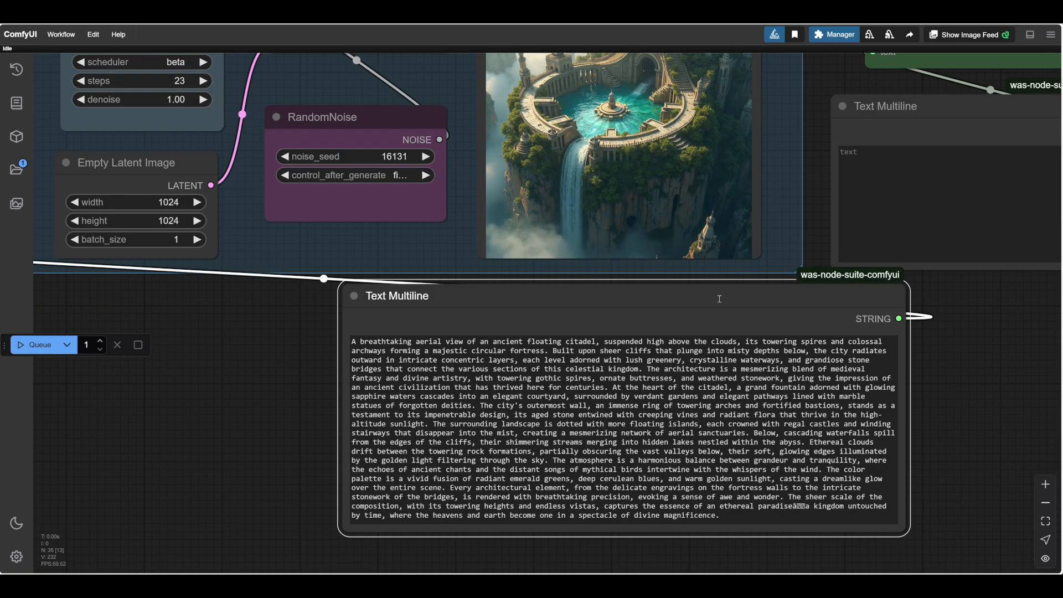
scroll(946, 417, "up", 3)
scroll(947, 416, "up", 1)
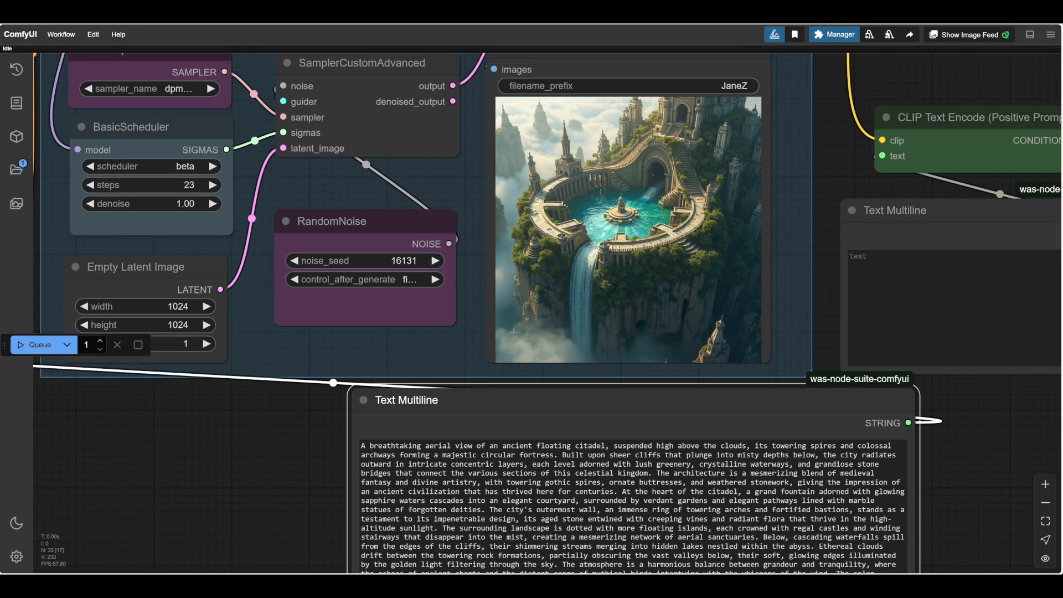
left_click(32, 349)
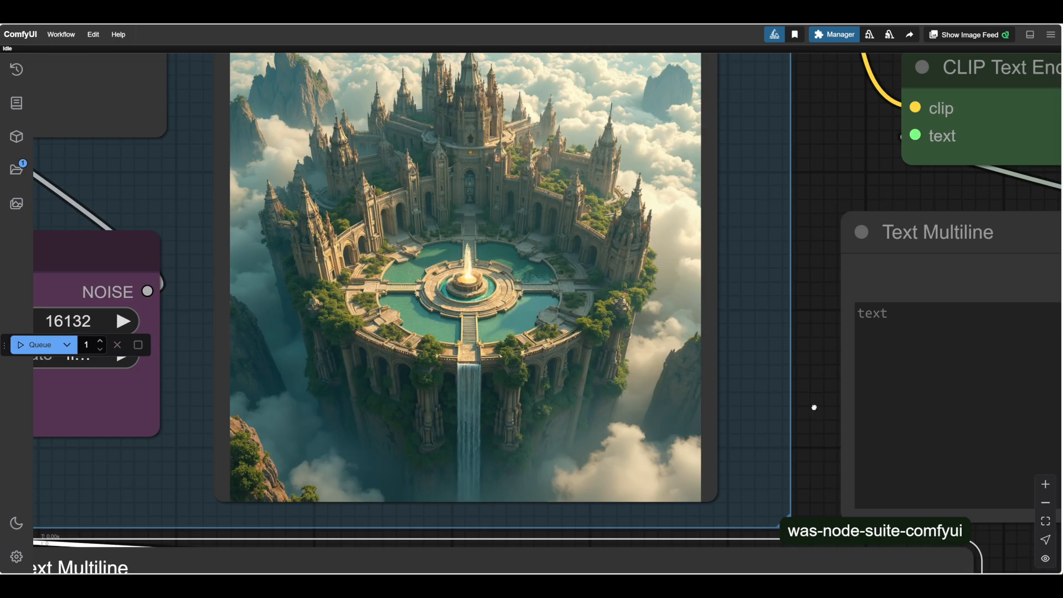
Delete the adjectives "breathtaking", "crystalline" and "intricate" from the opening sentences of the citadel prompt.
left_click_drag(814, 407, 921, 79)
scroll(71, 464, "down", 2)
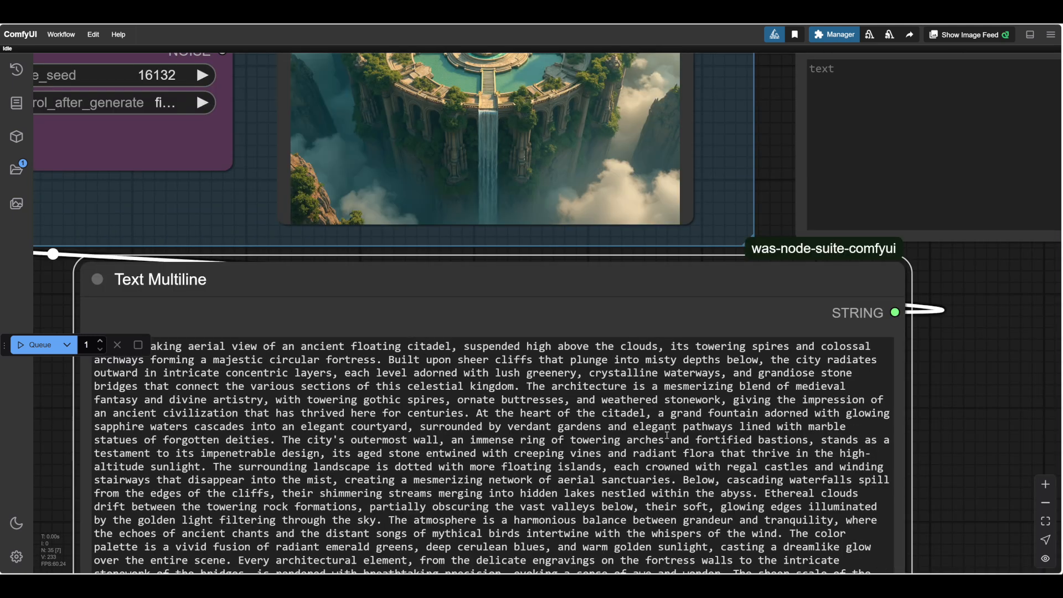
left_click_drag(245, 339, 215, 353)
key("BackSpace")
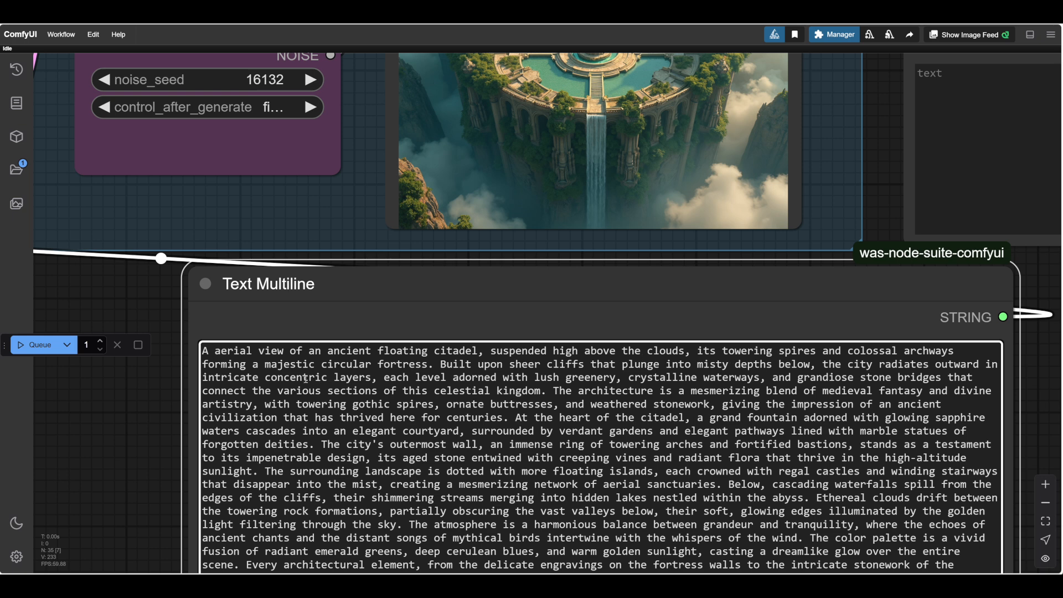
double_click(637, 379)
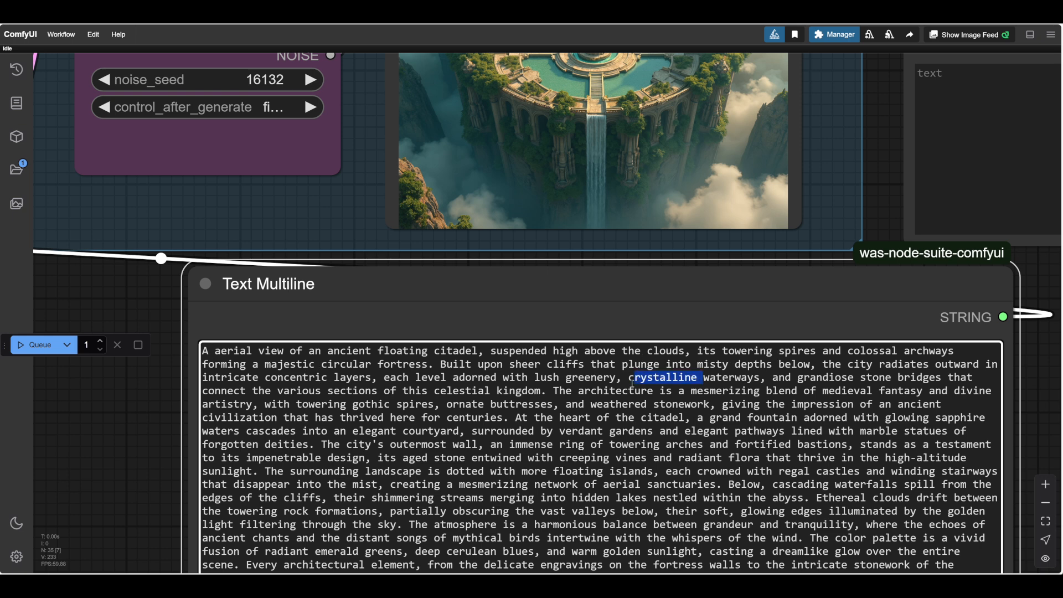
key("BackSpace")
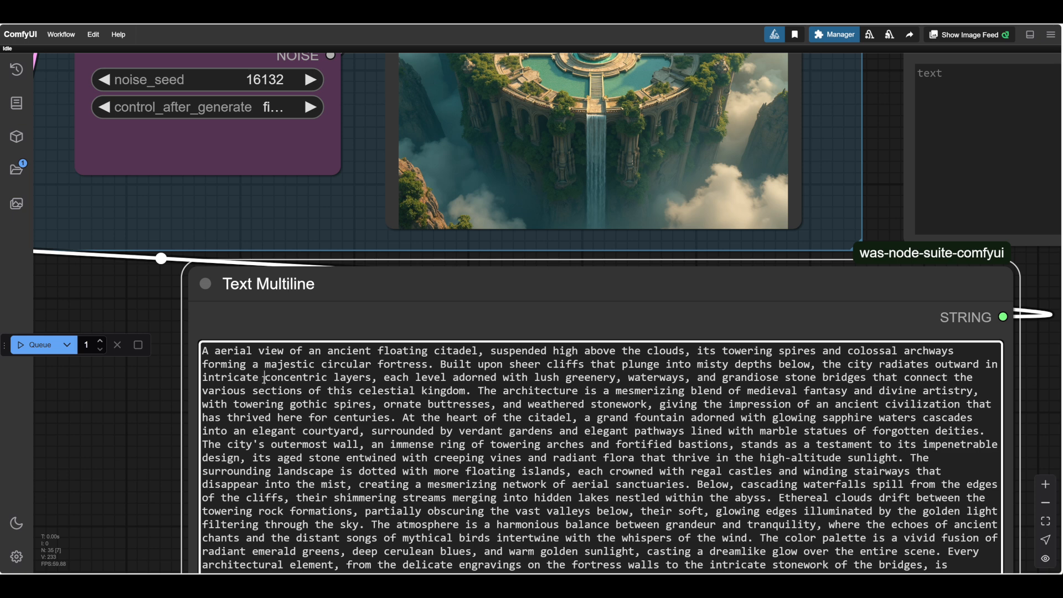
left_click_drag(264, 379, 195, 379)
key("BackSpace")
Shorten the architecture sentence to "medieval fantasy with towering gothic spires, ornate and weathered stonework, an ancient civilization.".
left_click_drag(691, 390, 555, 394)
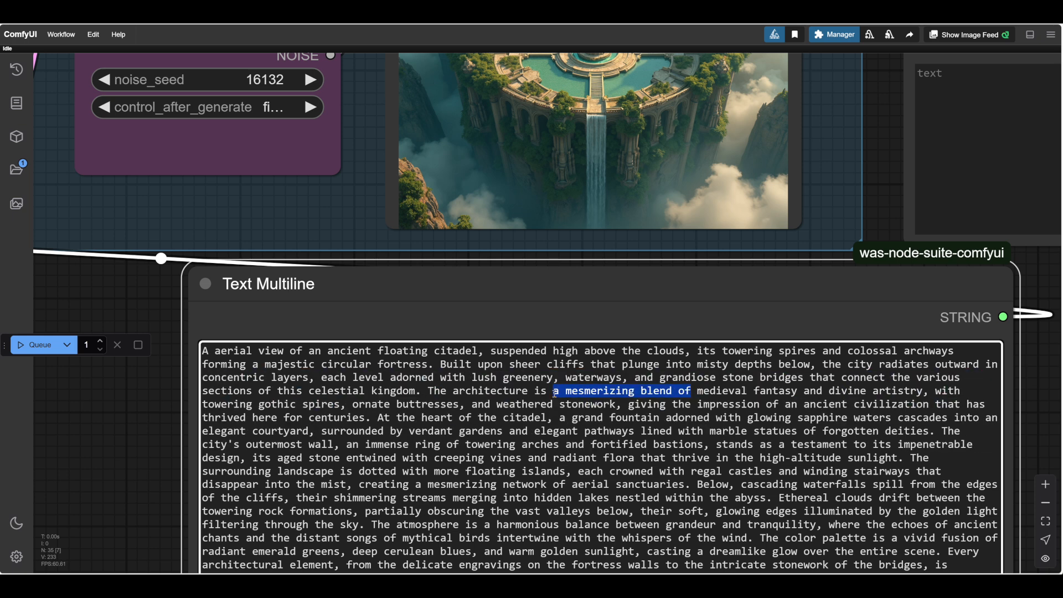
key("BackSpace")
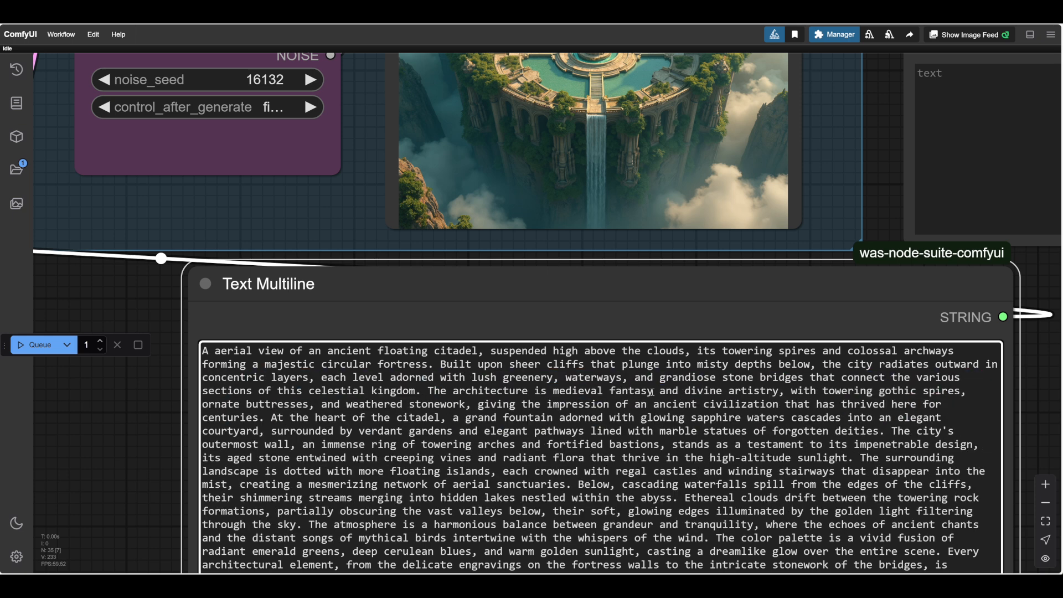
left_click_drag(652, 392, 784, 392)
key("BackSpace")
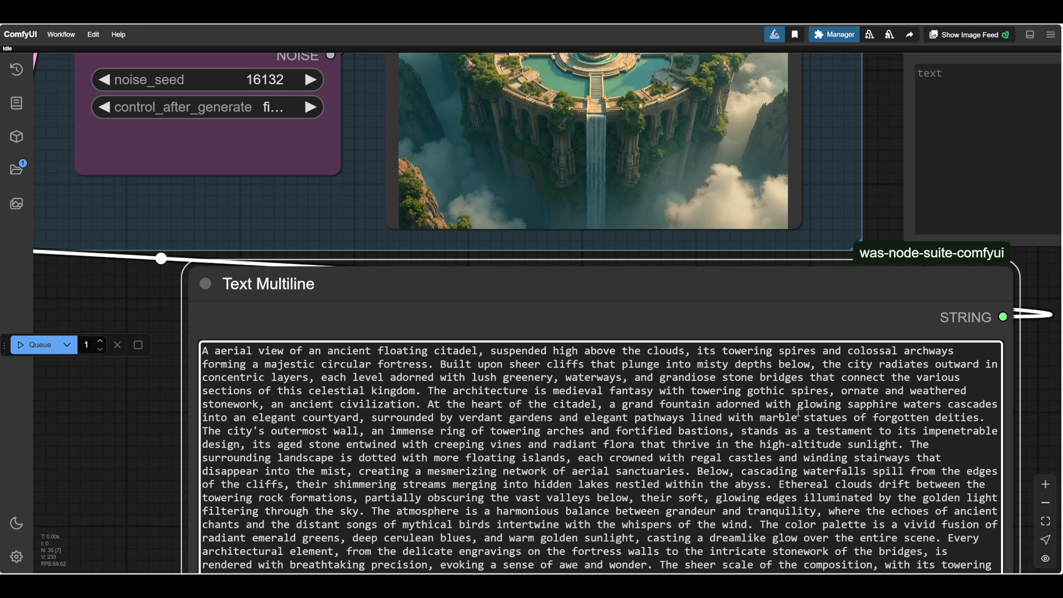
Delete "glowing" and "adorned" so the prompt reads "a grand fountain with sapphire waters".
left_click_drag(848, 407, 799, 419)
double_click(819, 405)
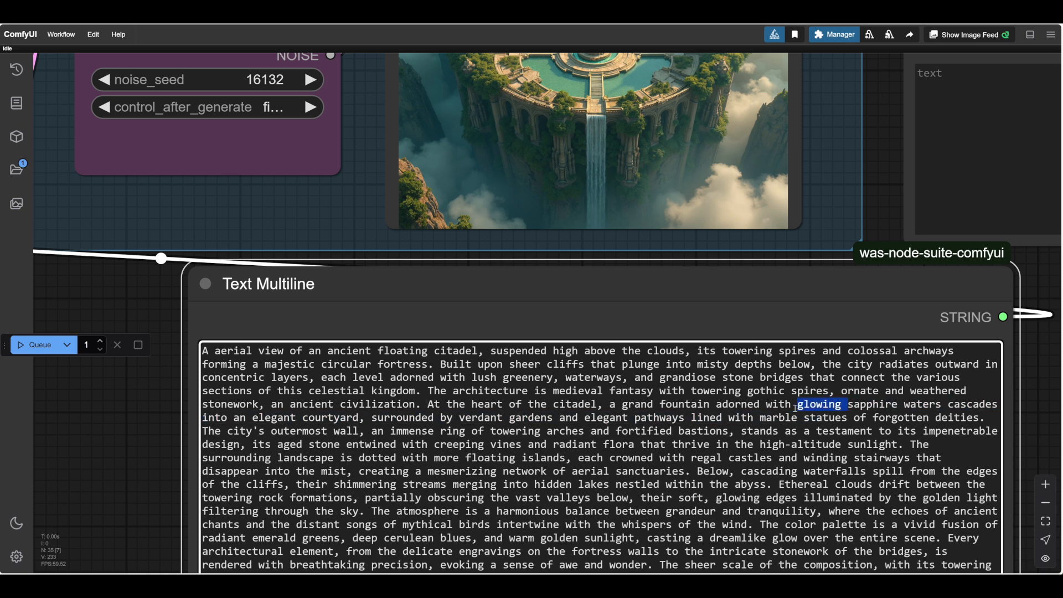
key("BackSpace")
double_click(717, 408)
key("BackSpace")
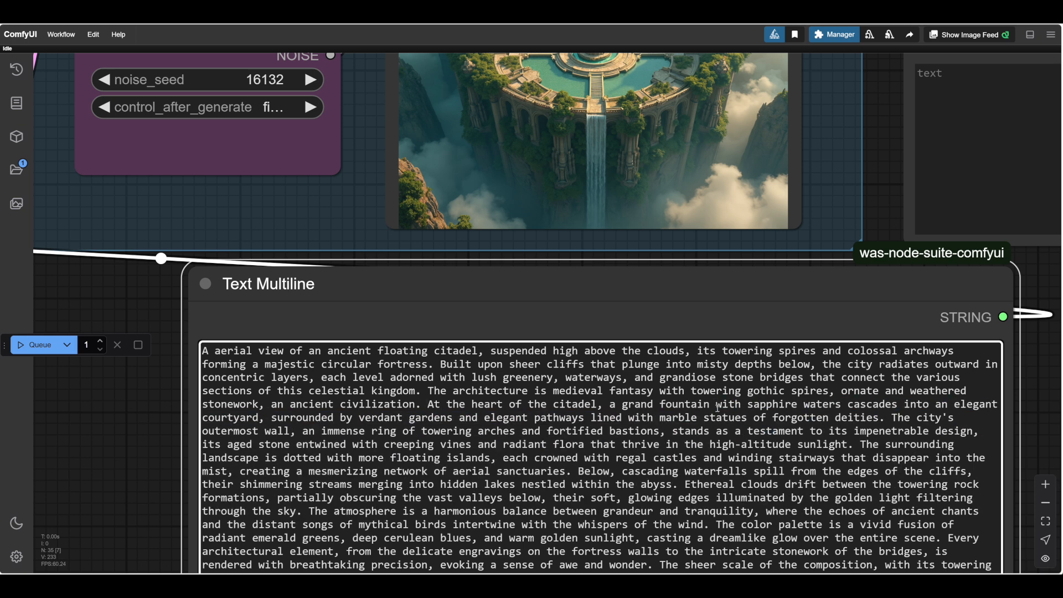
Delete "elegant" before "courtyard", "verdant" before "gardens" and "elegant" before "pathways" in the prompt.
left_click_drag(999, 405, 950, 406)
key("BackSpace")
left_click_drag(410, 419, 360, 419)
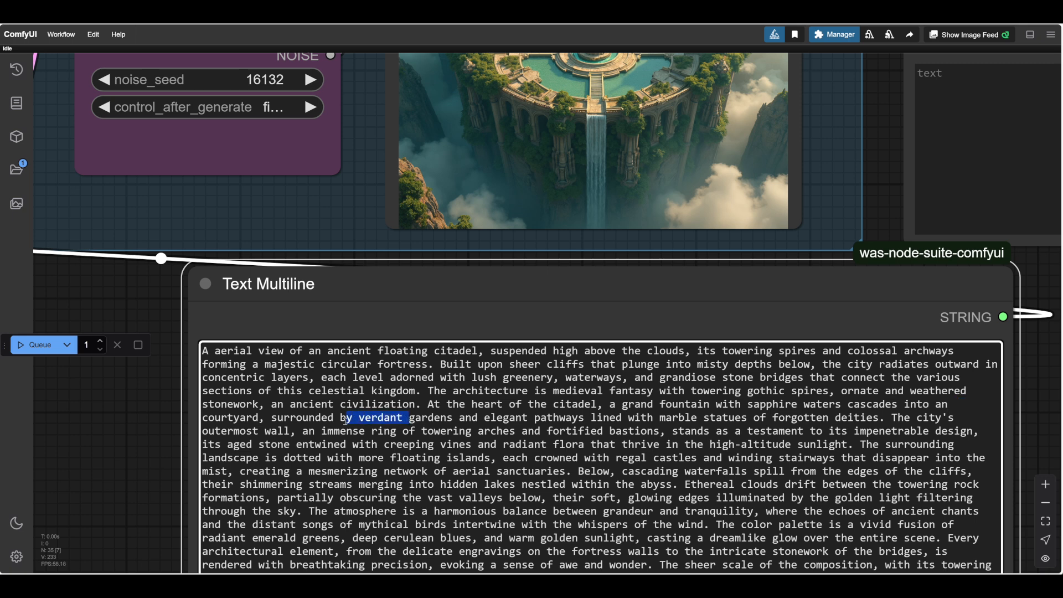
key("BackSpace")
left_click_drag(485, 419, 434, 419)
key("BackSpace")
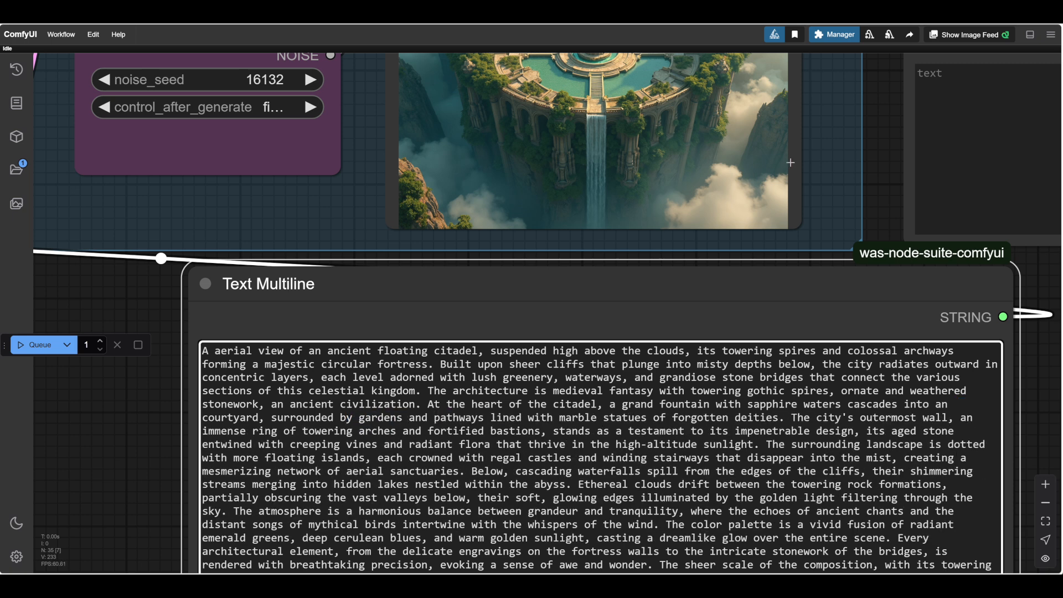
Delete "lined with marble statues of forgotten deities" after "gardens and pathways" in the citadel prompt.
left_click_drag(873, 151, 879, 294)
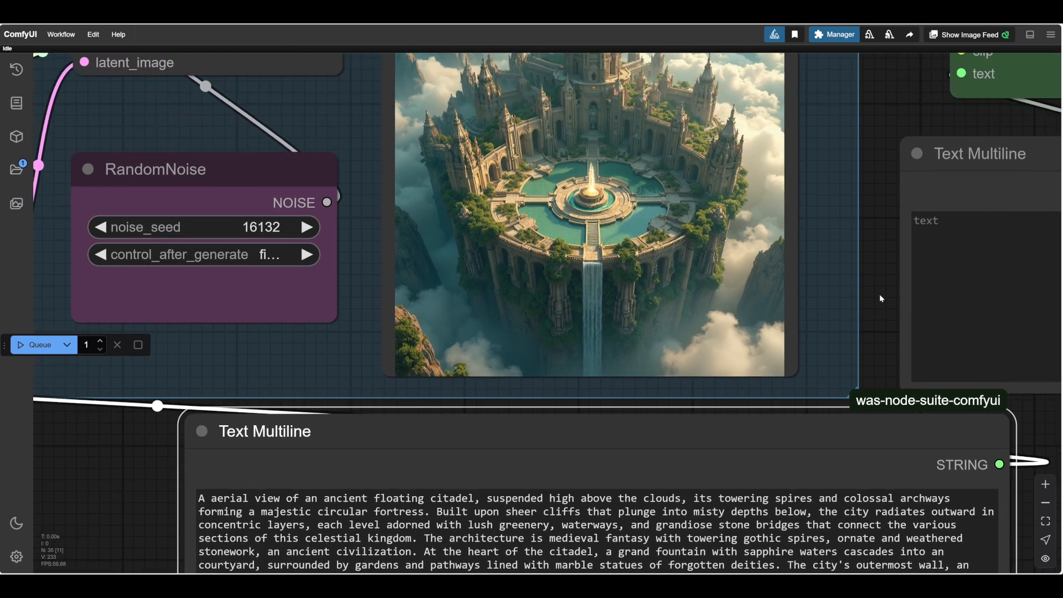
scroll(536, 151, "up", 3)
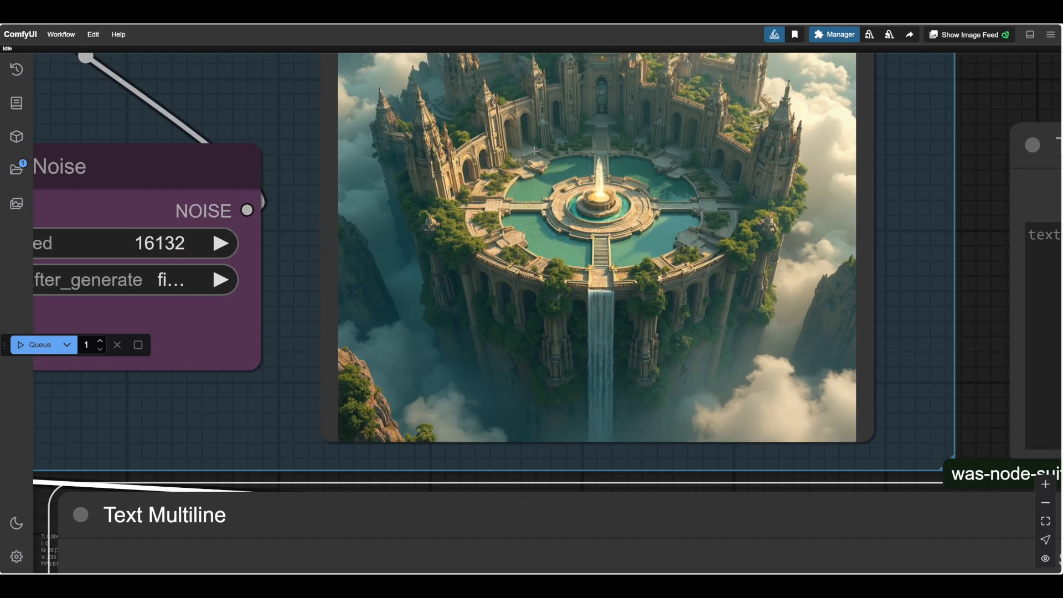
scroll(535, 151, "down", 3)
left_click_drag(820, 293, 830, 201)
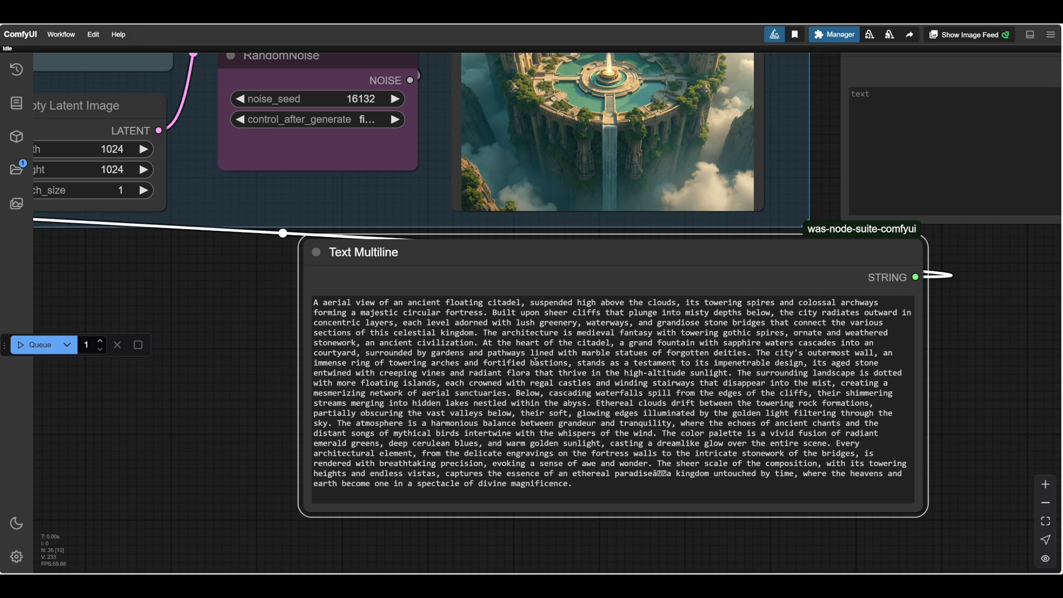
left_click_drag(526, 354, 752, 356)
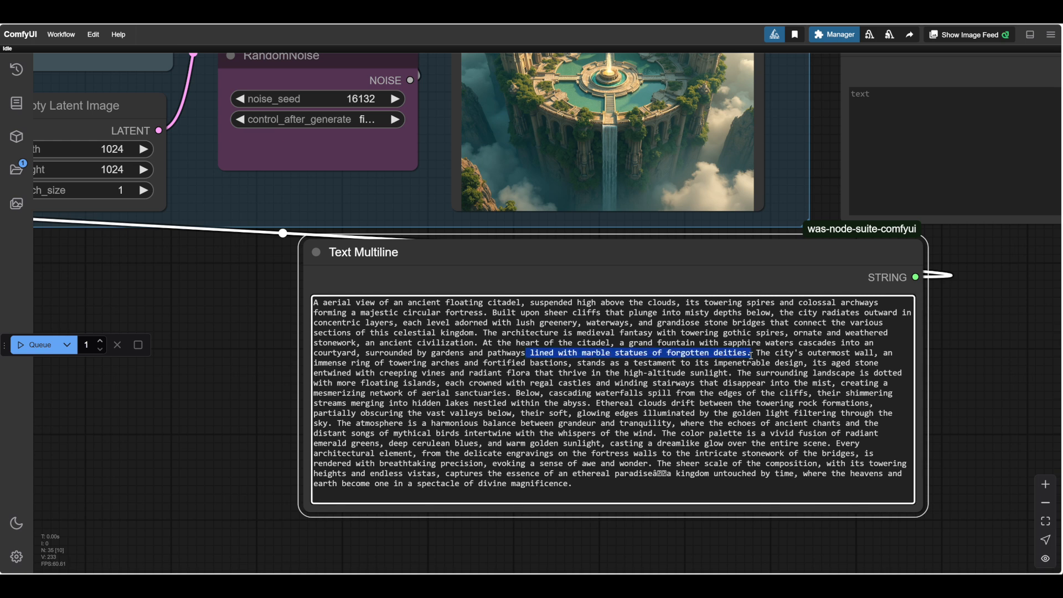
key("BackSpace")
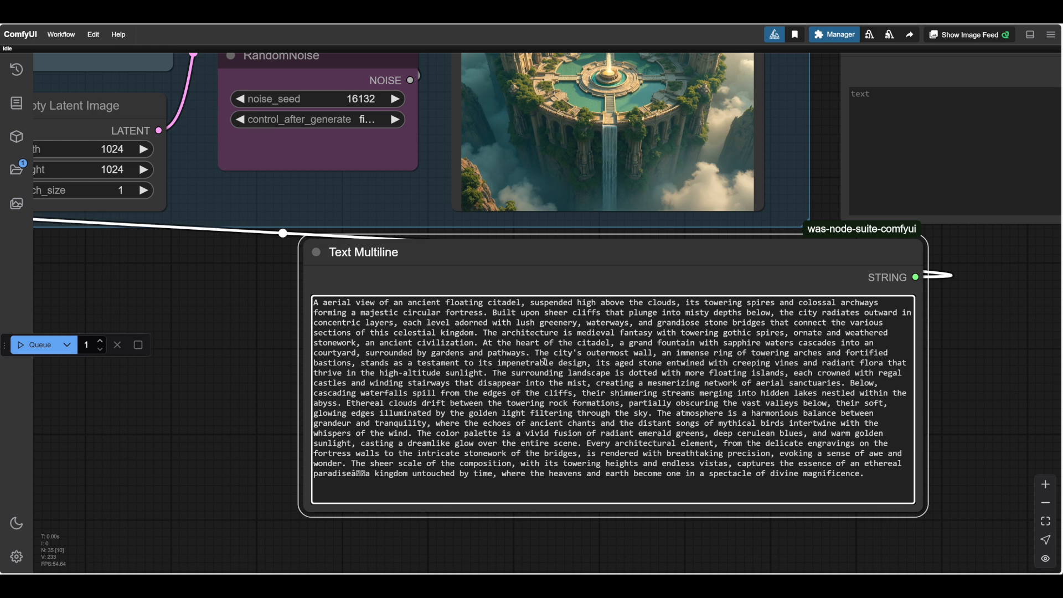
End the outermost wall sentence at "fortified bastions.", cutting the clauses about its impenetrable design, creeping vines and flora.
left_click_drag(353, 364, 488, 375)
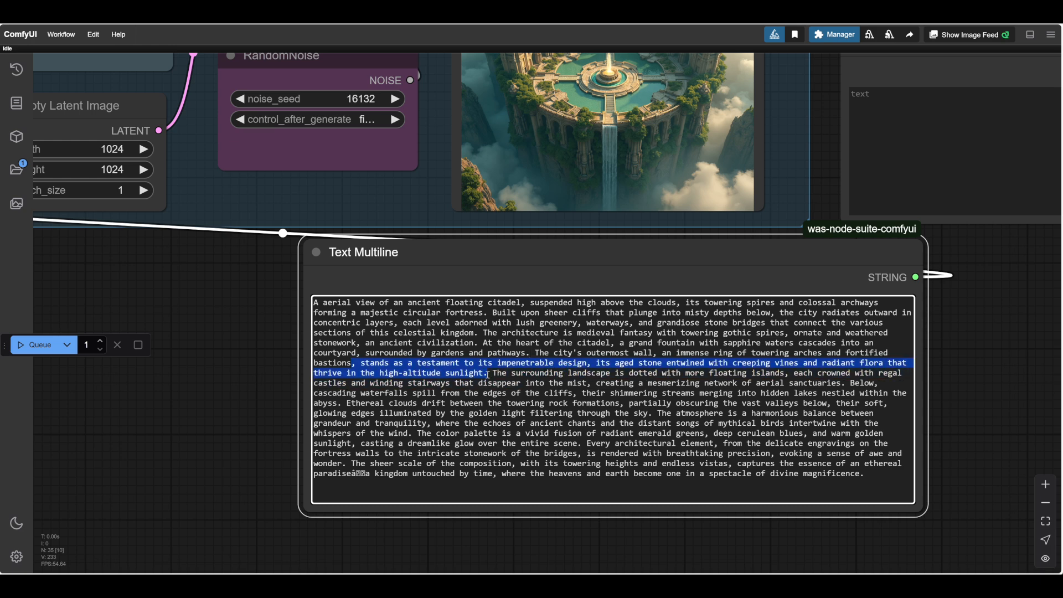
key("BackSpace")
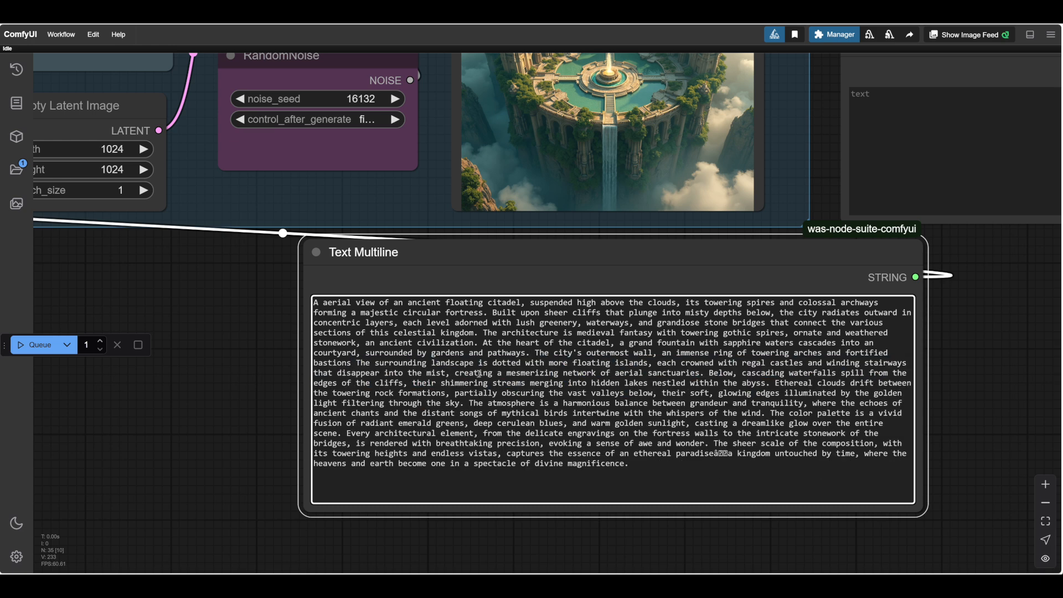
type(".")
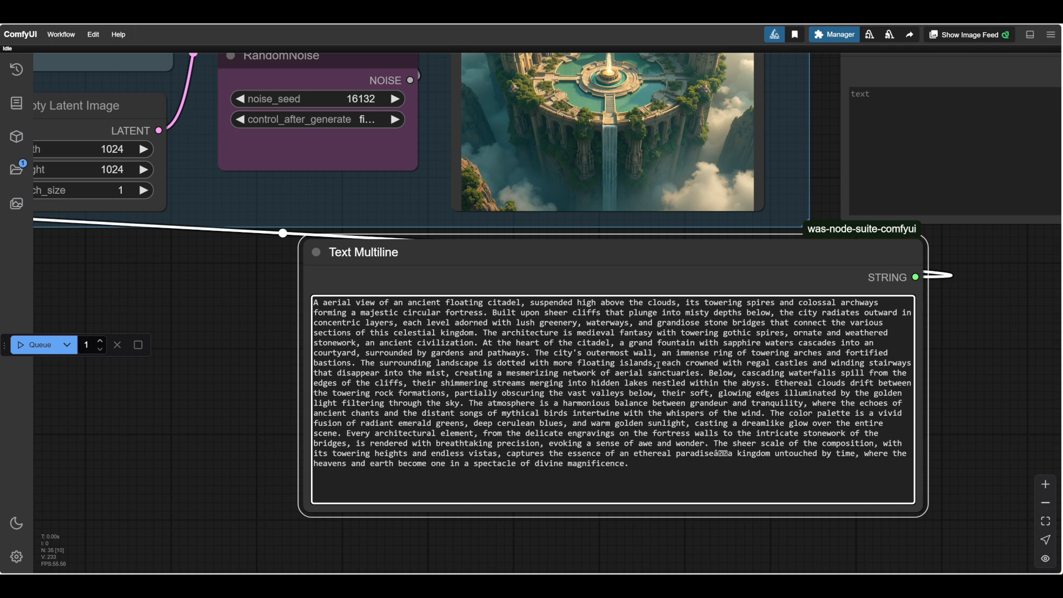
Delete the phrase "each crowned with regal castles and winding stairways" after "floating islands".
left_click_drag(985, 284, 974, 220)
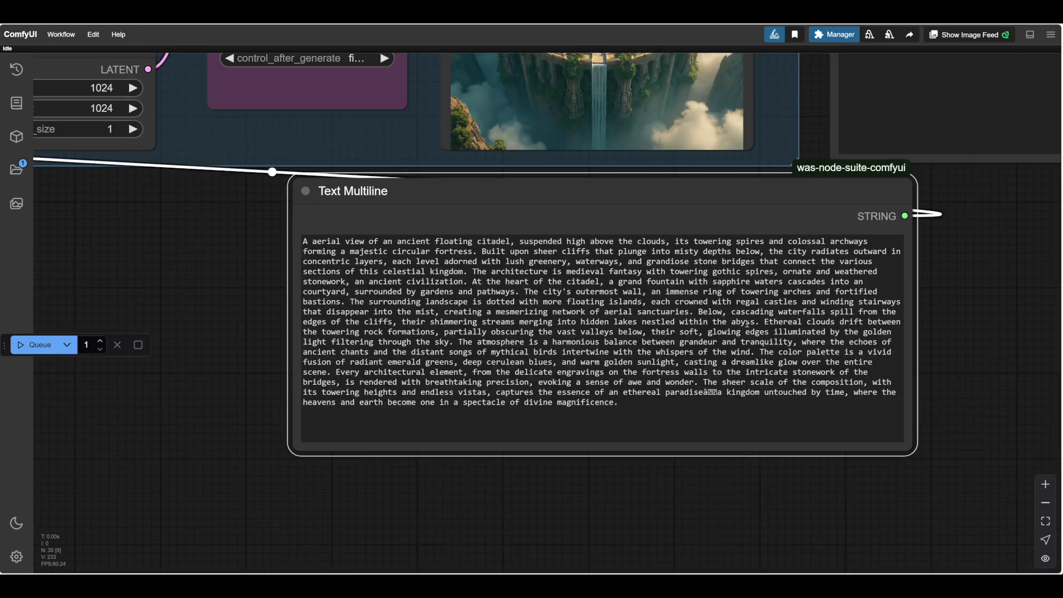
scroll(727, 314, "up", 2)
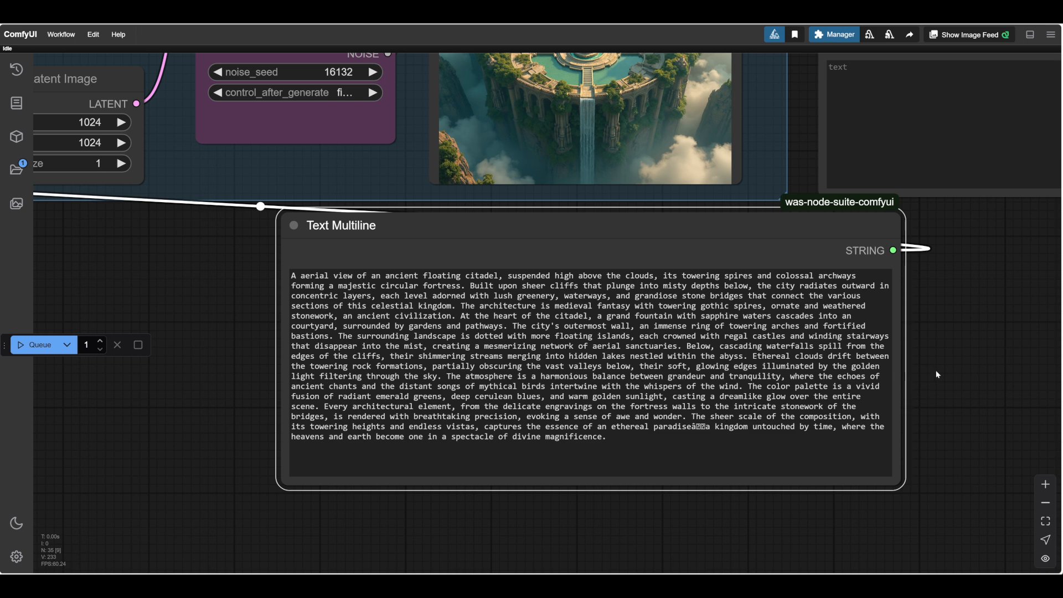
scroll(937, 375, "up", 1)
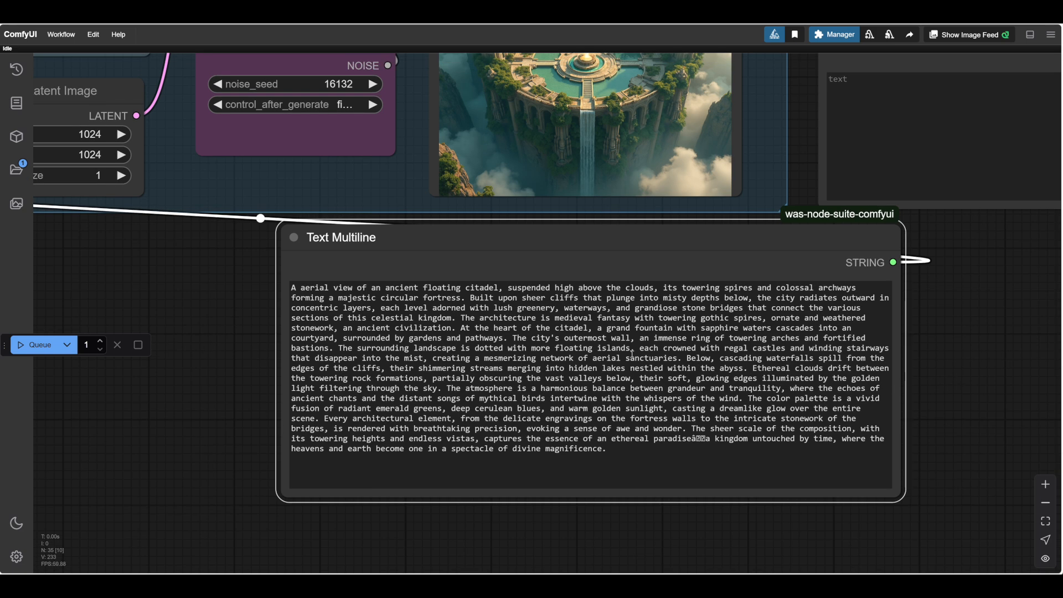
left_click_drag(632, 355, 857, 348)
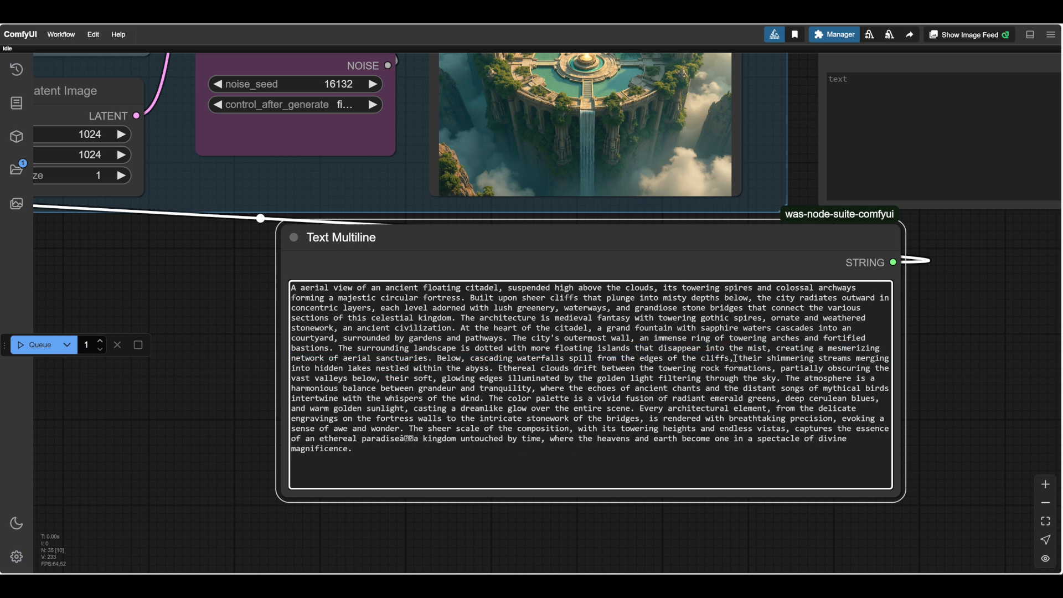
Rewrite the text after "disappear into the mist" as ", cascading waterfalls spill from the edges of the cliffs, clouds drift", dropping the sanctuaries and shimmering streams.
left_click_drag(767, 350, 433, 360)
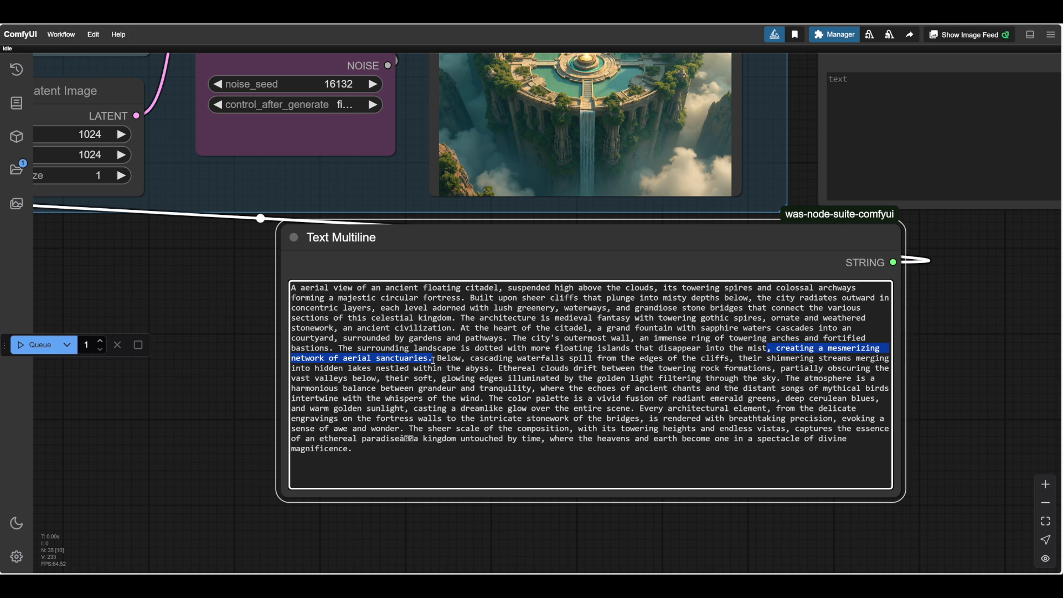
left_click_drag(434, 360, 470, 358)
key("BackSpace")
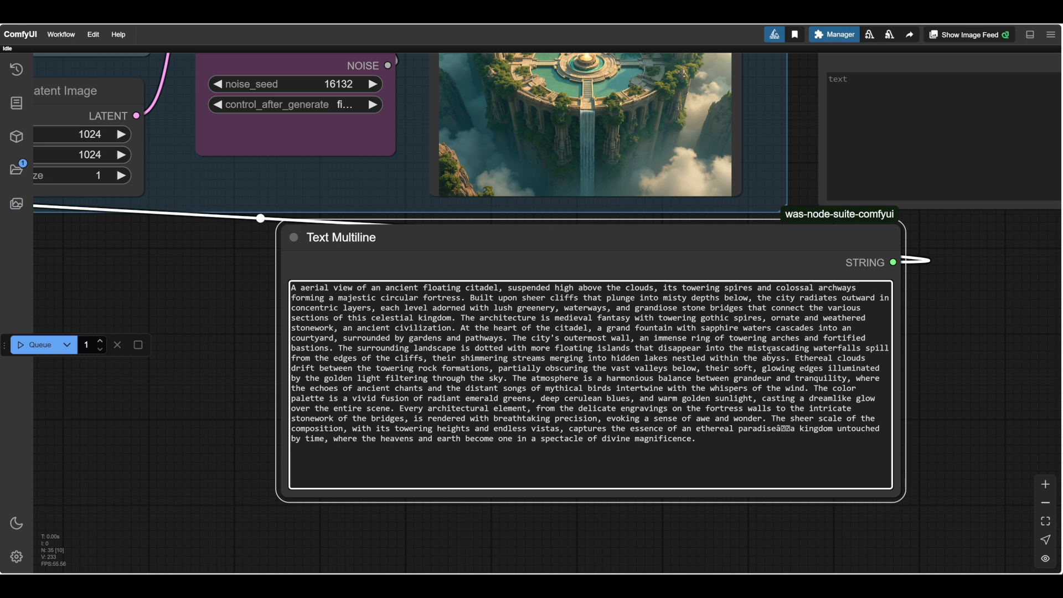
type(",")
left_click_drag(460, 358, 294, 368)
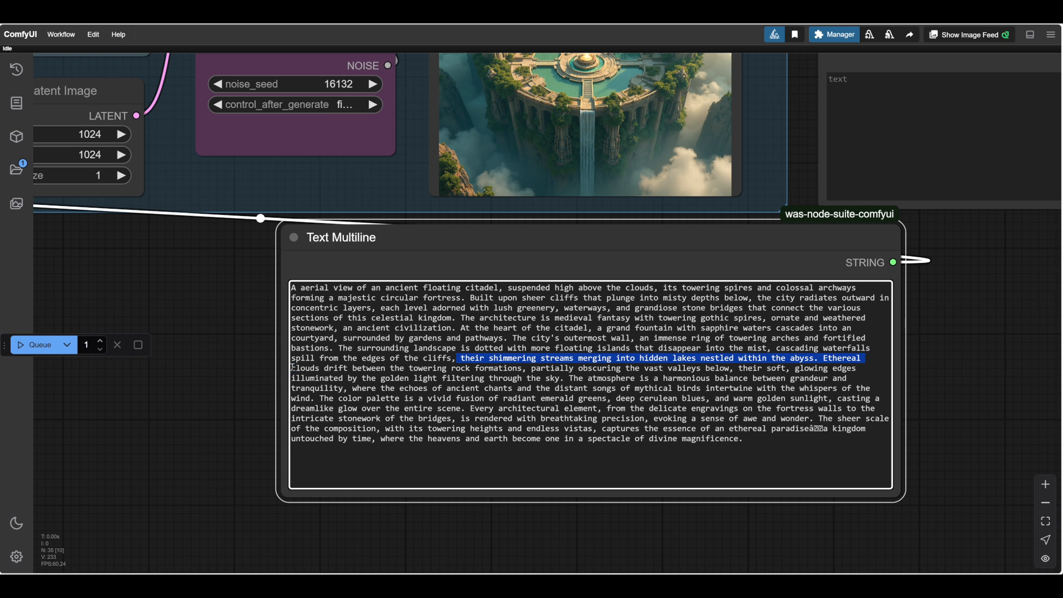
key("BackSpace")
Shorten the cloud and lighting text to "clouds drift between the towering rock formations. Illuminated by the golden light.".
left_click_drag(692, 359, 443, 370)
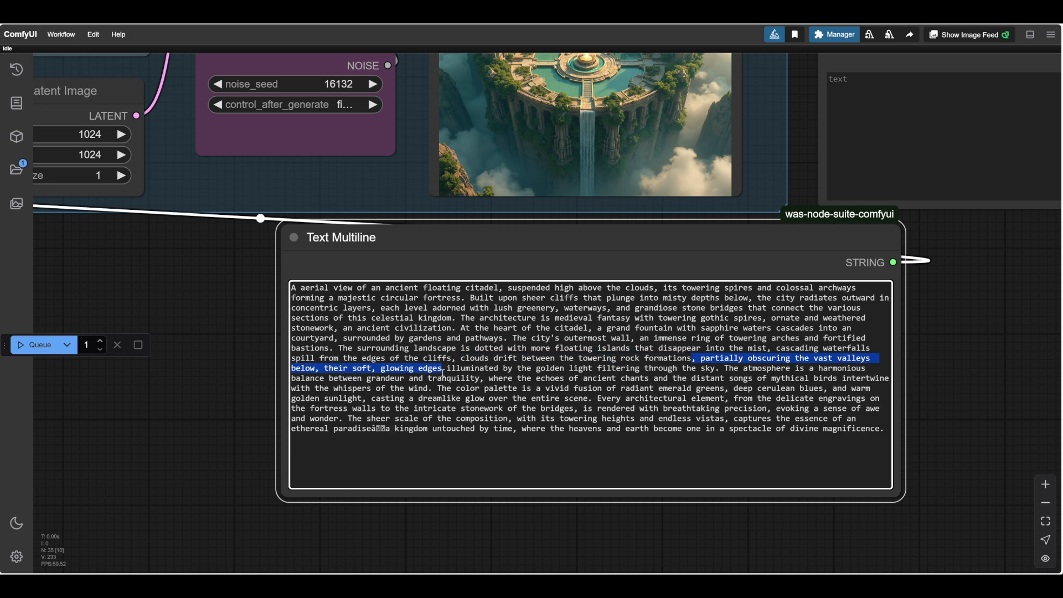
key("BackSpace")
type(".")
key("Right")
key("Delete")
type("I")
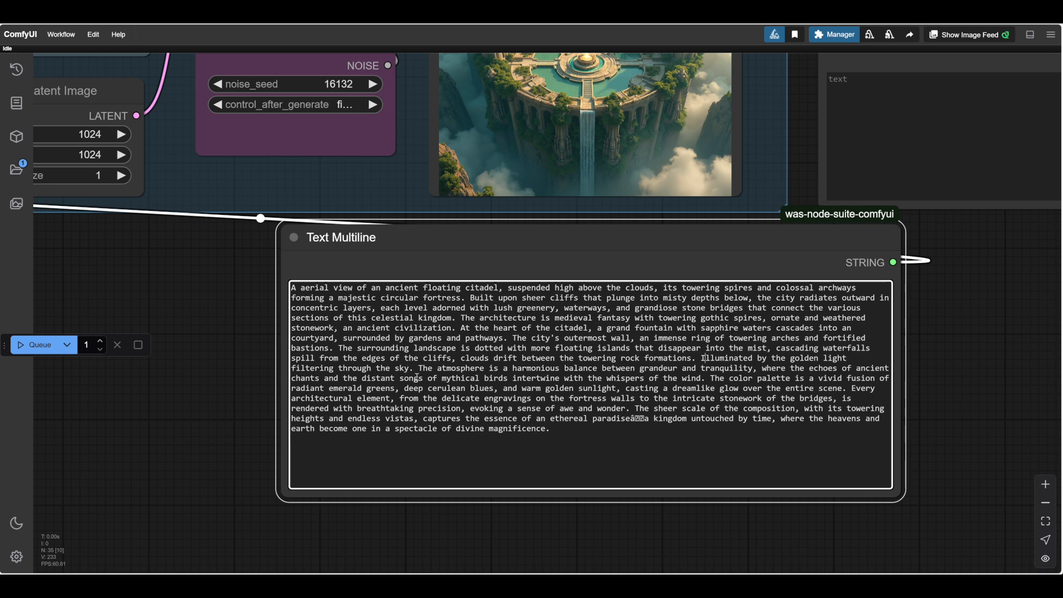
left_click_drag(413, 370, 294, 368)
key("BackSpace")
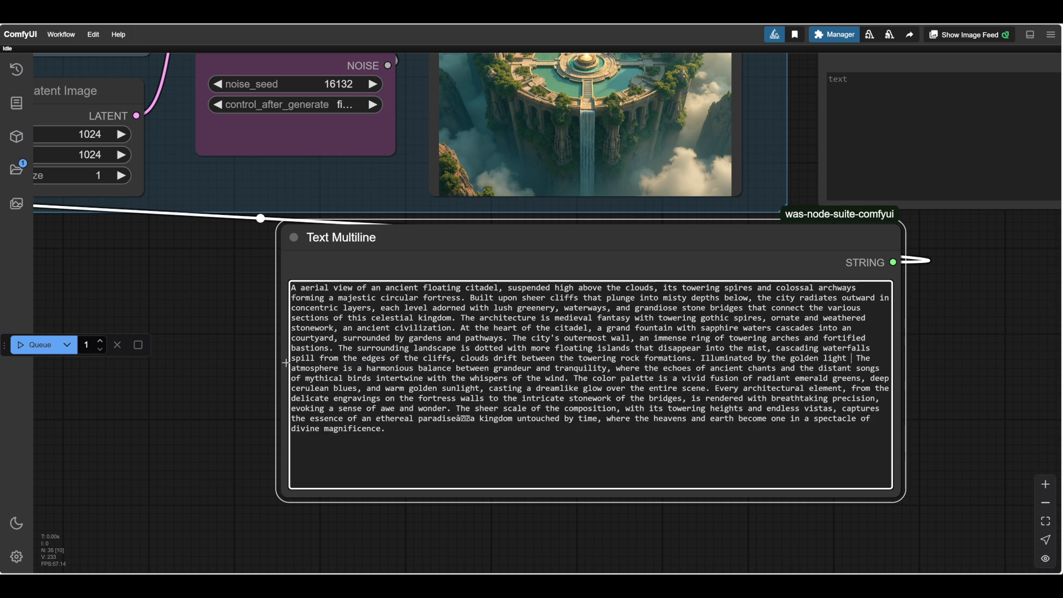
type(".")
Delete the atmosphere sentence and reduce the ending to "The color palette is emerald greens, deep cerulean blues, and warm golden sunlight.".
left_click_drag(853, 359, 572, 380)
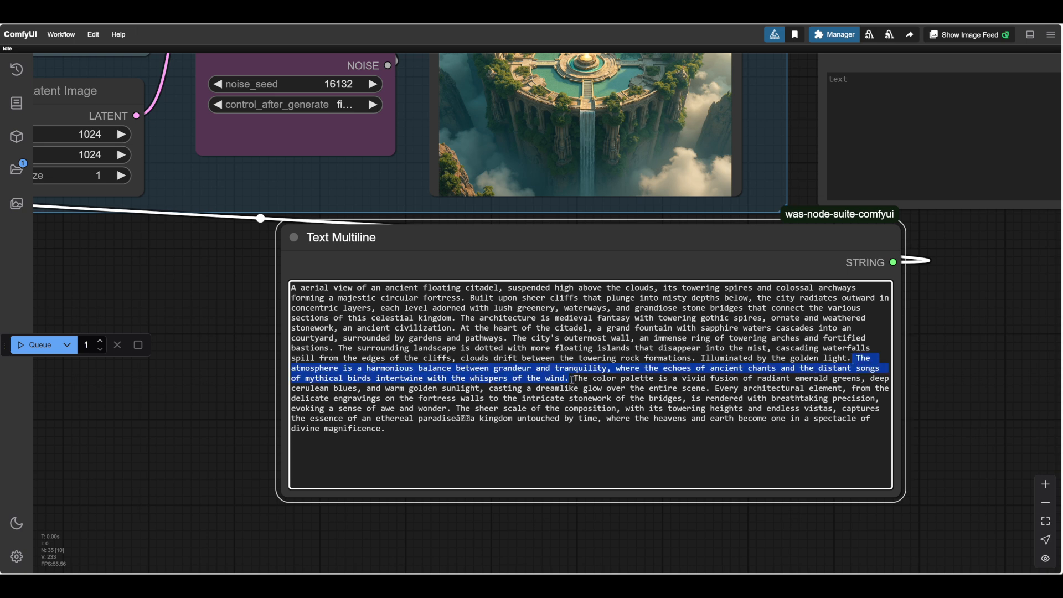
key("BackSpace")
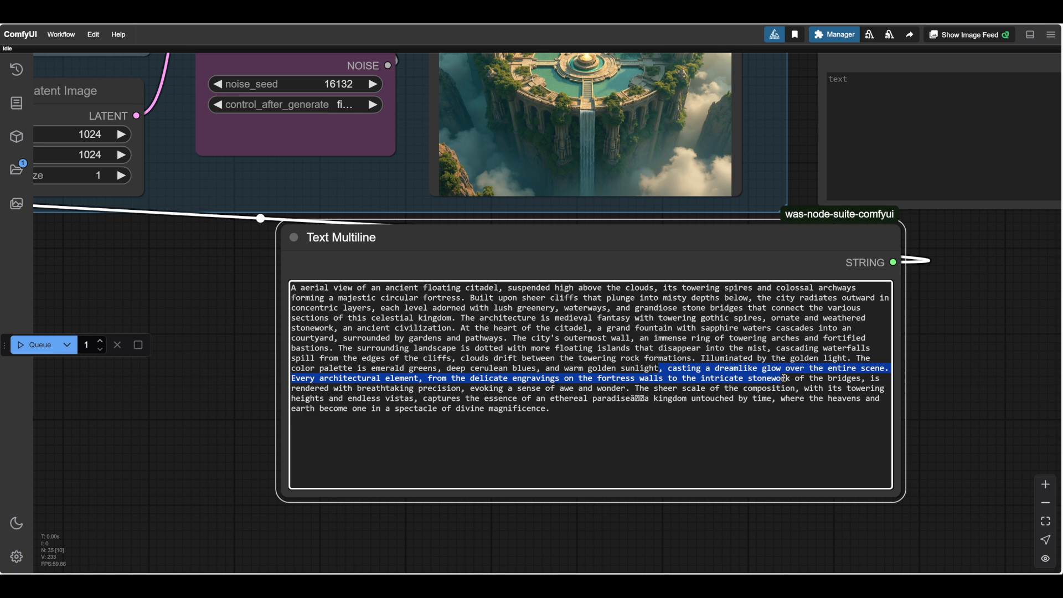
left_click_drag(784, 378, 659, 414)
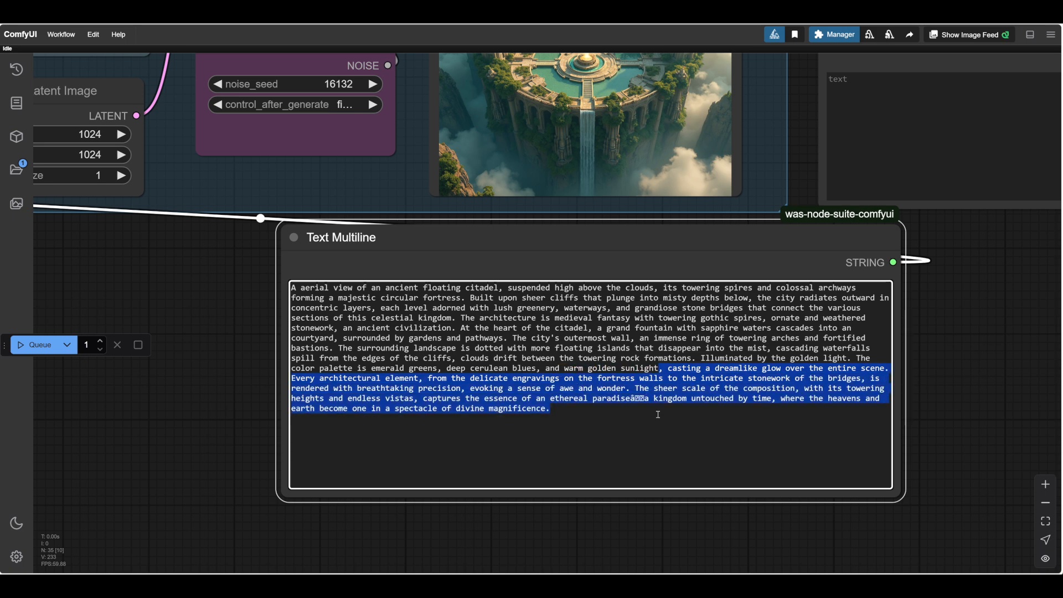
key("Delete")
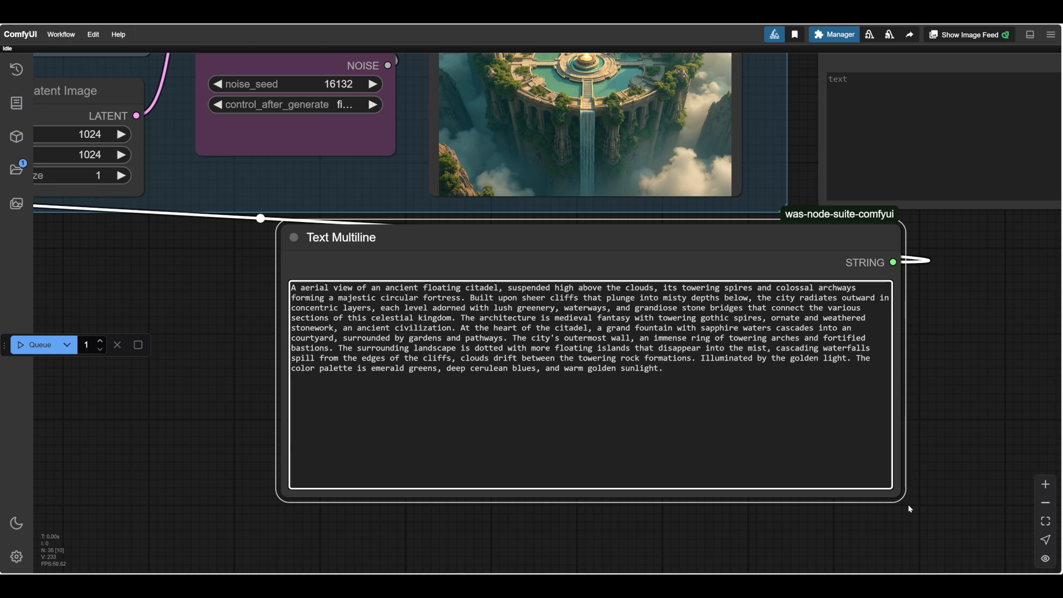
Shrink the prompt's Text Multiline node to fit the shortened text and reposition it beneath the Save Image node.
left_click_drag(897, 494, 921, 405)
left_click_drag(643, 236, 581, 248)
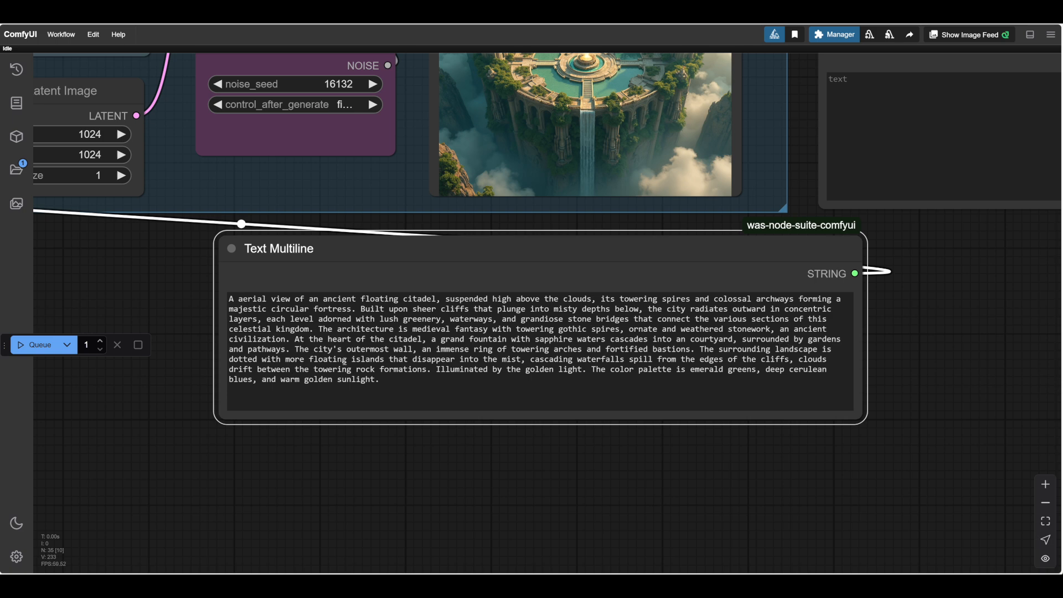
scroll(519, 465, "down", 1)
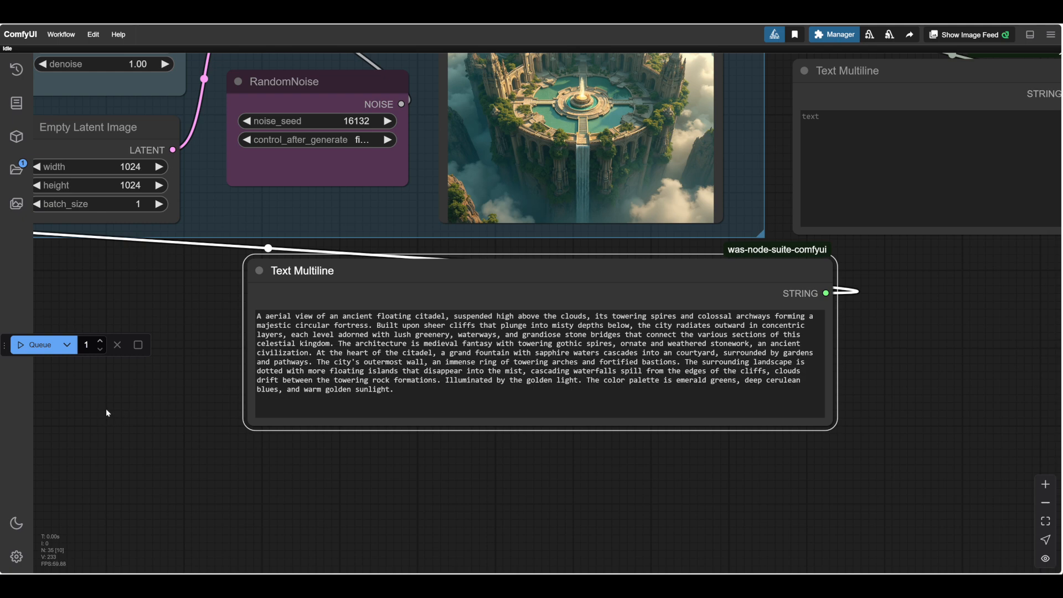
Generate the citadel image from the shortened prompt and examine the result in the Save Image node.
left_click_drag(147, 407, 113, 464)
scroll(131, 424, "up", 1)
scroll(131, 424, "down", 1)
left_click_drag(131, 424, 155, 482)
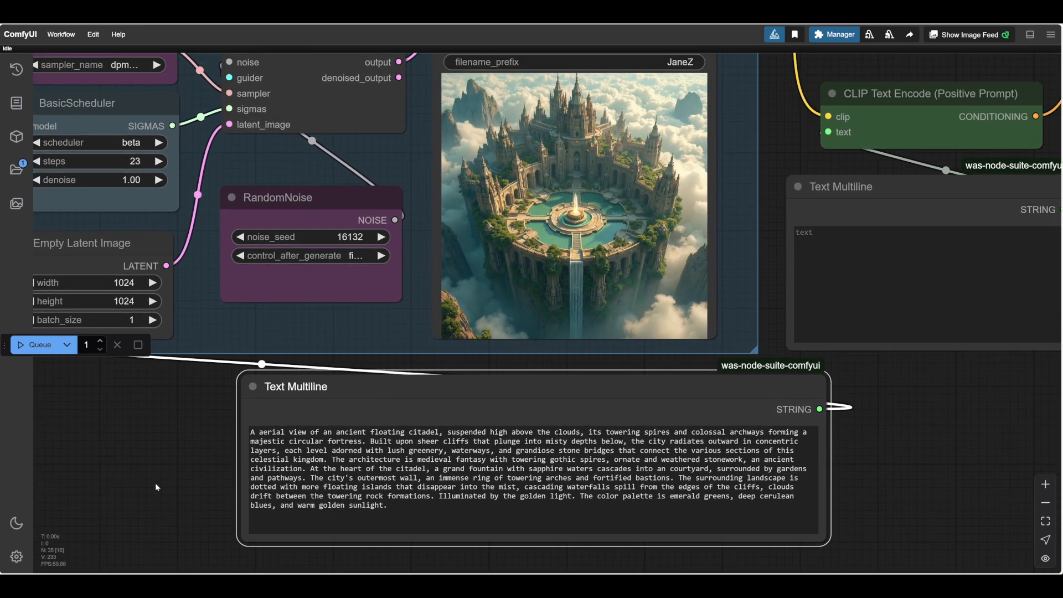
scroll(183, 449, "up", 3)
left_click_drag(184, 449, 123, 502)
scroll(141, 516, "down", 1)
scroll(141, 516, "down", 3)
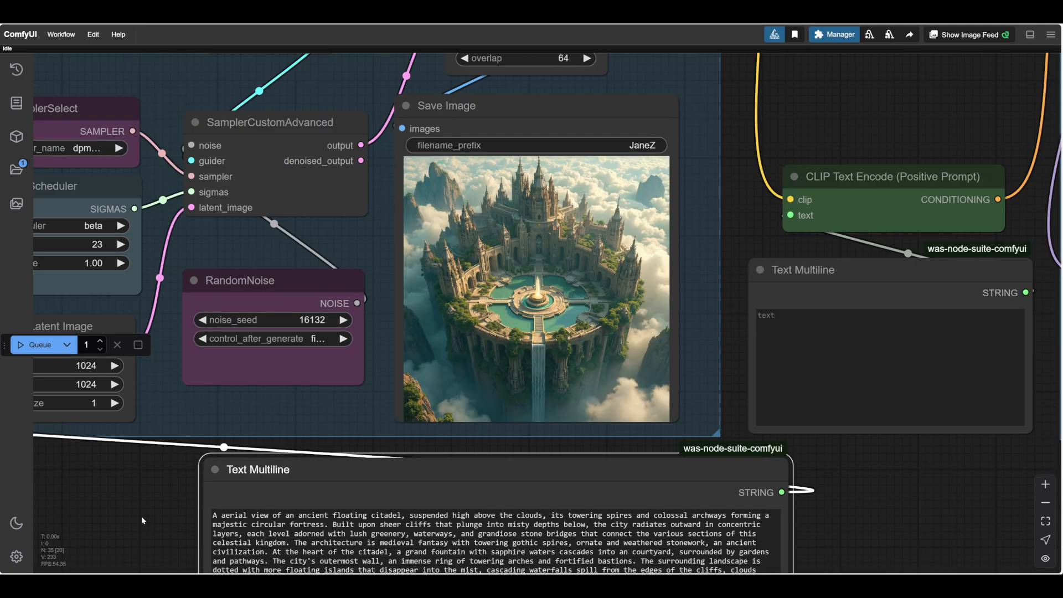
scroll(103, 455, "up", 2)
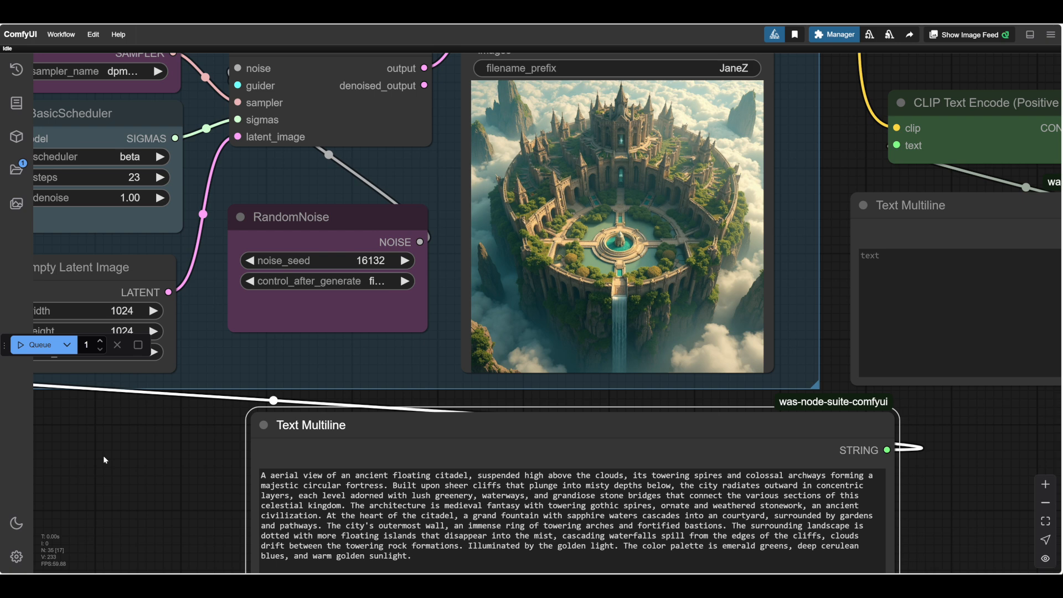
End the layers sentence at "lush greenery.", deleting the waterways and the stone bridges of the celestial kingdom.
left_click_drag(192, 480, 180, 447)
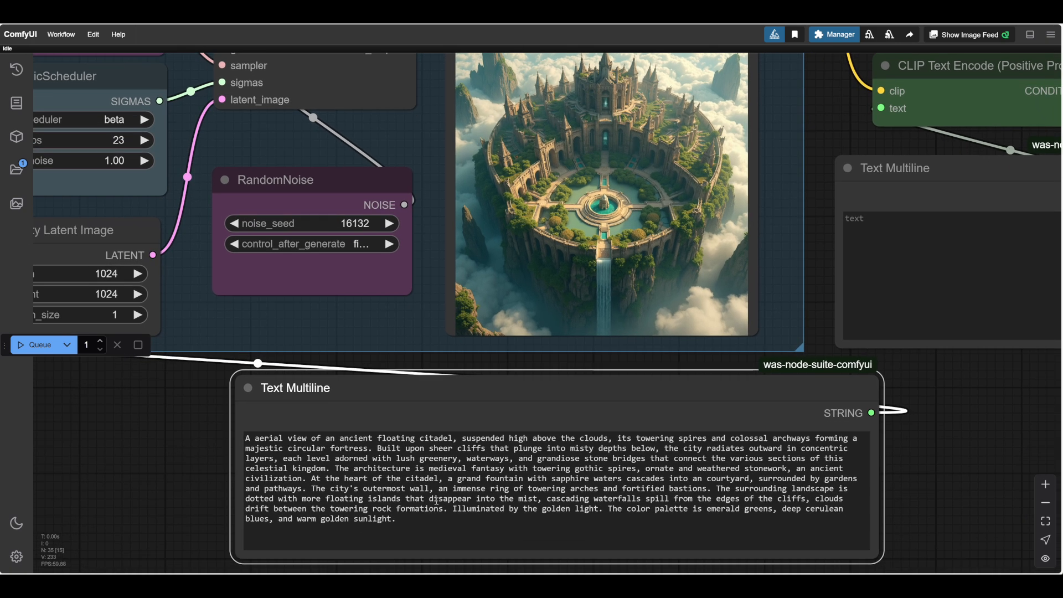
left_click_drag(524, 458, 336, 468)
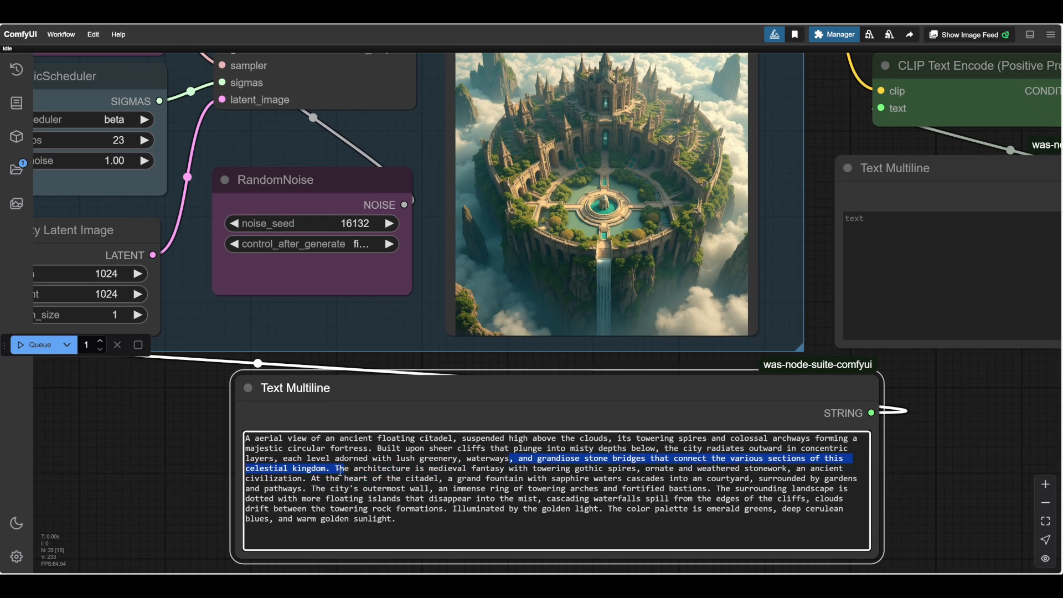
key("BackSpace")
left_click_drag(513, 459, 463, 459)
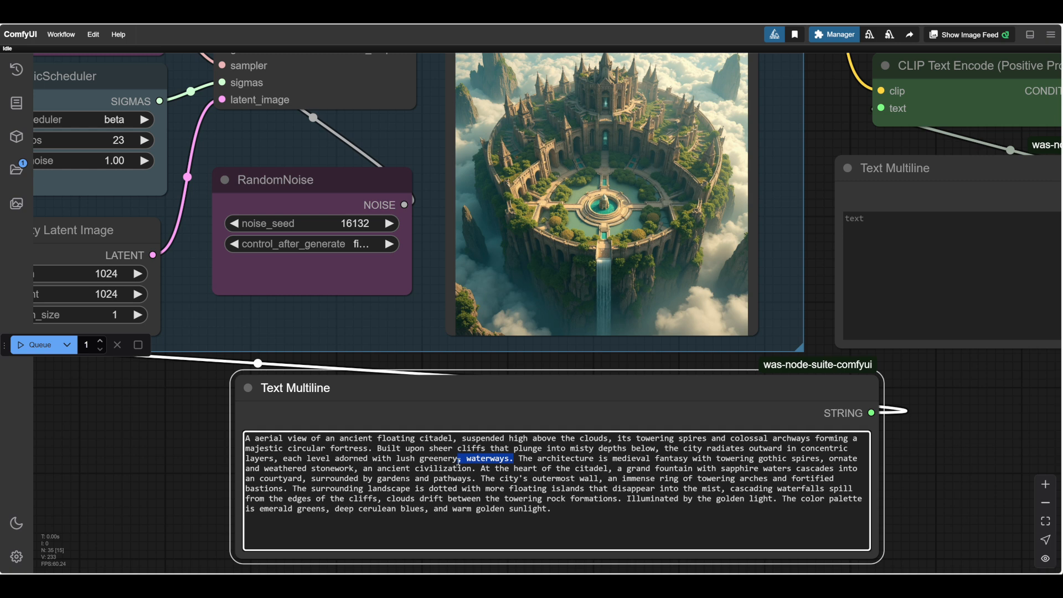
key("BackSpace")
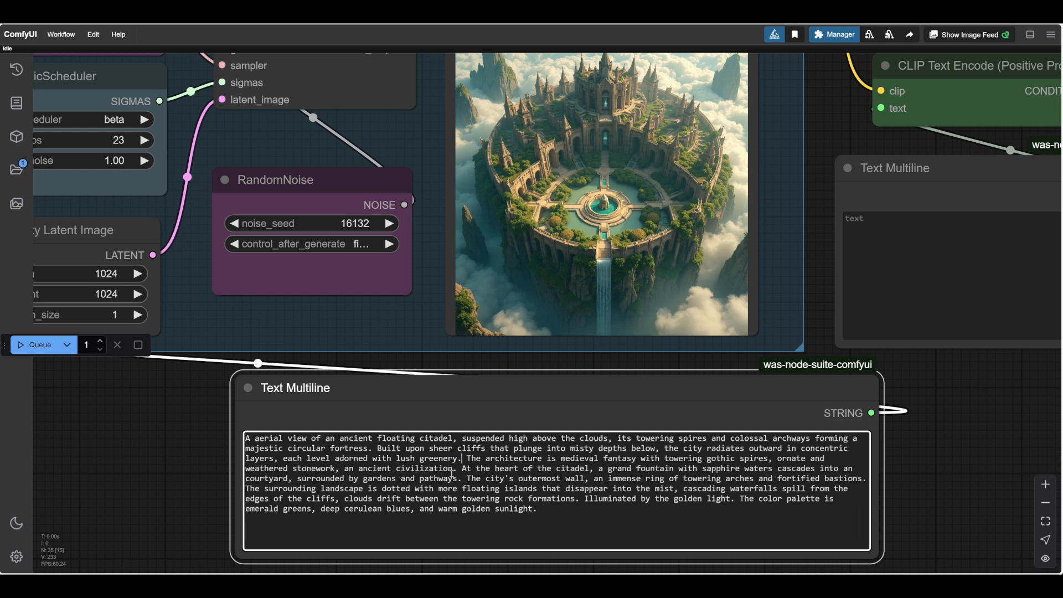
Delete "an ancient civilization" and shorten the fountain text to "a grand fountain in a courtyard".
left_click_drag(453, 469, 337, 471)
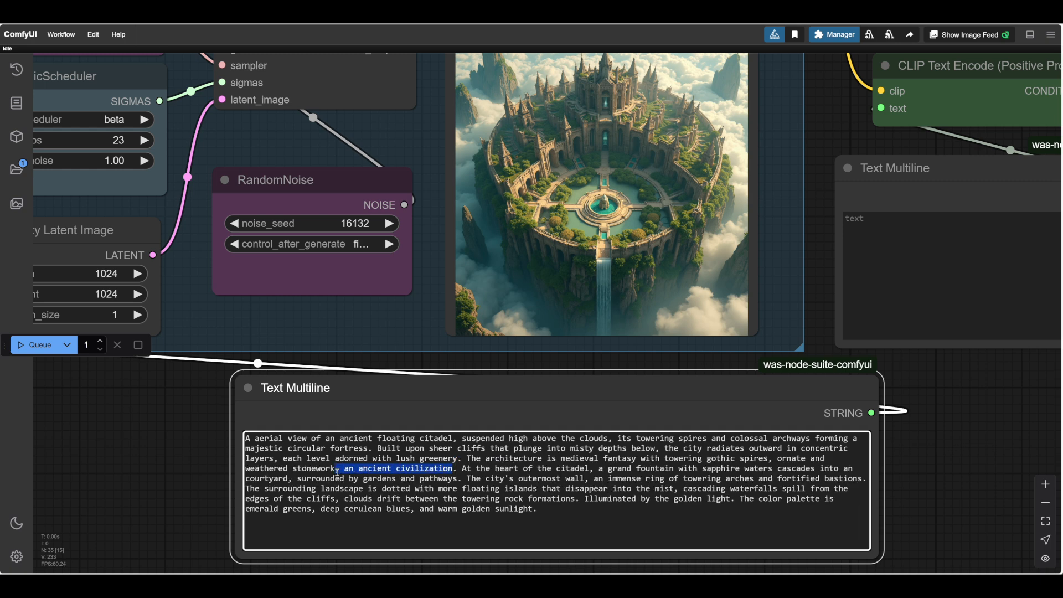
key("BackSpace")
left_click_drag(627, 469, 590, 470)
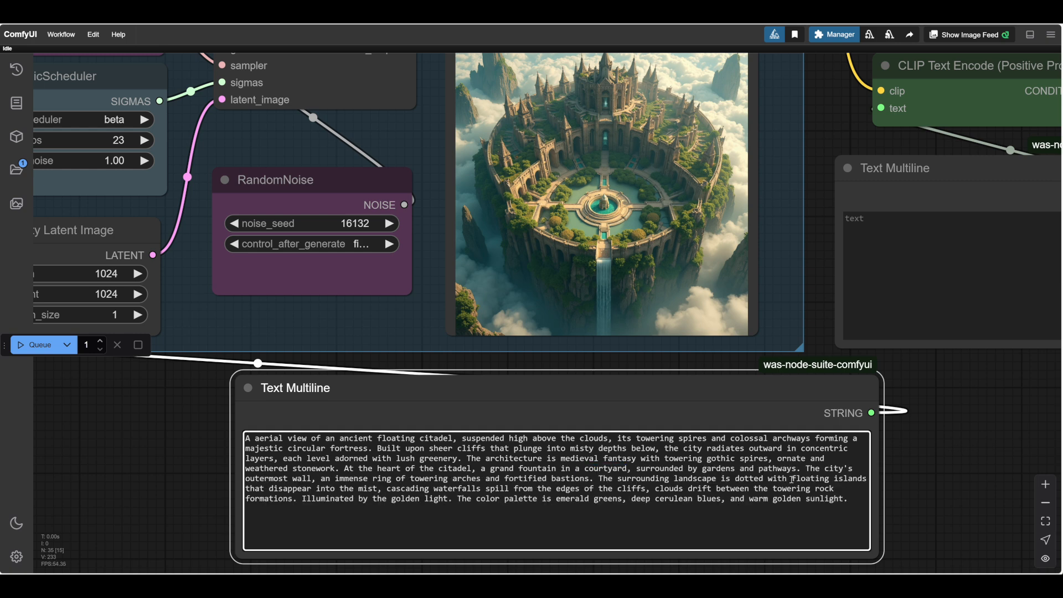
Insert "misty" before "floating islands" and delete "that disappear into the mist".
left_click(793, 480)
type("misty")
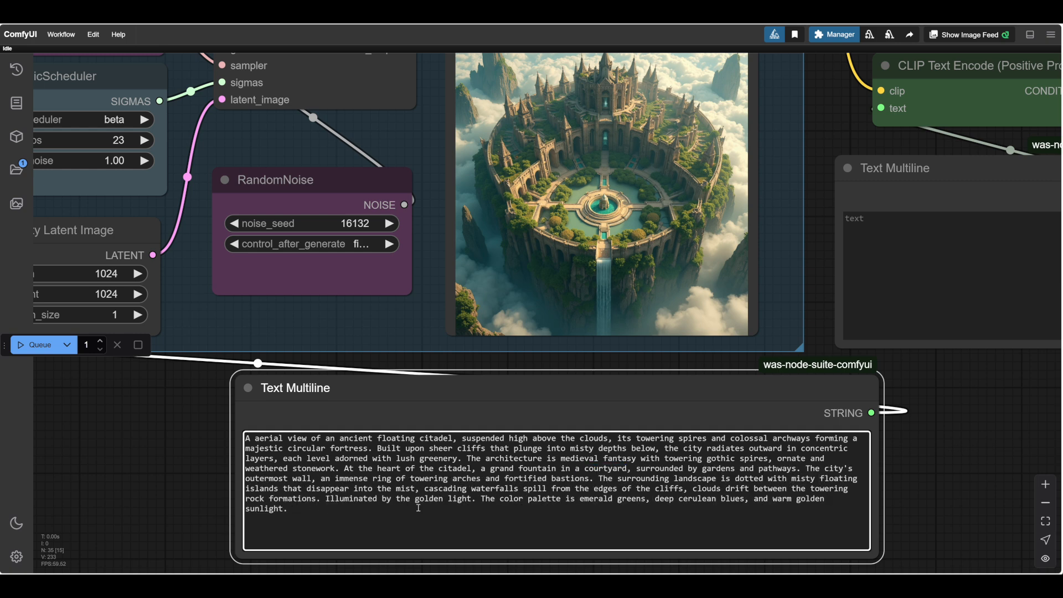
left_click_drag(416, 488, 284, 490)
key("BackSpace")
key("BackSpace")
Reduce the prompt's closing sentences to "Golden light. Emerald greens, cerulean blues, and warm sunlight.".
left_click_drag(416, 499, 304, 499)
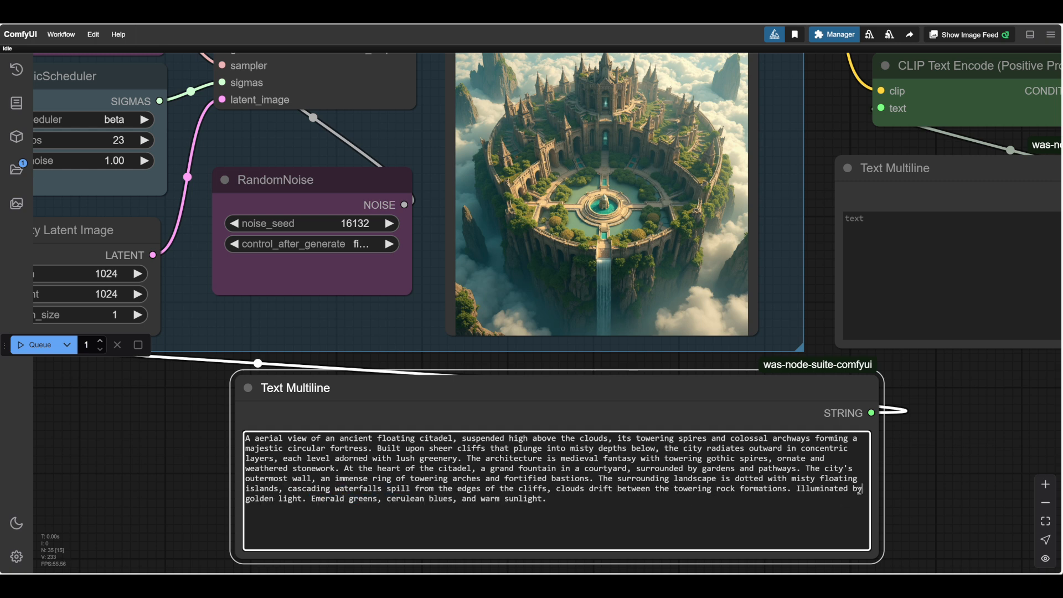
left_click_drag(862, 490, 797, 489)
key("BackSpace")
key("Delete")
key("Delete")
type("G")
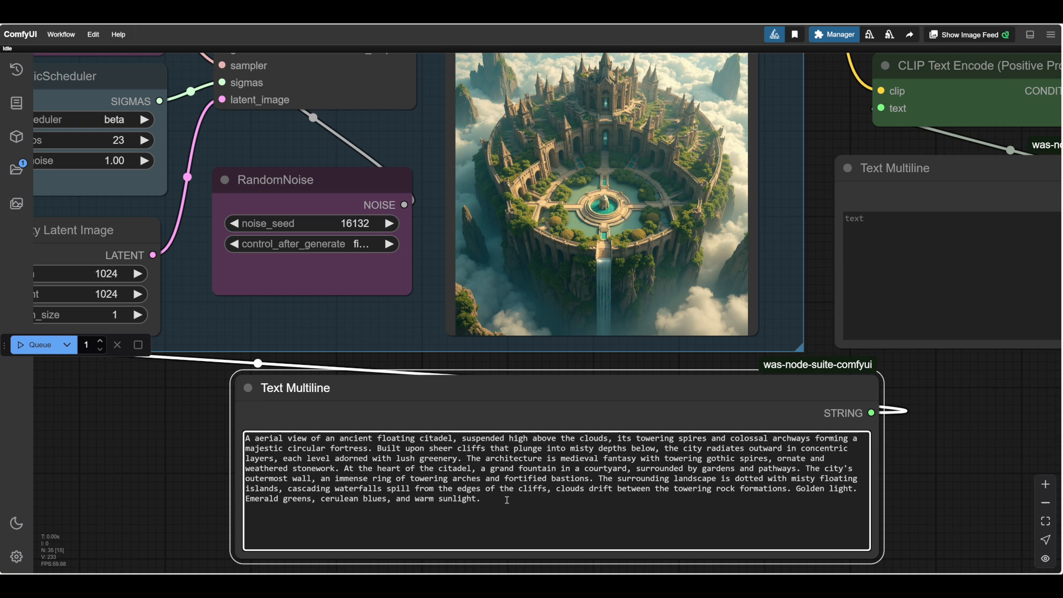
left_click(507, 501)
Generate the image from the trimmed citadel prompt and examine the result alongside the prompt text.
left_click(37, 345)
scroll(174, 425, "down", 2)
left_click_drag(175, 424, 622, 383)
scroll(621, 383, "down", 4)
left_click_drag(525, 430, 526, 430)
left_click_drag(559, 354, 882, 369)
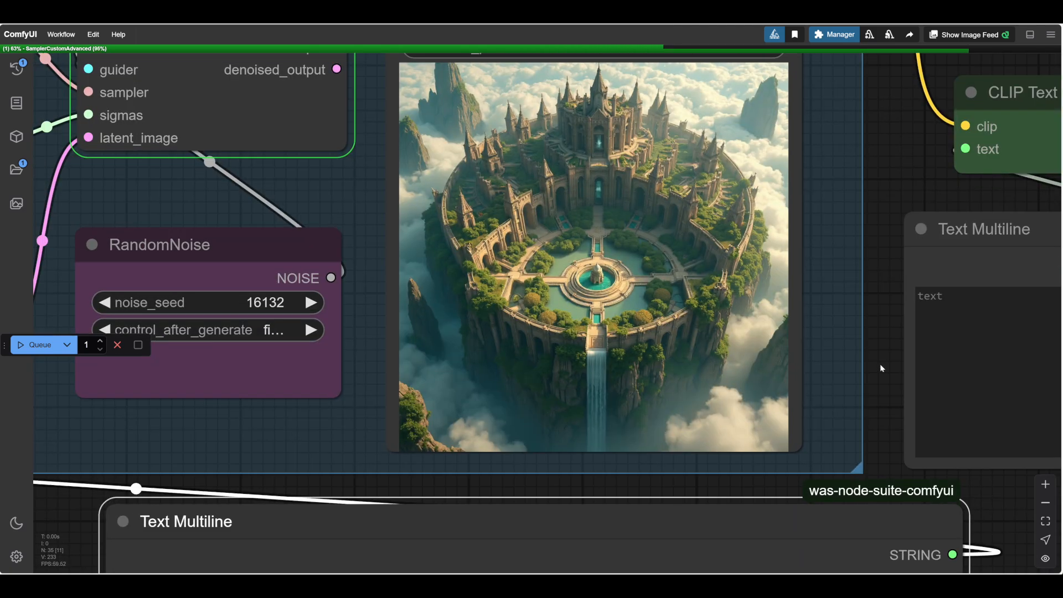
scroll(879, 364, "down", 3)
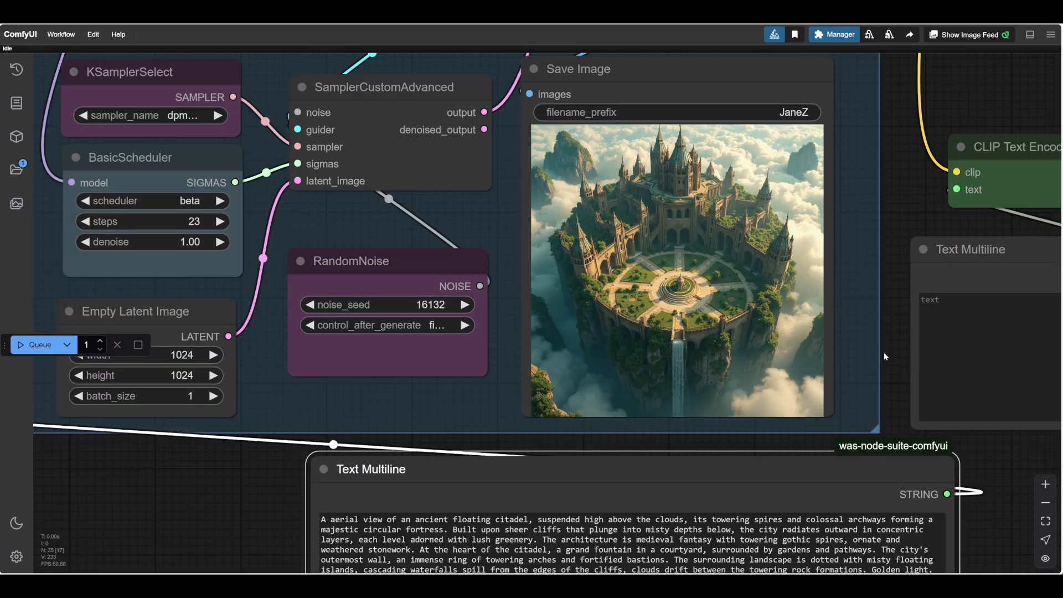
left_click_drag(996, 481, 955, 453)
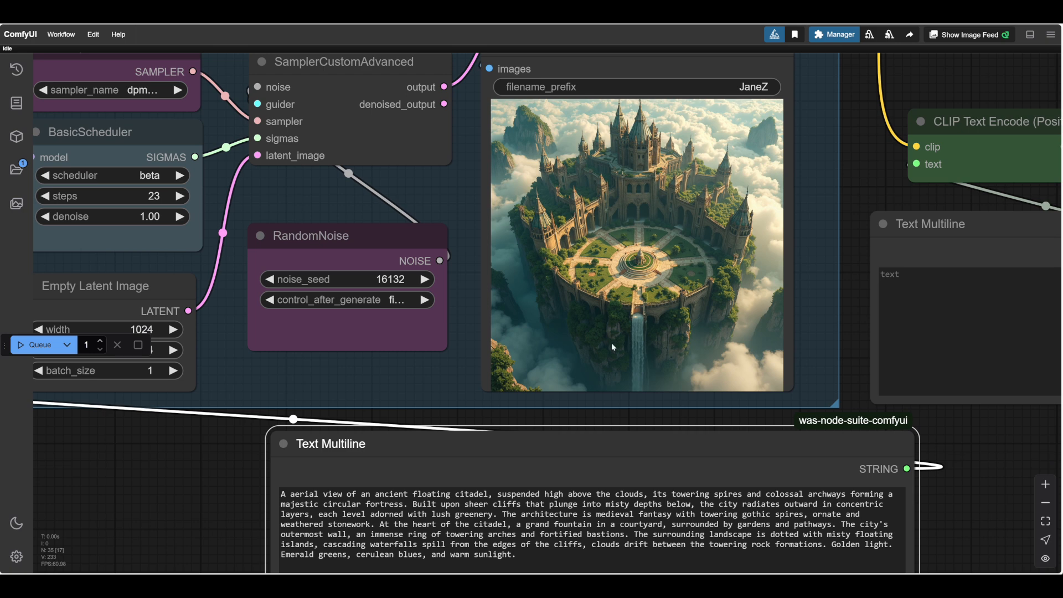
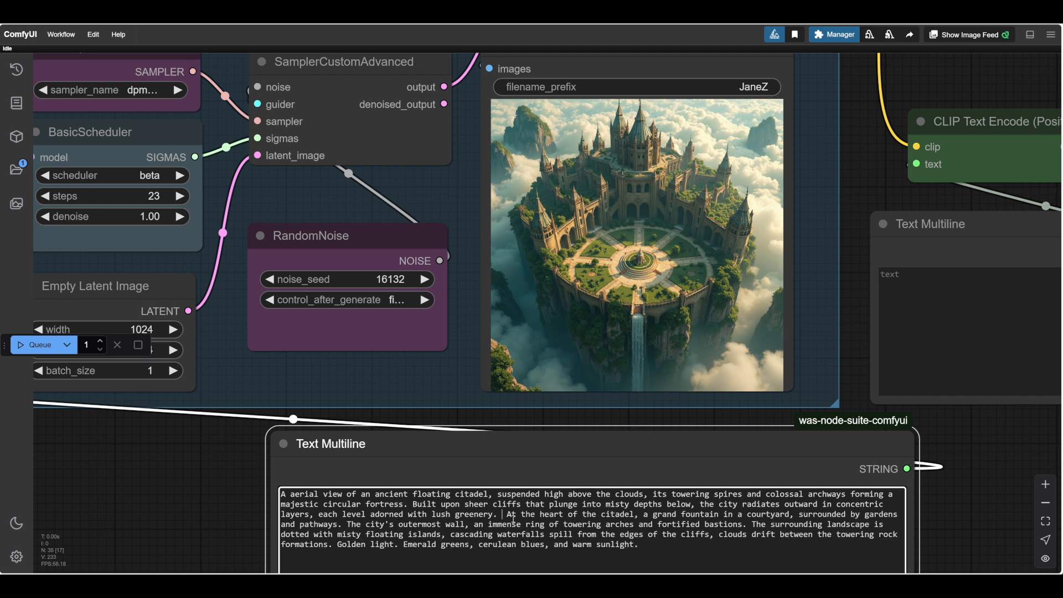
Remove the extra space before "At the heart of the citadel" and generate the image from the trimmed prompt.
key("BackSpace")
left_click(212, 501)
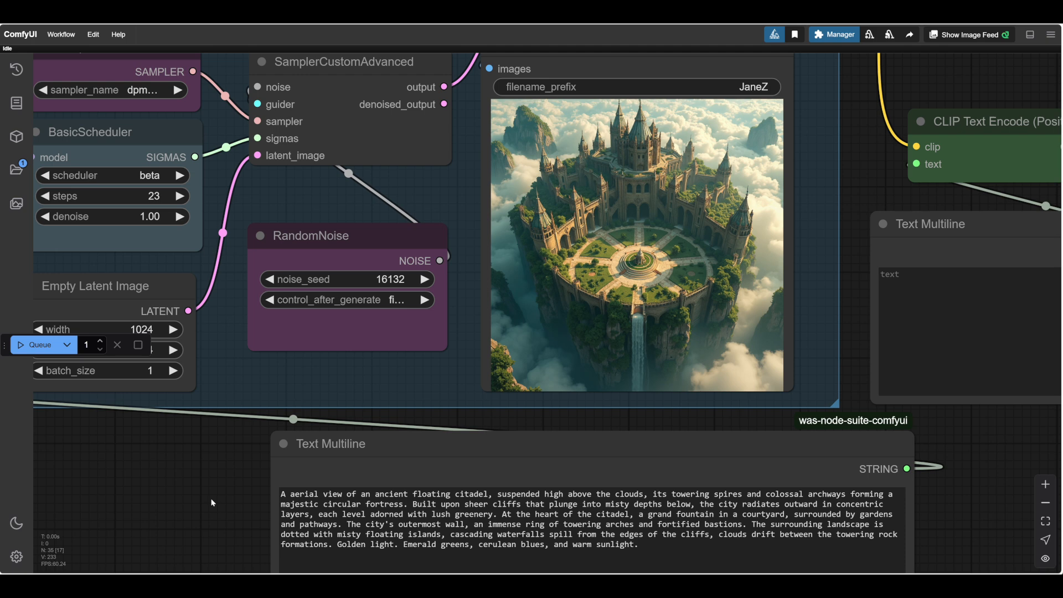
left_click(39, 346)
scroll(627, 122, "up", 3)
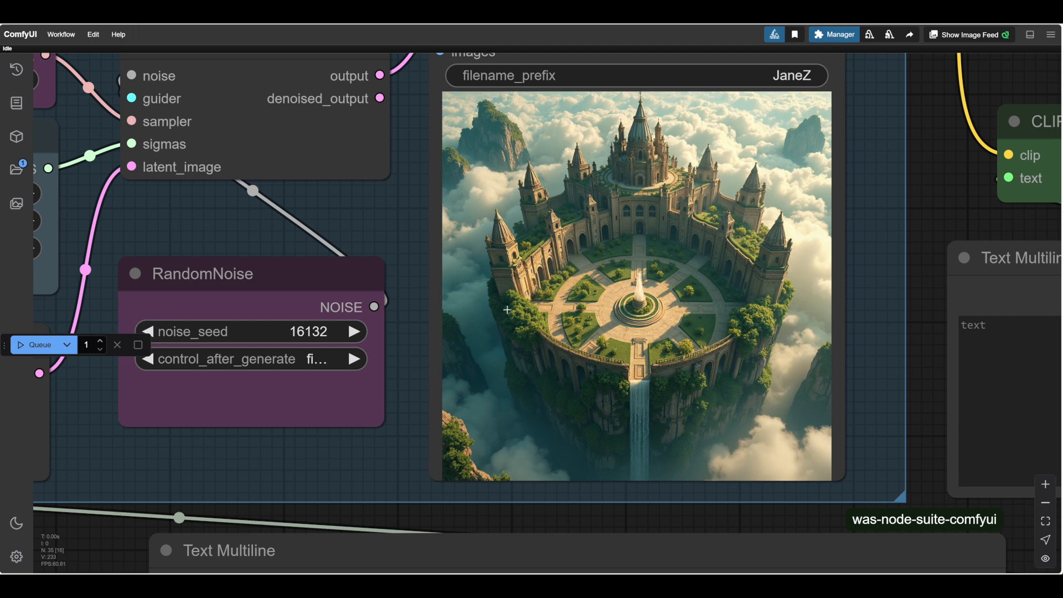
scroll(930, 360, "down", 1)
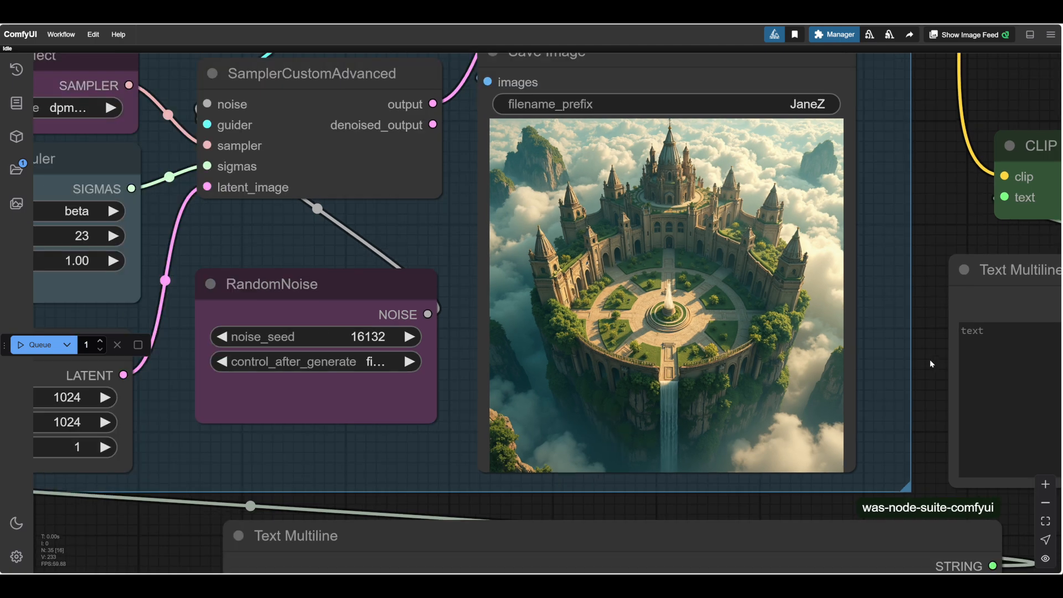
Replace "floating" with "baroque" in the opening sentence and insert "with domes, spires and palaces," after "citadel,".
left_click_drag(929, 359, 920, 248)
left_click_drag(917, 396, 909, 250)
left_click_drag(569, 540, 562, 543)
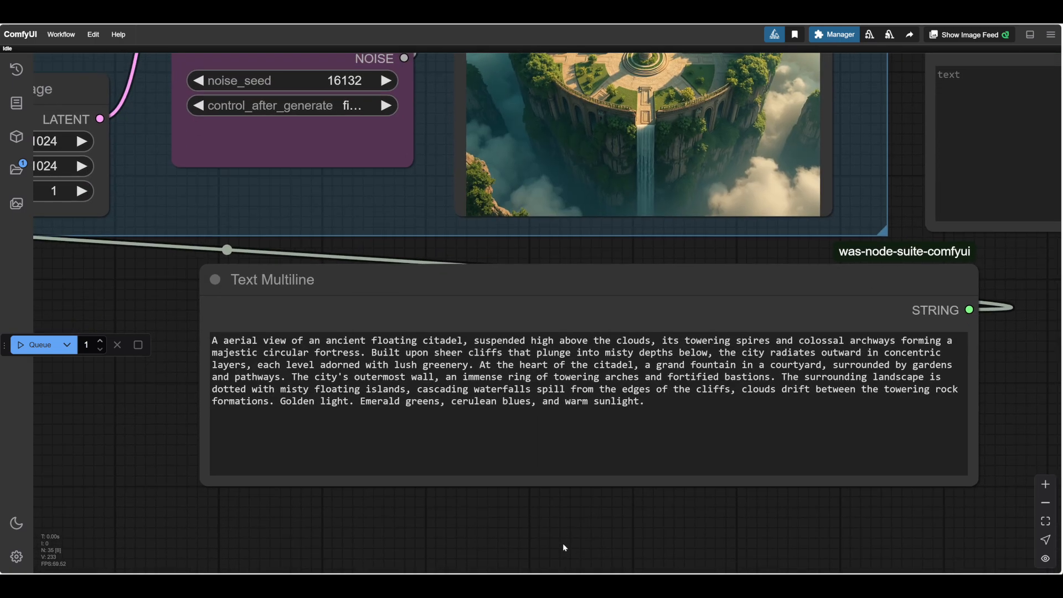
left_click_drag(634, 529, 615, 551)
left_click(343, 369)
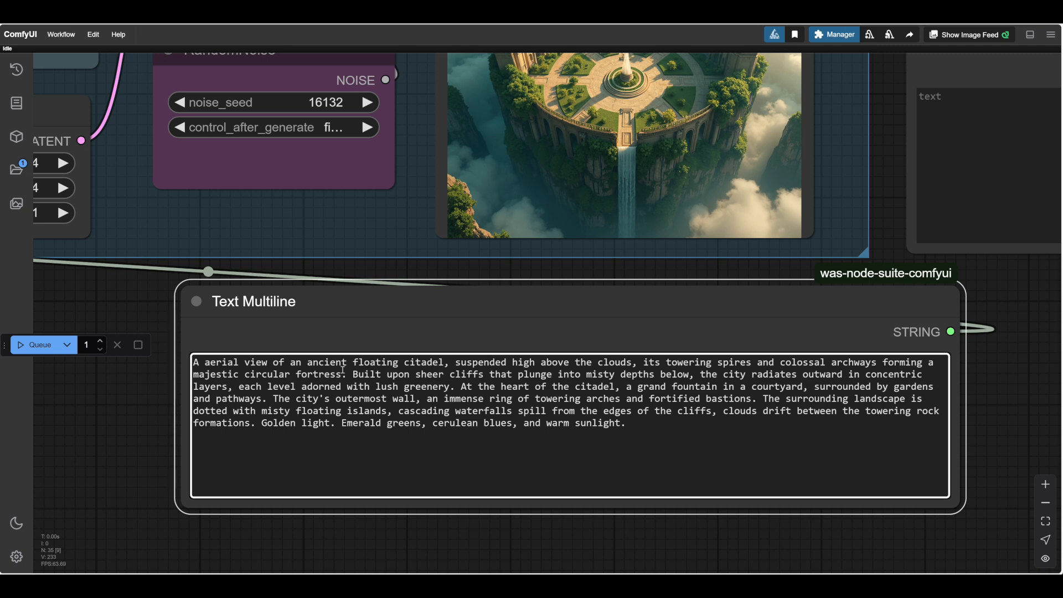
type("baroque")
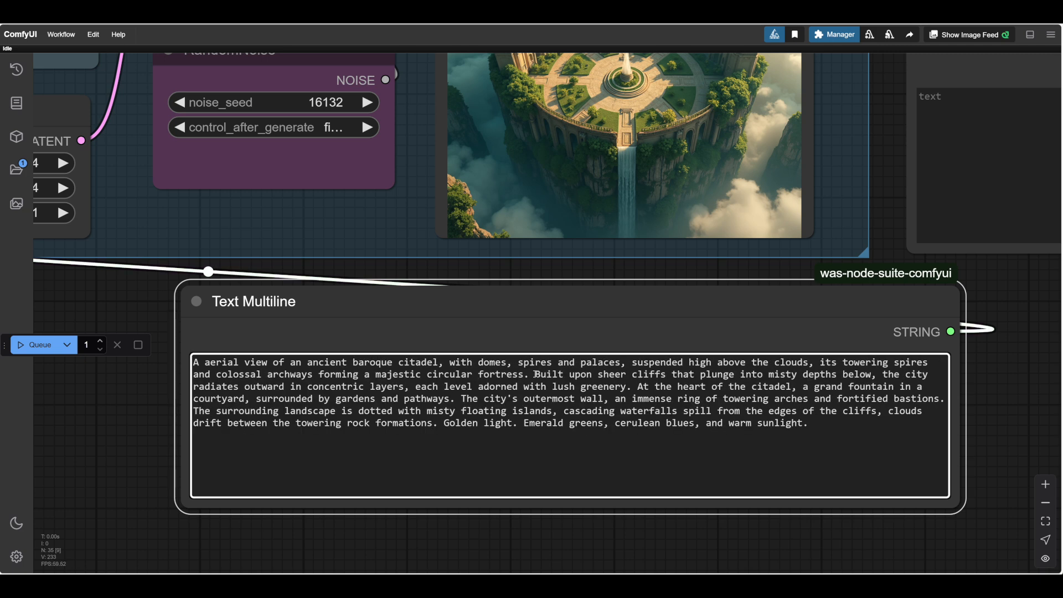
Move the sentence "The city's outermost wall, an immense ring of towering arches and fortified bastions." to directly after "majestic circular fortress.".
left_click(463, 399)
left_click_drag(463, 399, 944, 400)
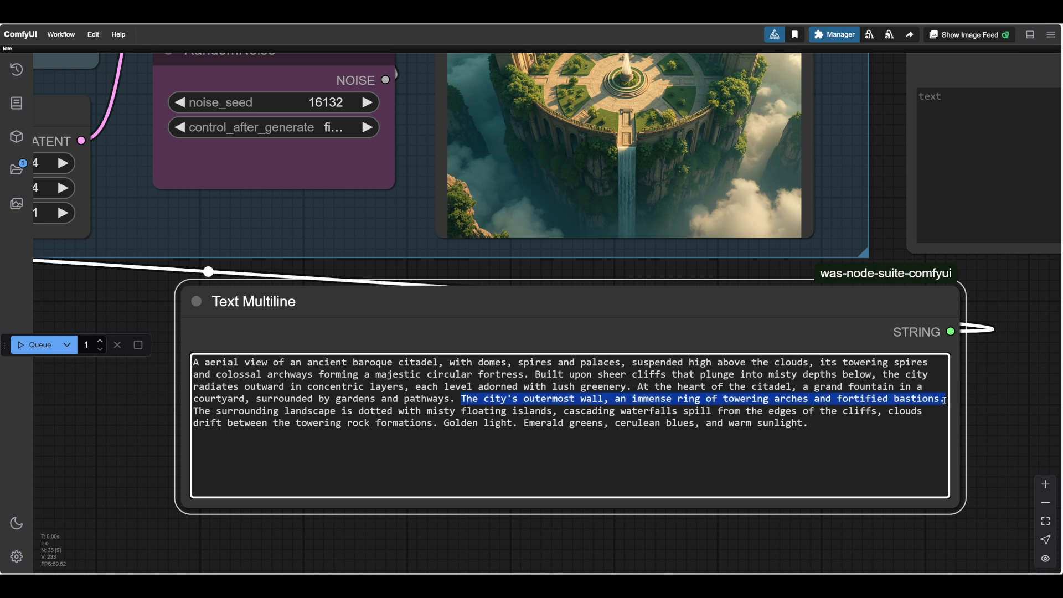
key("BackSpace")
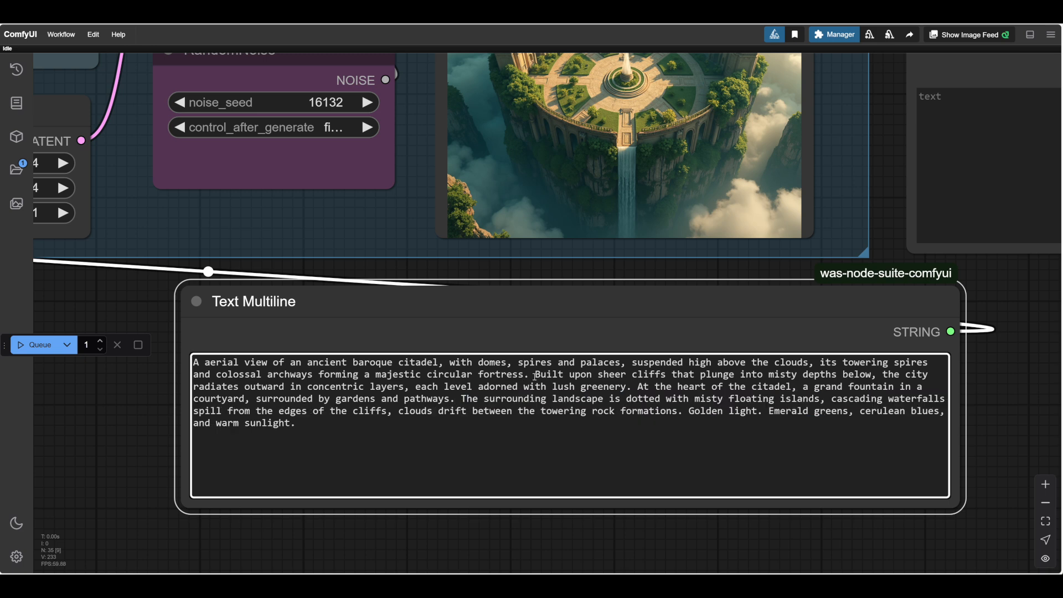
key("ctrl+z")
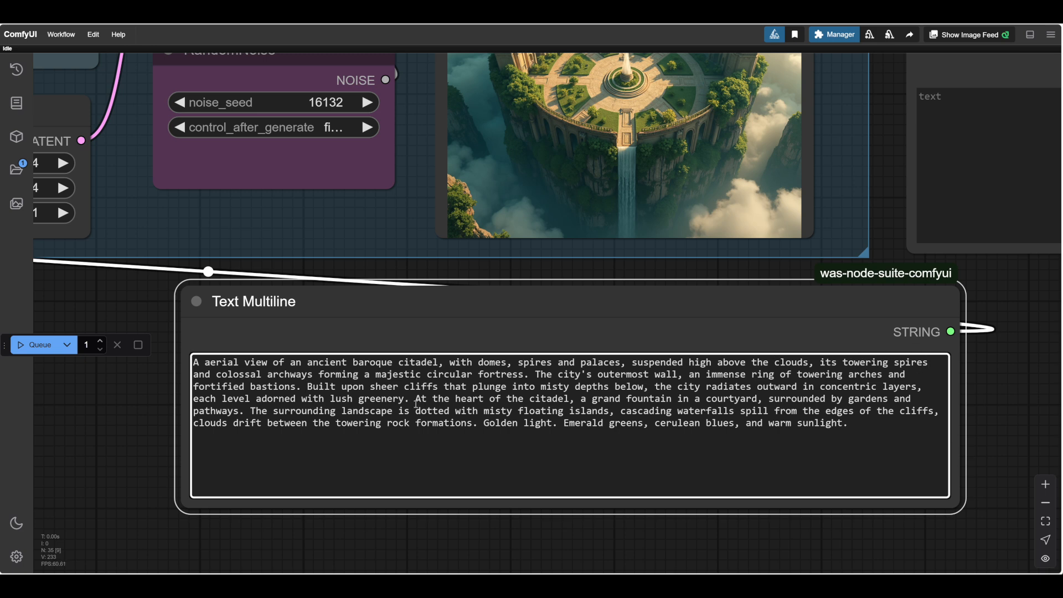
Move the "At the heart of the citadel" fountain sentence before "Built upon sheer cliffs" and delete the leftover space after "greenery.".
left_click_drag(417, 400, 245, 413)
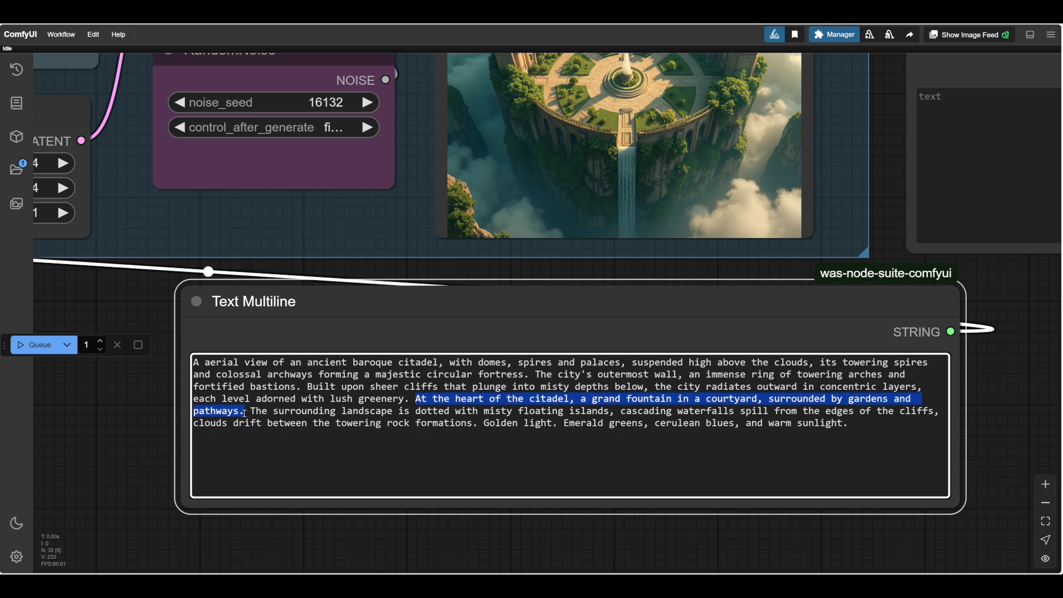
key("BackSpace")
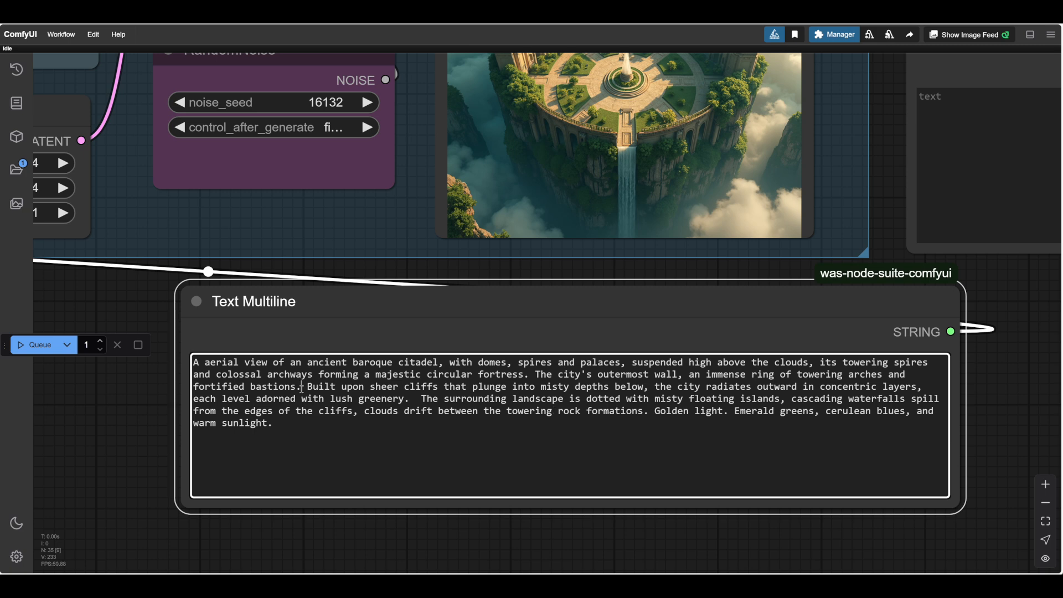
key("ctrl+z")
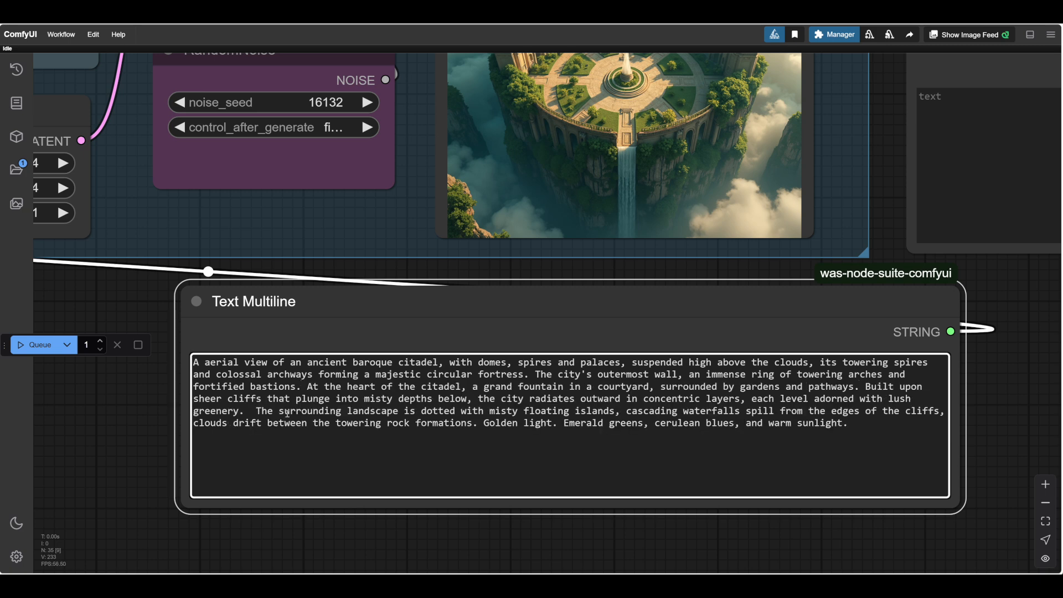
left_click(255, 412)
key("BackSpace")
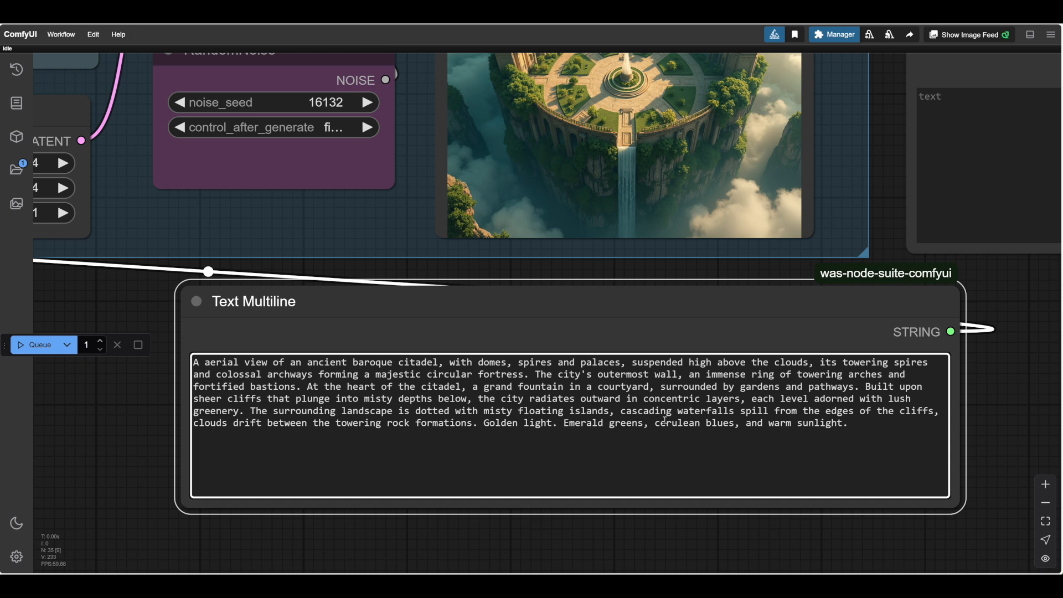
Generate the image from the reordered baroque citadel prompt.
left_click(102, 438)
scroll(105, 436, "down", 1)
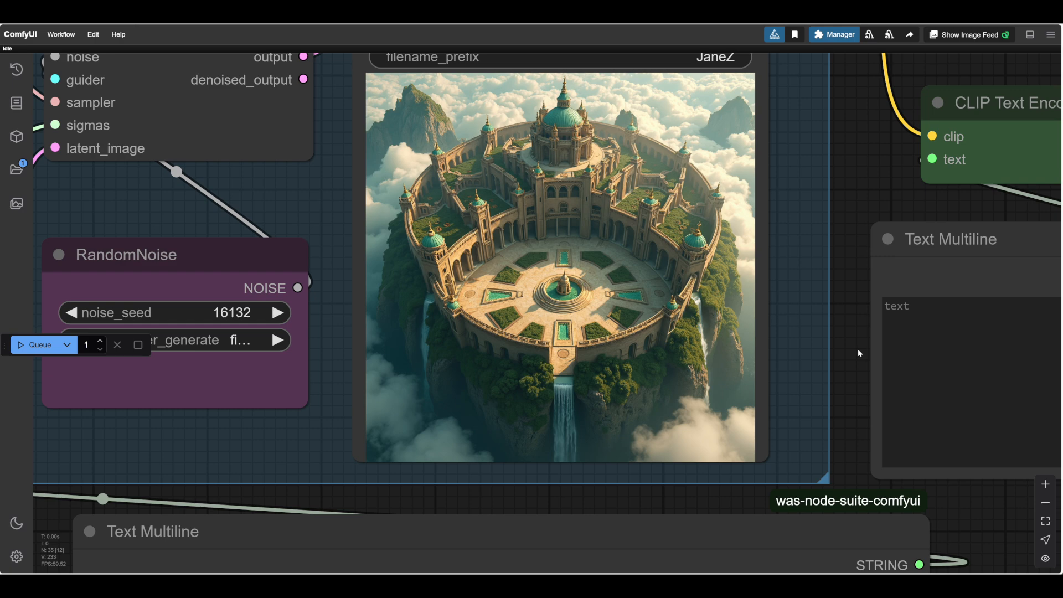
scroll(858, 348, "down", 3)
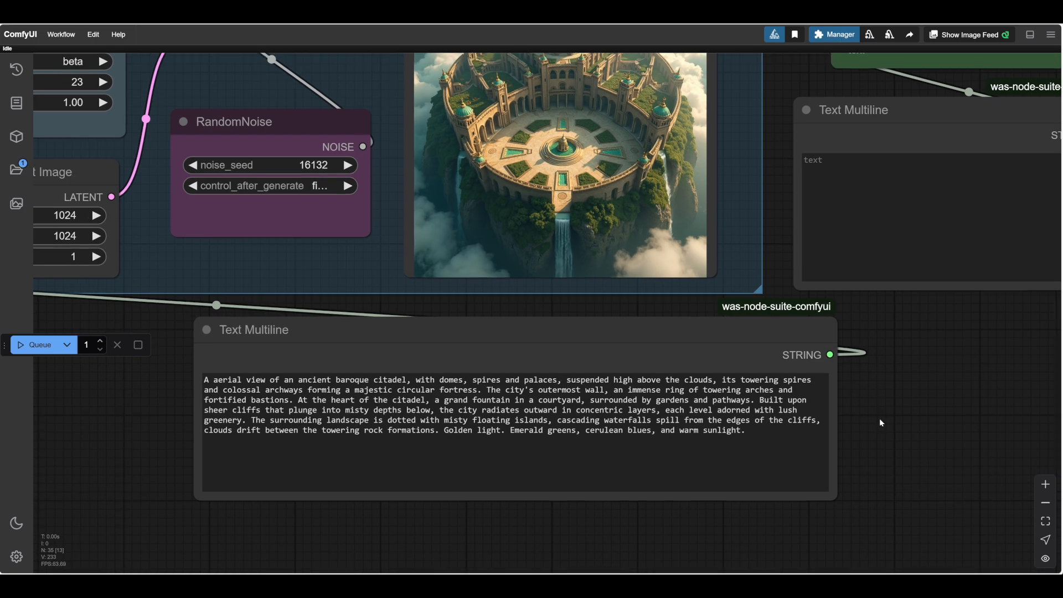
Examine the generated baroque citadel alongside the prompt text to check how its architecture and layout follow the wording.
left_click_drag(879, 419, 958, 481)
scroll(882, 486, "down", 1)
scroll(999, 478, "up", 1)
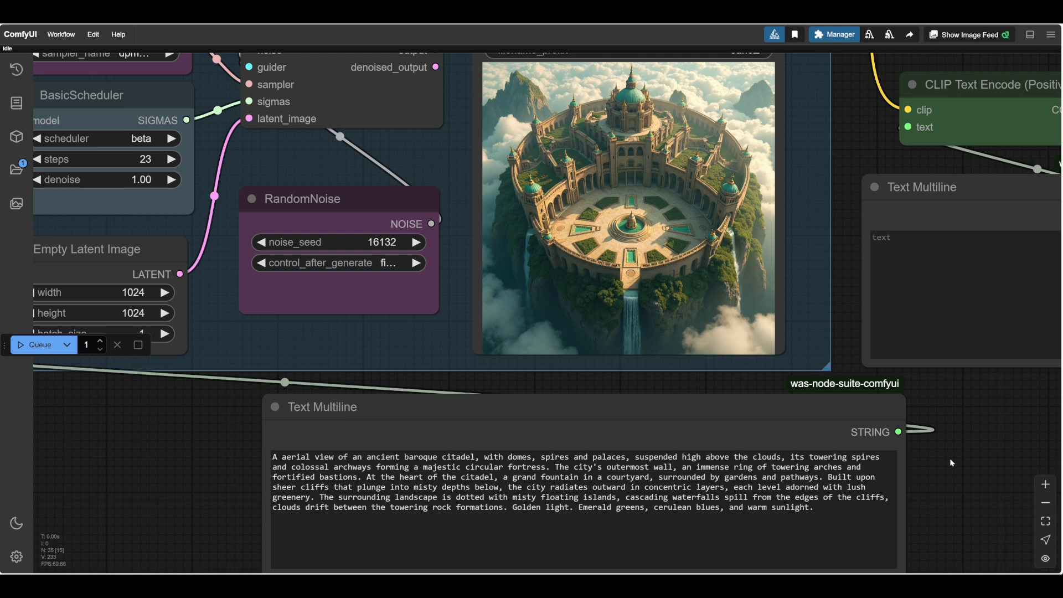
scroll(945, 461, "down", 2)
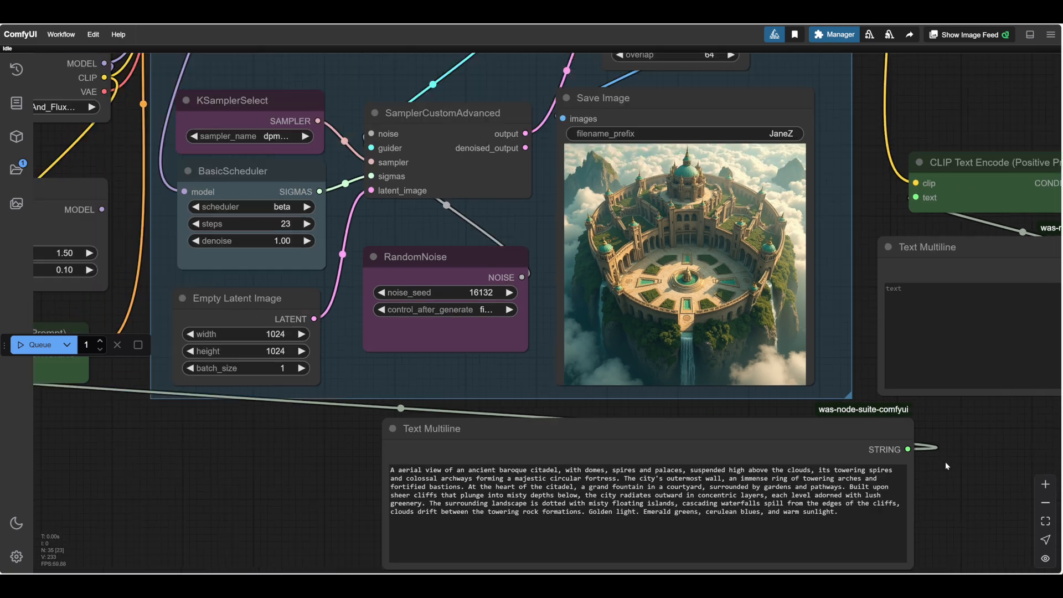
mouse_move(945, 461)
left_mouse_down()
mouse_move(959, 468)
mouse_move(943, 446)
left_mouse_up()
scroll(922, 473, "up", 1)
scroll(922, 473, "up", 1)
scroll(960, 471, "down", 2)
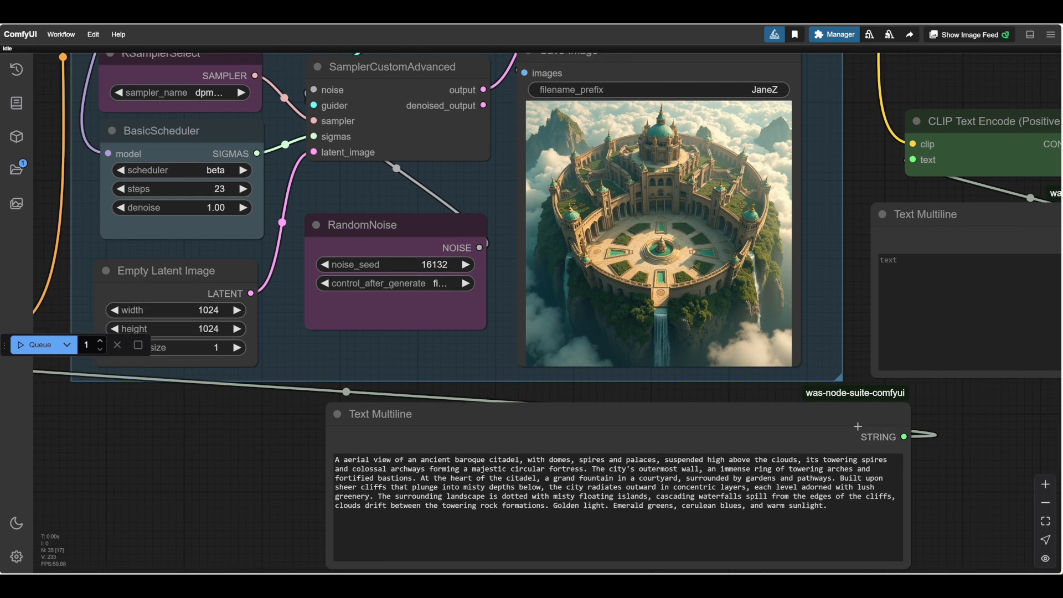
scroll(965, 434, "up", 1)
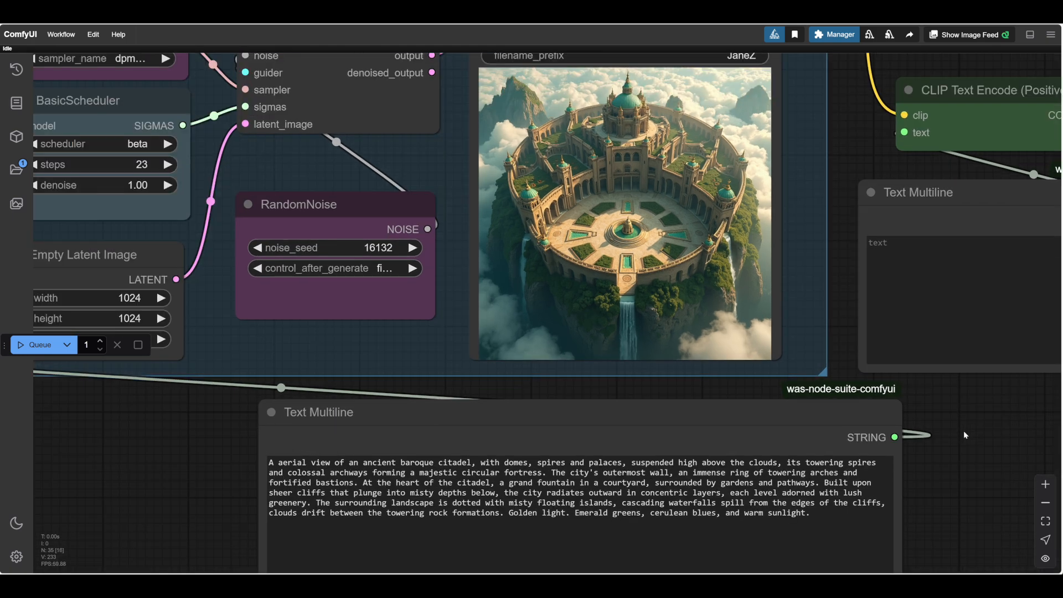
scroll(964, 434, "down", 1)
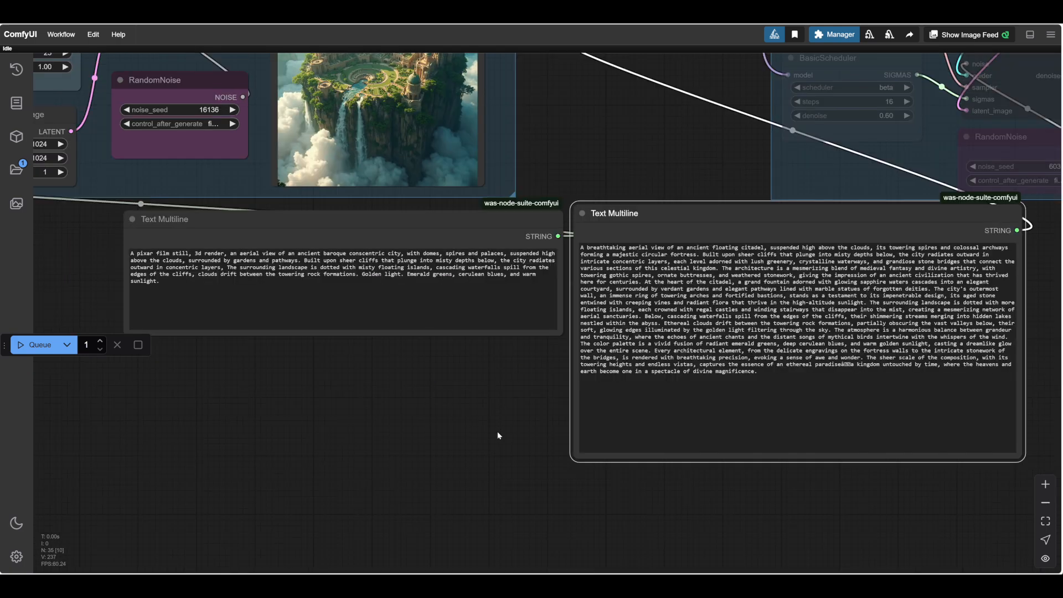
scroll(504, 434, "up", 1)
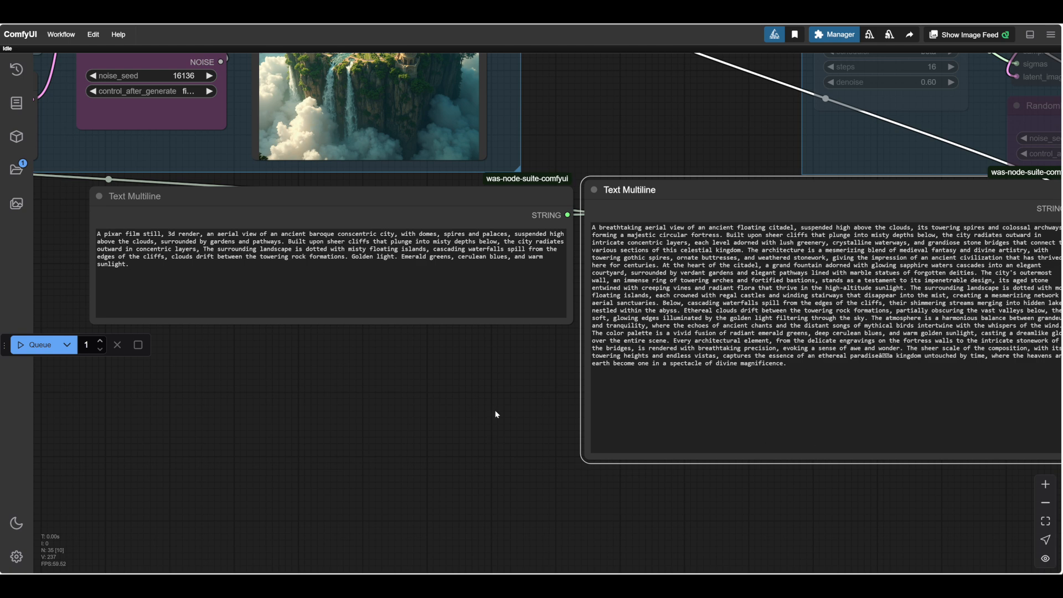
Compare the short "pixar film still, 3d render" prompt and its image with the original long "breathtaking aerial view" prompt.
scroll(497, 414, "down", 1)
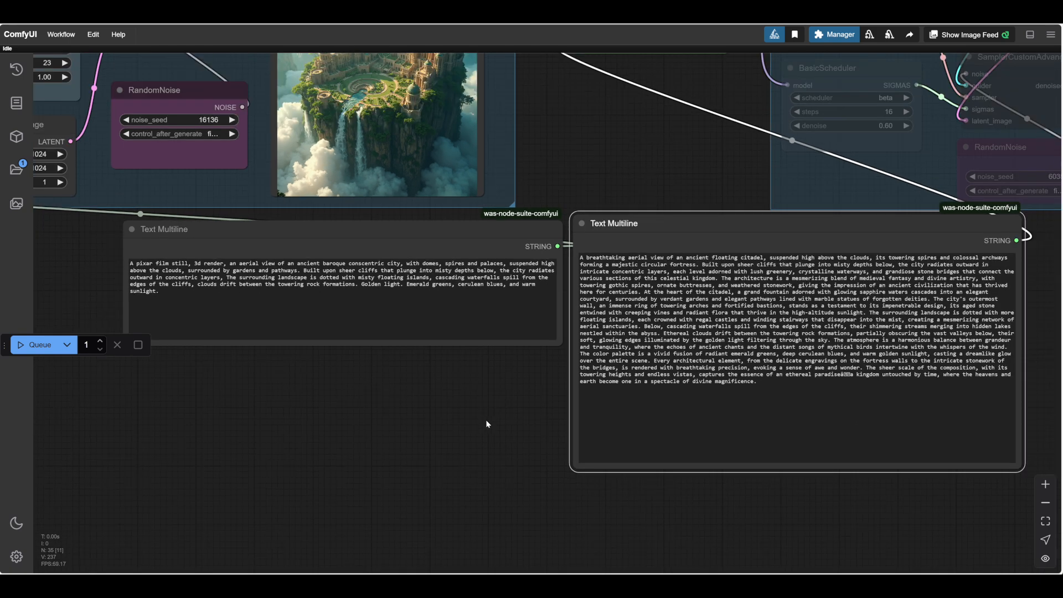
scroll(486, 421, "down", 1)
left_click_drag(462, 407, 583, 425)
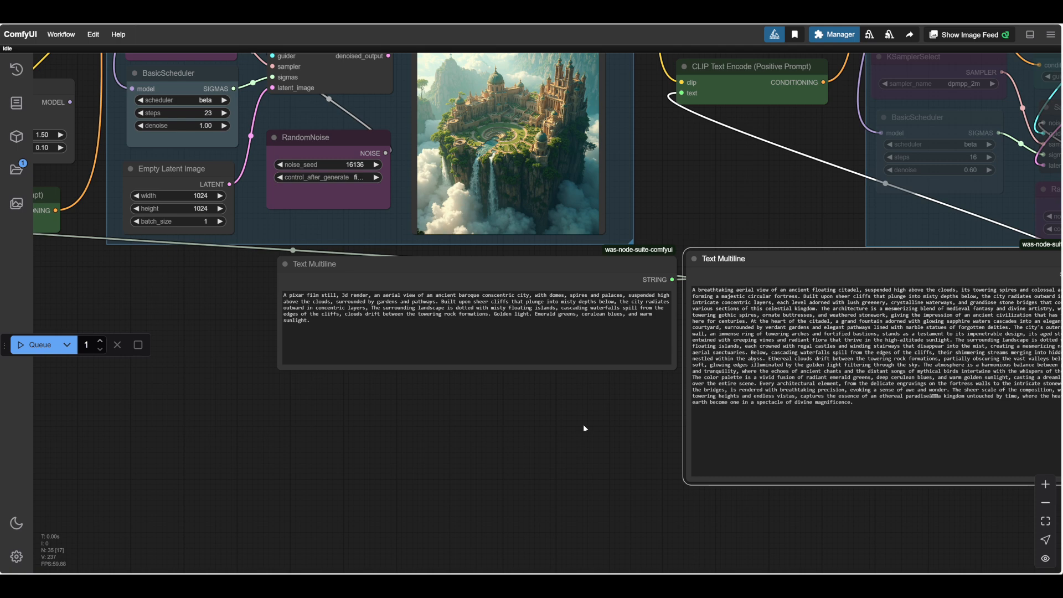
scroll(575, 422, "up", 2)
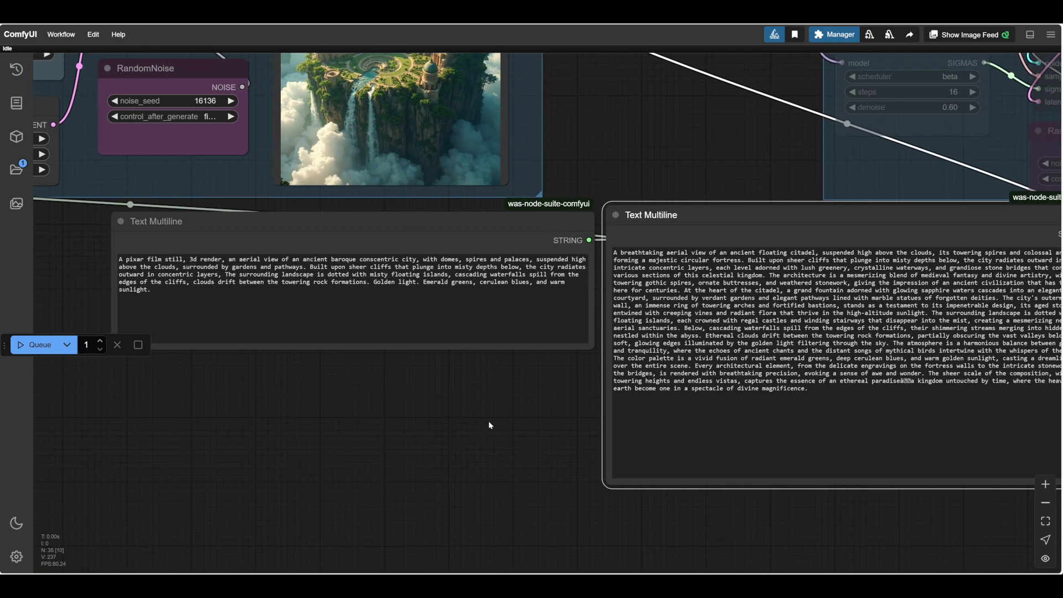
scroll(488, 421, "down", 1)
scroll(495, 404, "down", 1)
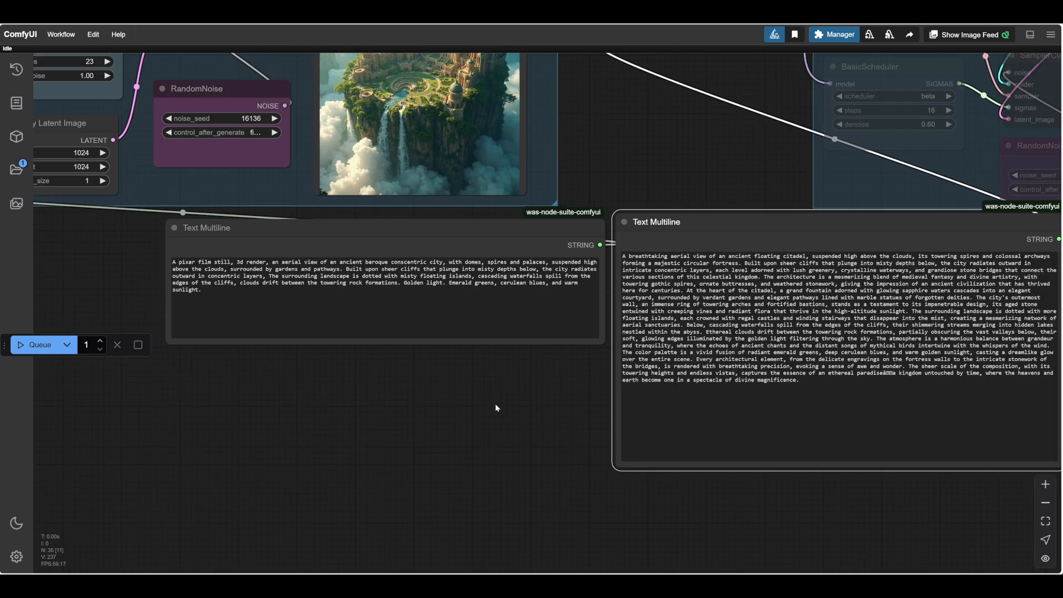
left_click(487, 400)
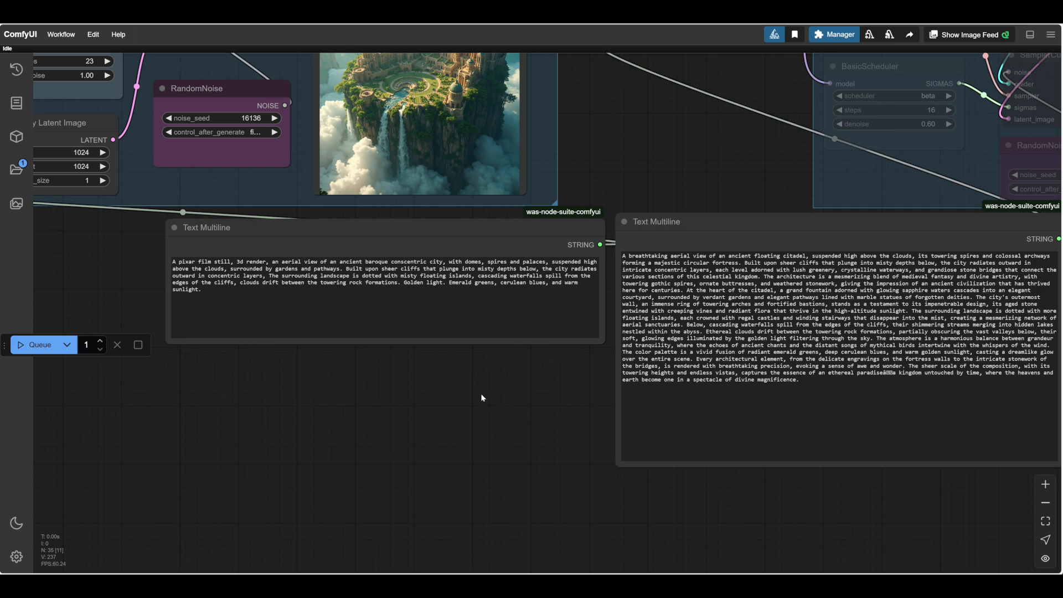
scroll(481, 395, "down", 1)
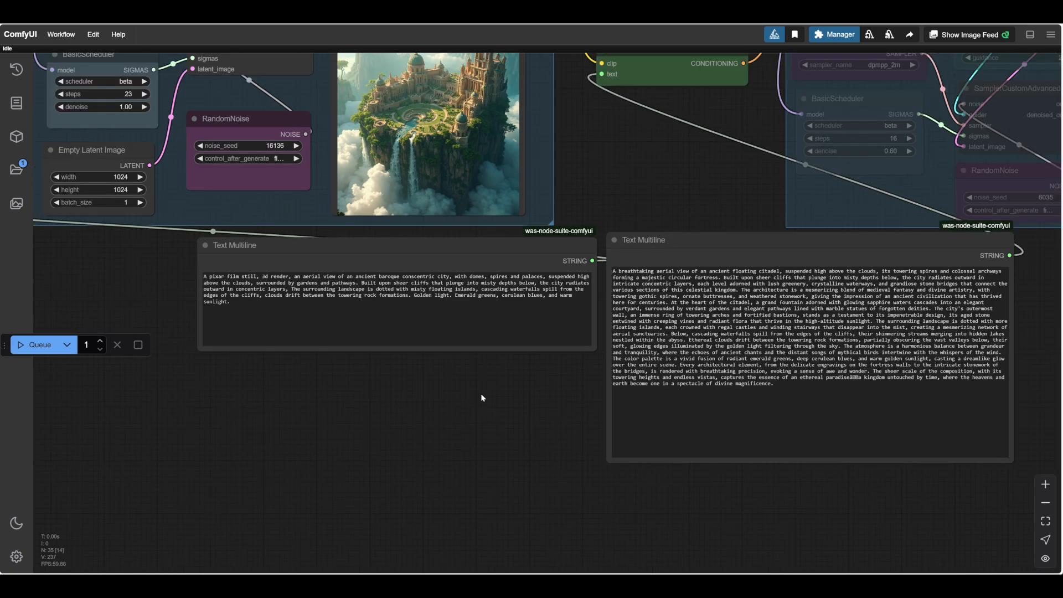
scroll(480, 397, "down", 1)
left_click_drag(480, 397, 531, 410)
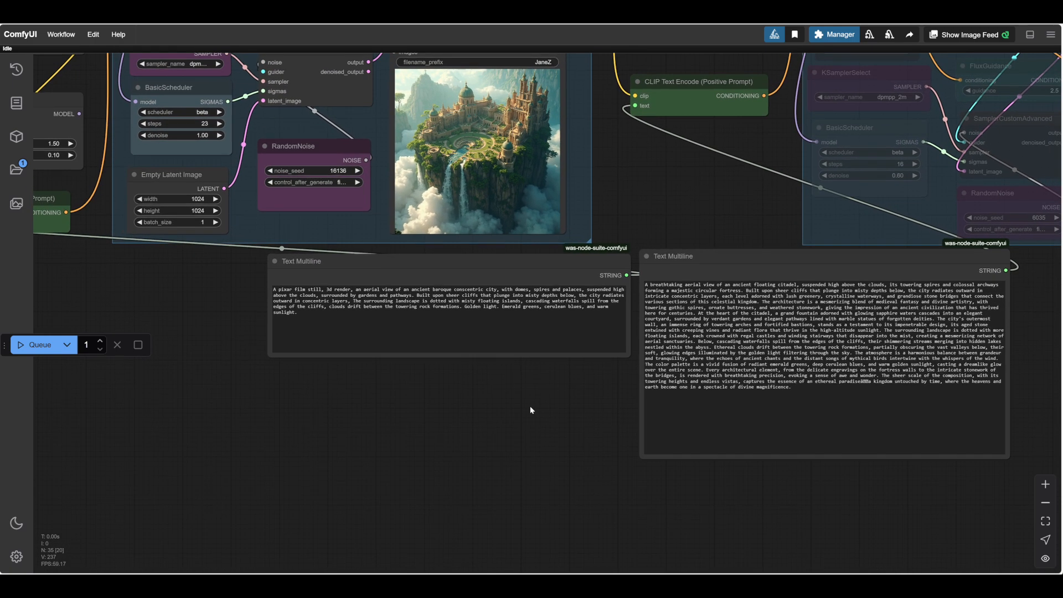